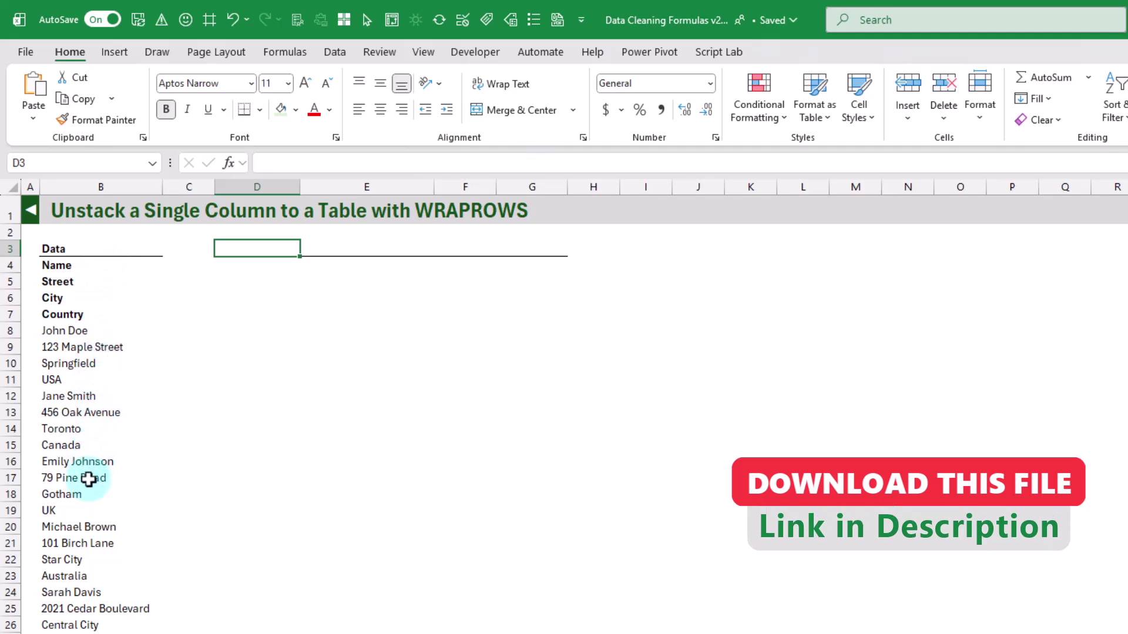
# - Examine the four field labels and the repeating four-row address records stacked in the Data column
pyautogui.moveTo(93, 270); pyautogui.dragTo(95, 375)
pyautogui.click(96, 330)
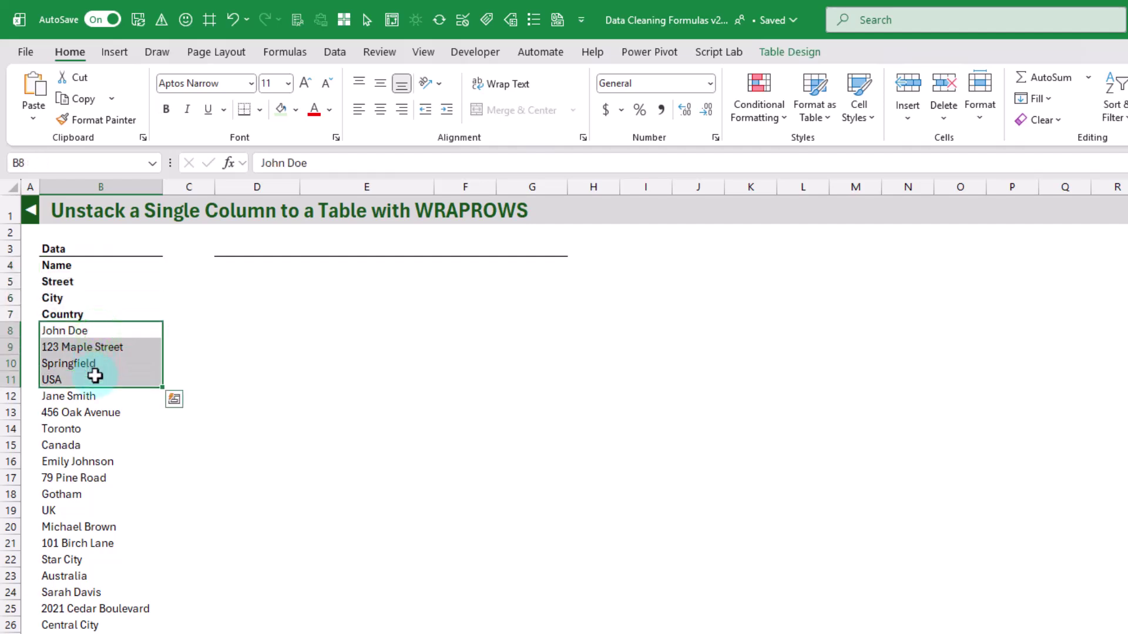
pyautogui.click(93, 330)
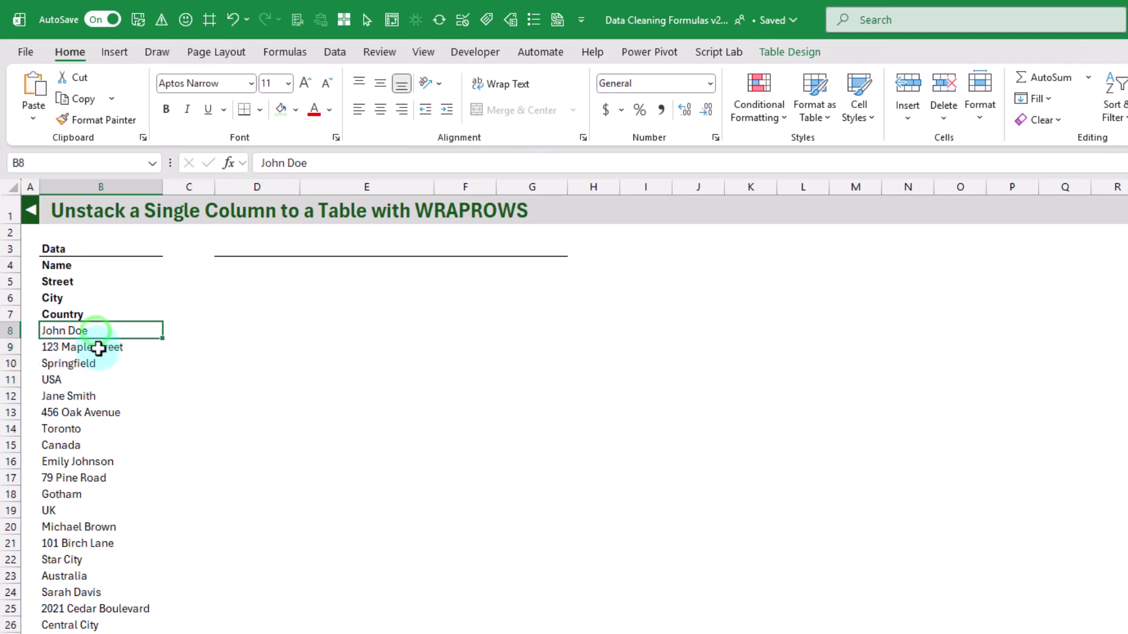
pyautogui.click(97, 348)
pyautogui.click(95, 365)
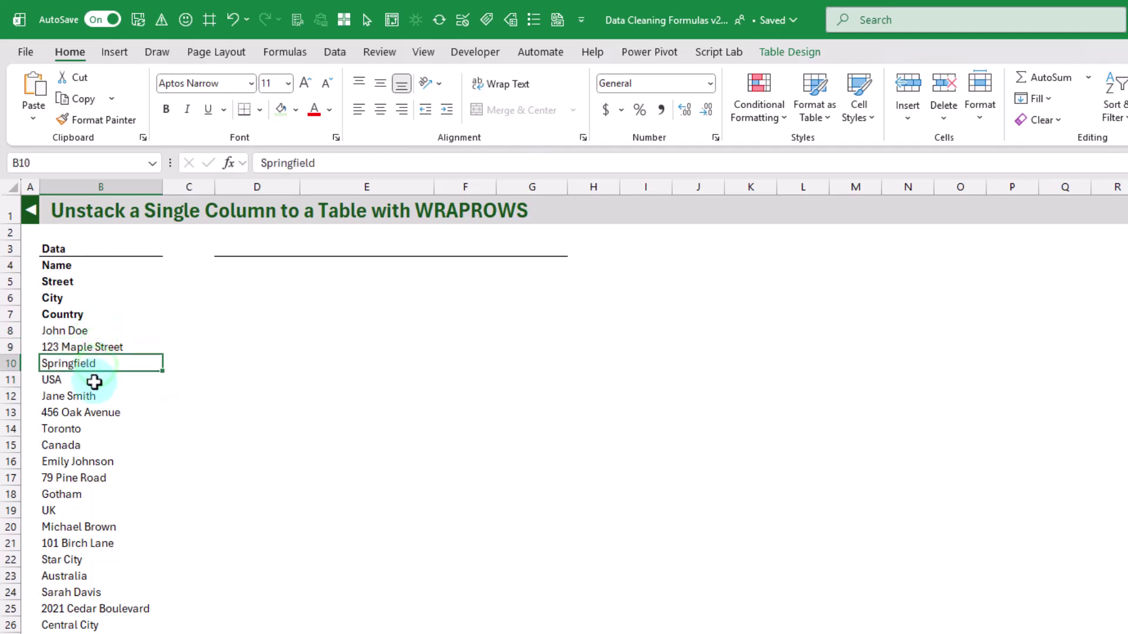
pyautogui.click(94, 380)
pyautogui.moveTo(93, 395); pyautogui.dragTo(82, 512)
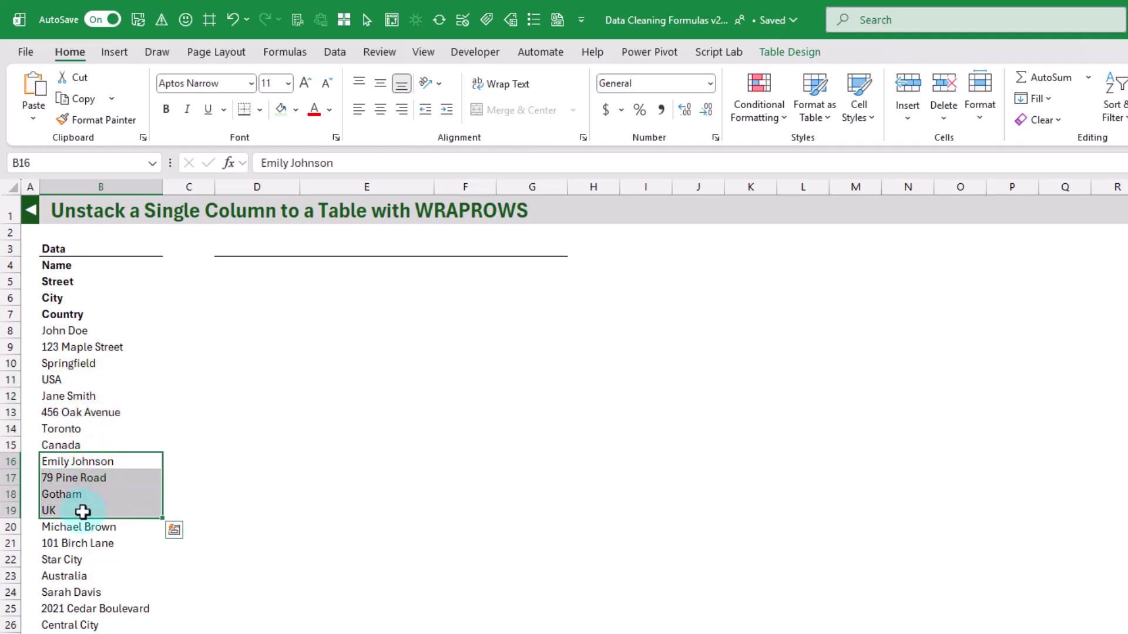
# - Enter =WRAPROWS(tblStacked[Data],4) in D3 to unstack the Data column into a four-column table
pyautogui.click(232, 252)
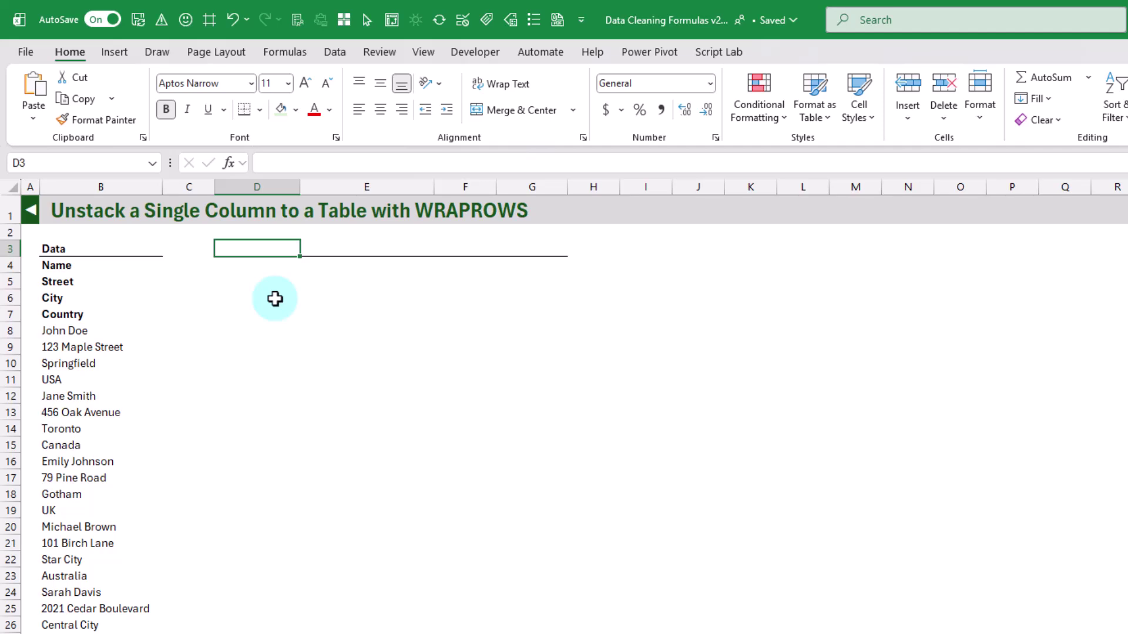
pyautogui.write('=wra')
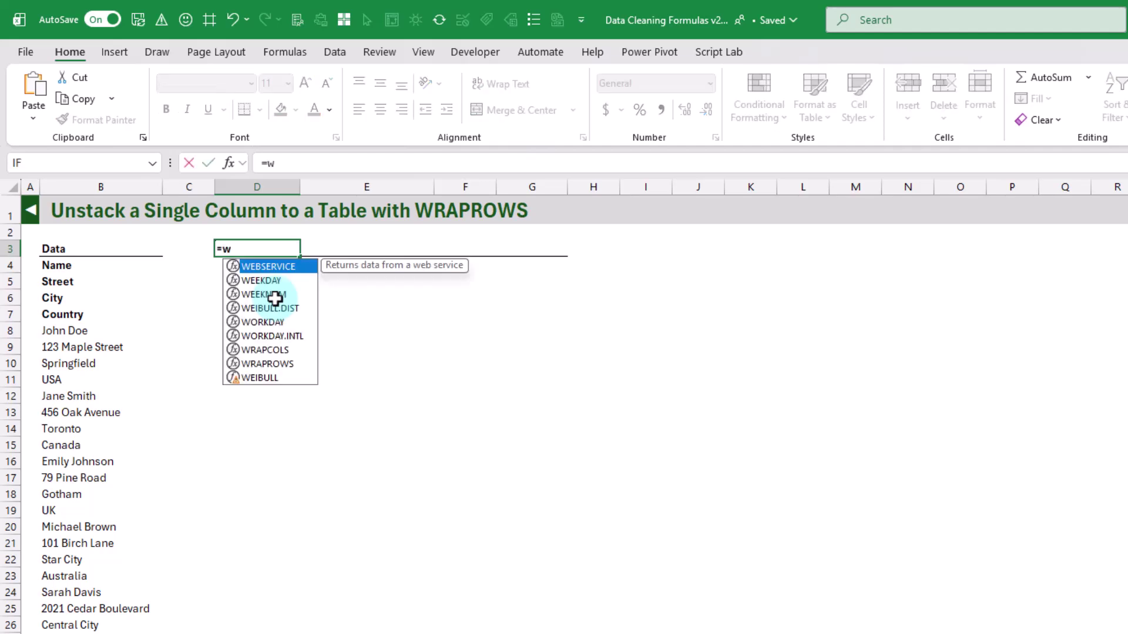
pyautogui.press('Down')
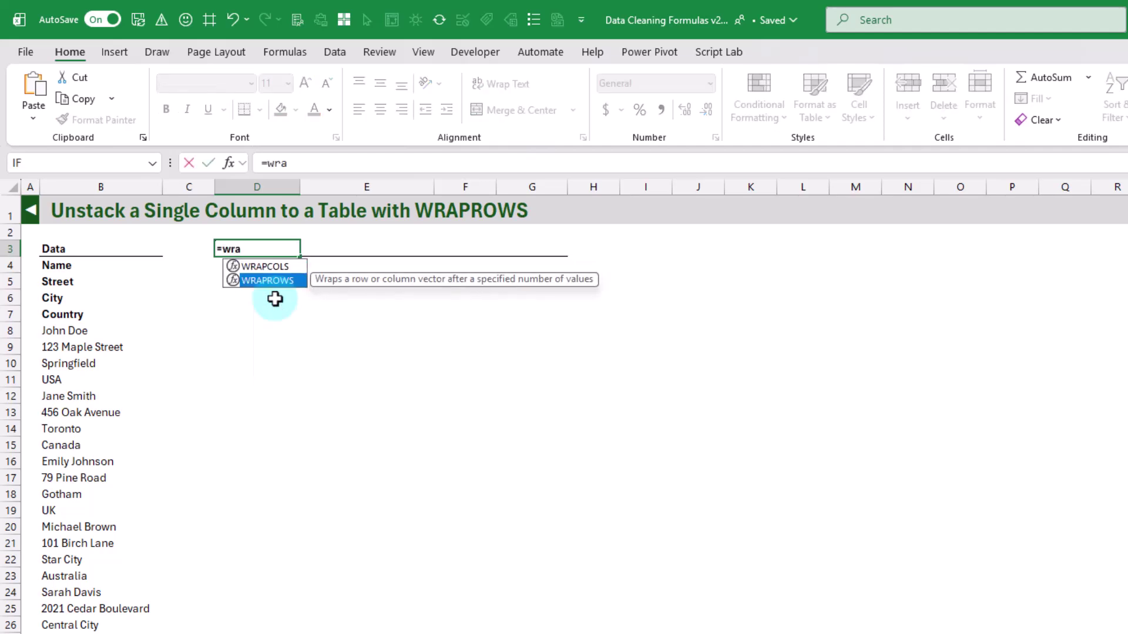
pyautogui.press('Tab')
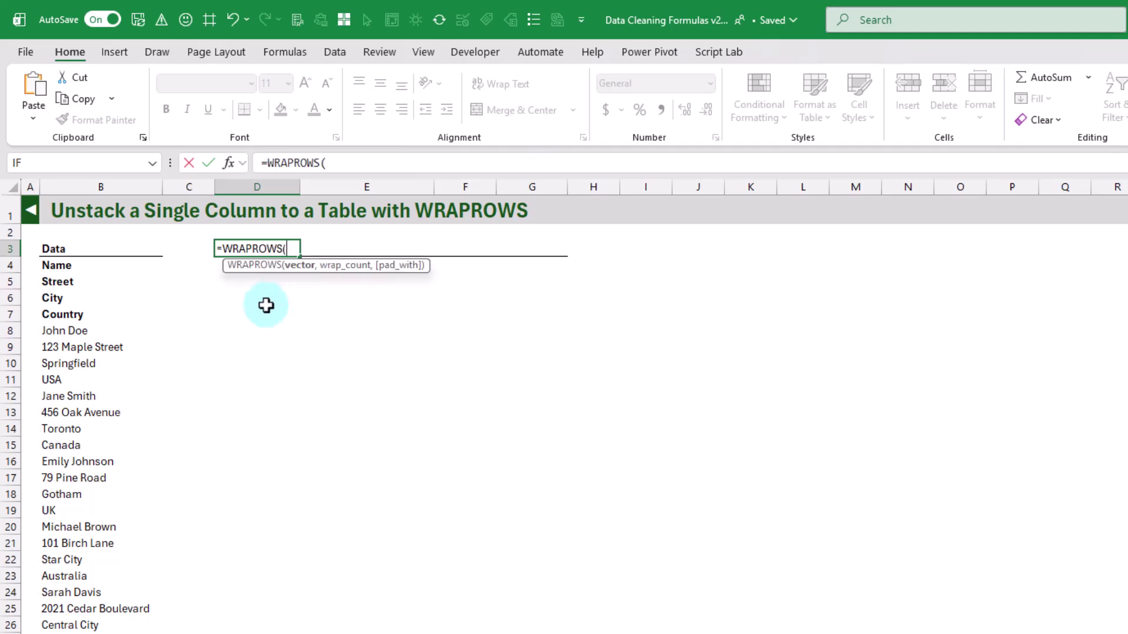
pyautogui.click(112, 240)
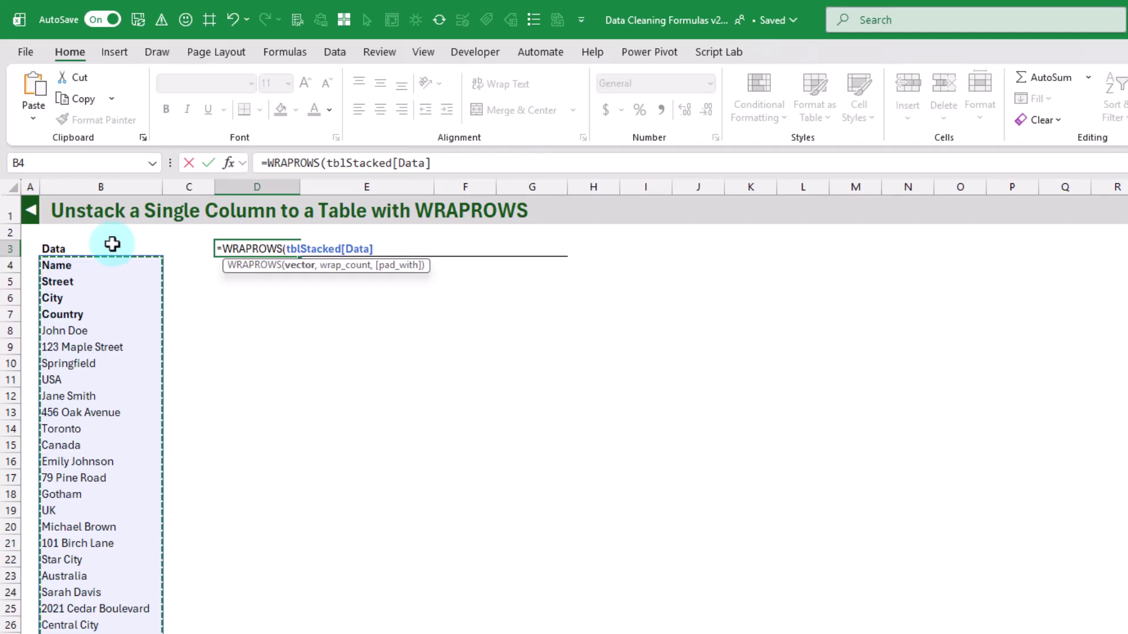
pyautogui.write(',')
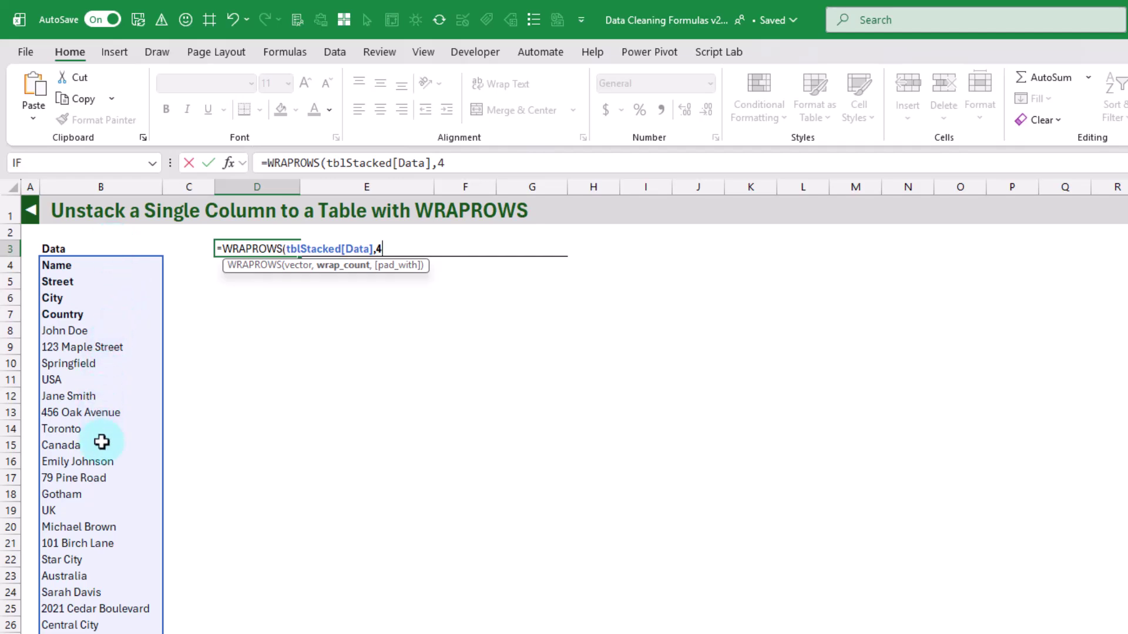
pyautogui.write('4')
pyautogui.press('Return')
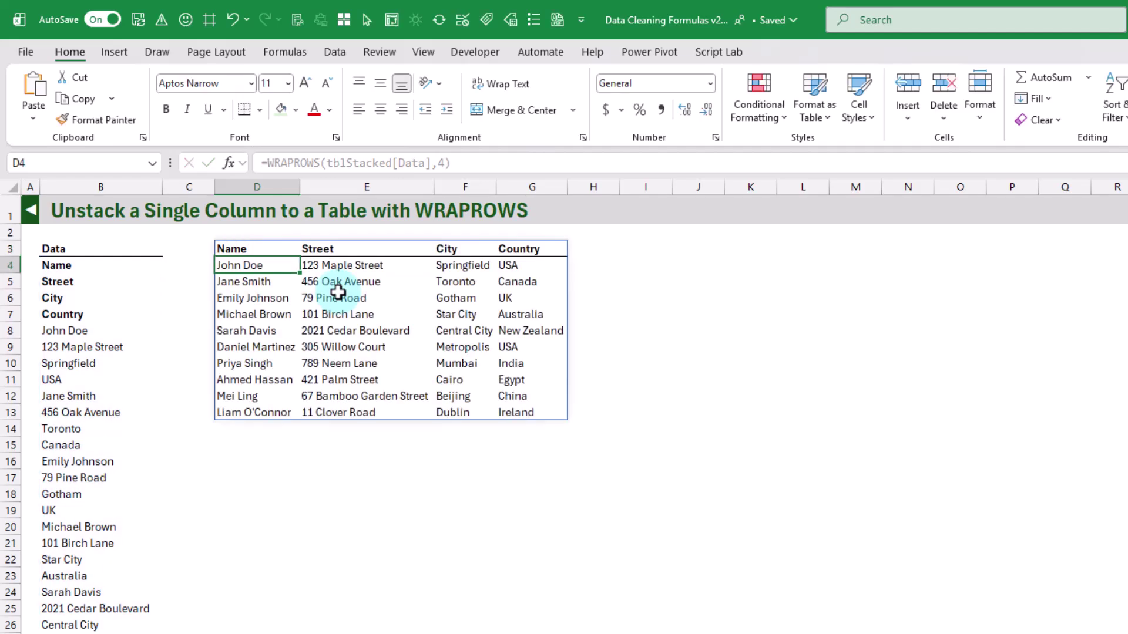
# - Enter =WRAPCOLS(tblStacked[Data],4) in D16 to arrange each stacked record in its own column, and check the first records
pyautogui.click(262, 461)
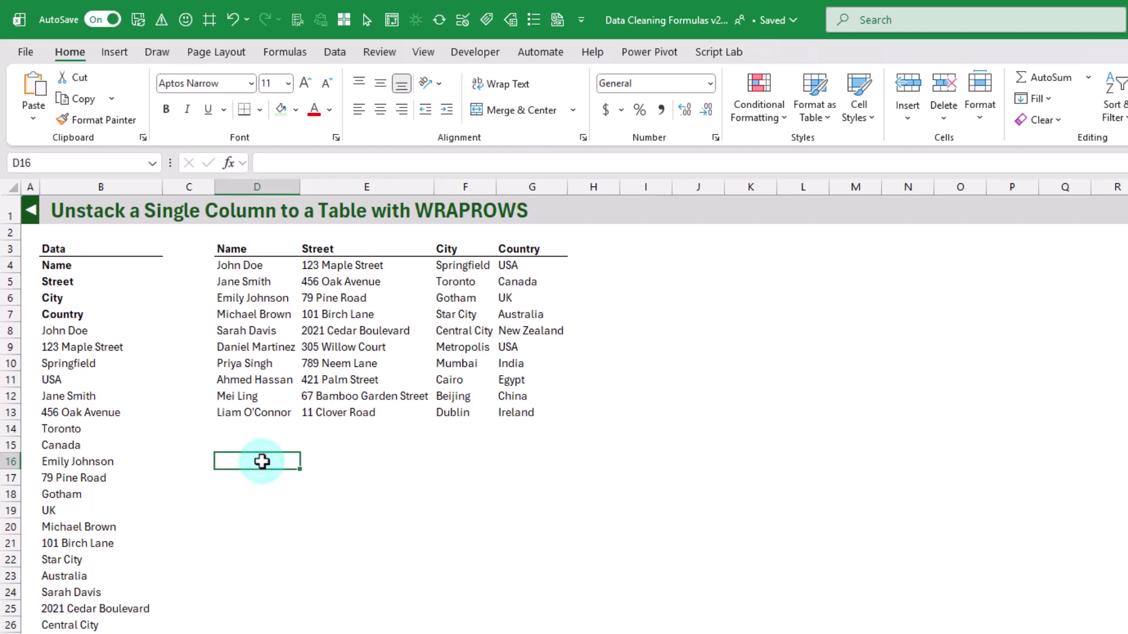
pyautogui.write('=wra')
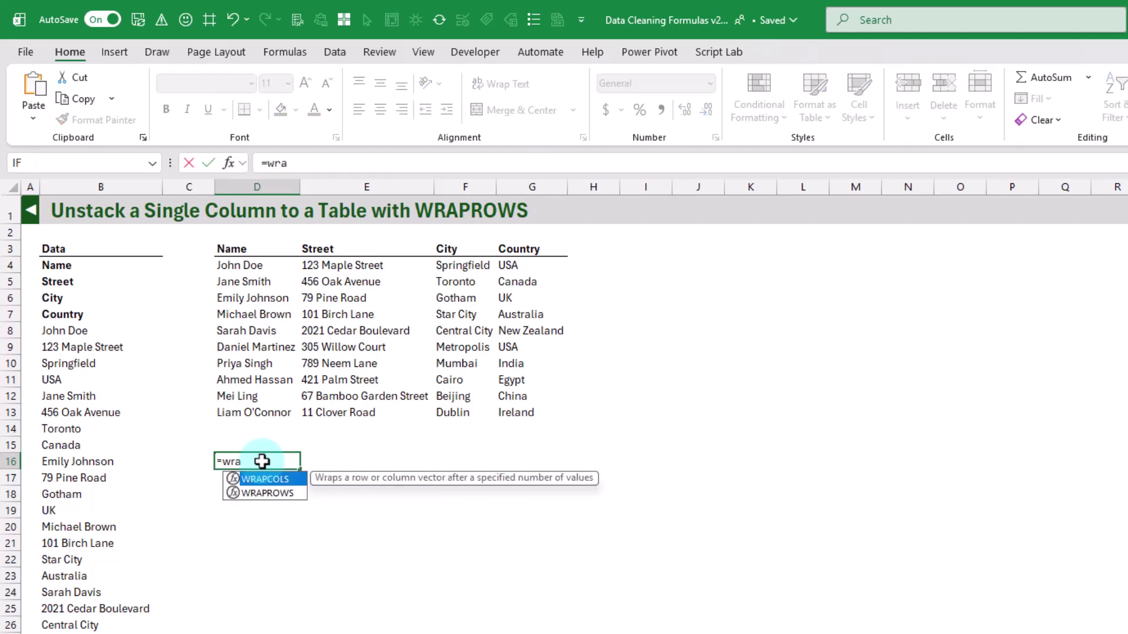
pyautogui.press('Tab')
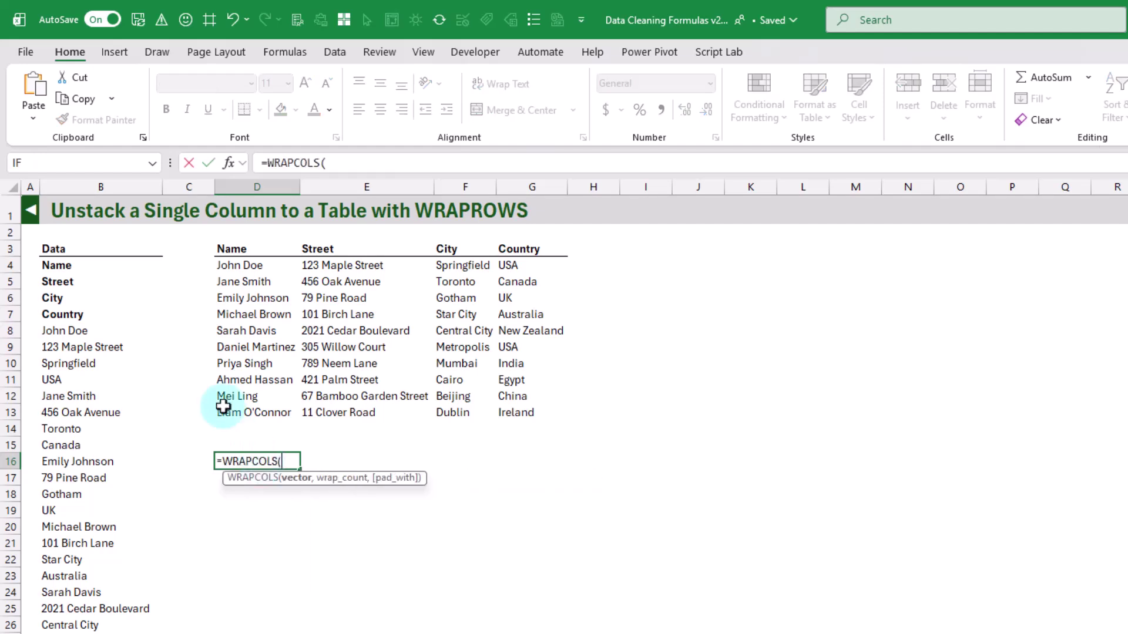
pyautogui.click(104, 243)
pyautogui.write(',')
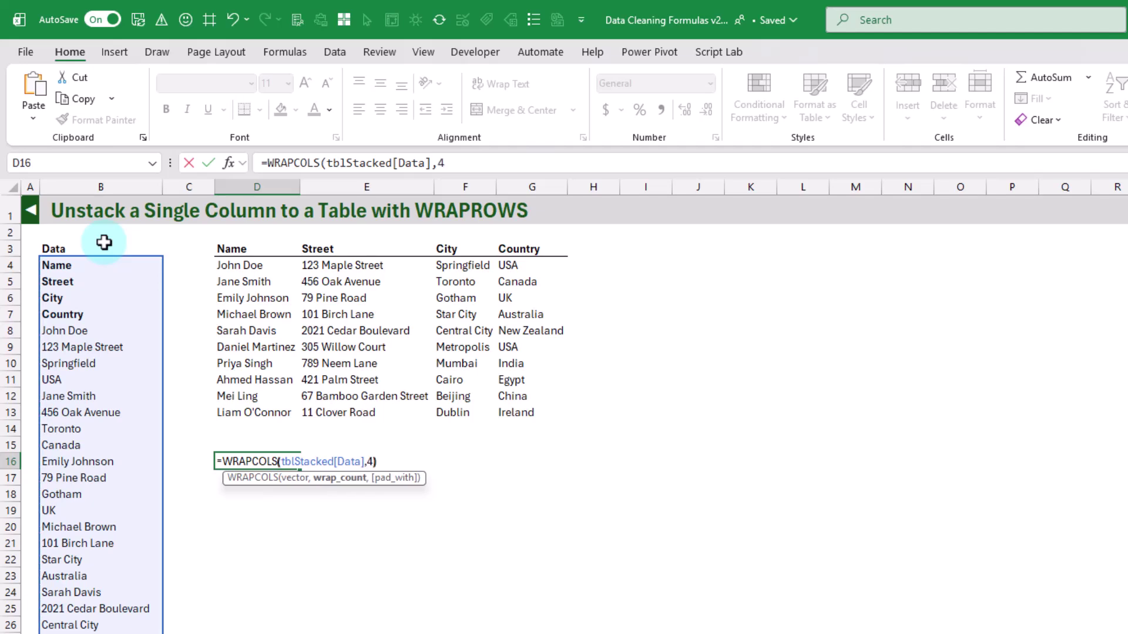
pyautogui.write('4)')
pyautogui.press('Return')
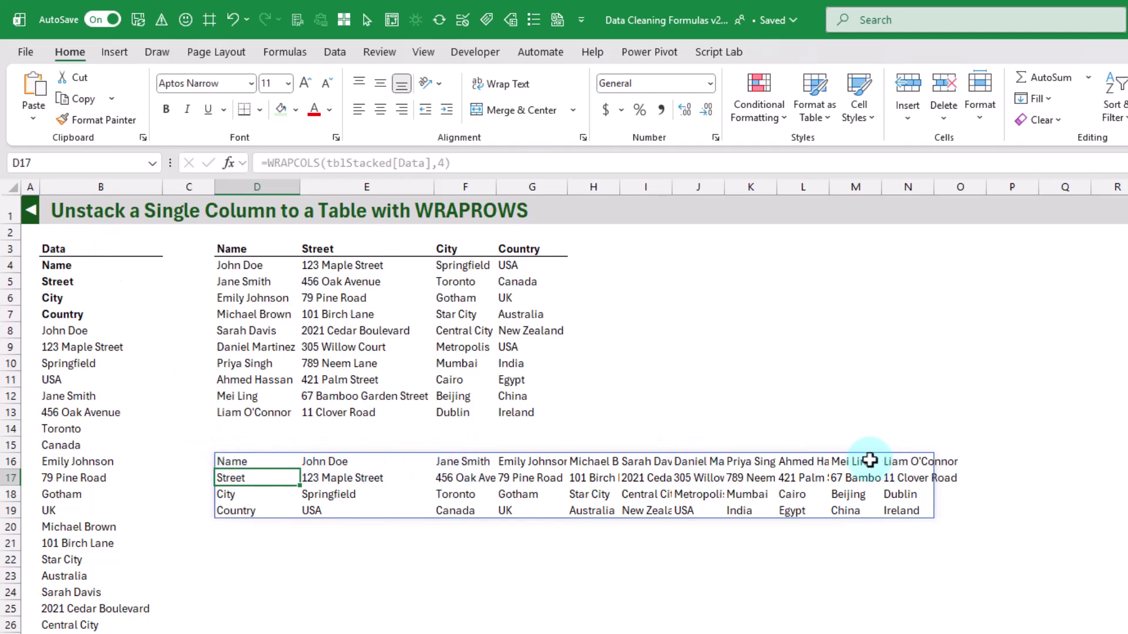
pyautogui.moveTo(345, 461); pyautogui.dragTo(344, 512)
pyautogui.moveTo(461, 462); pyautogui.dragTo(461, 505)
pyautogui.click(518, 462)
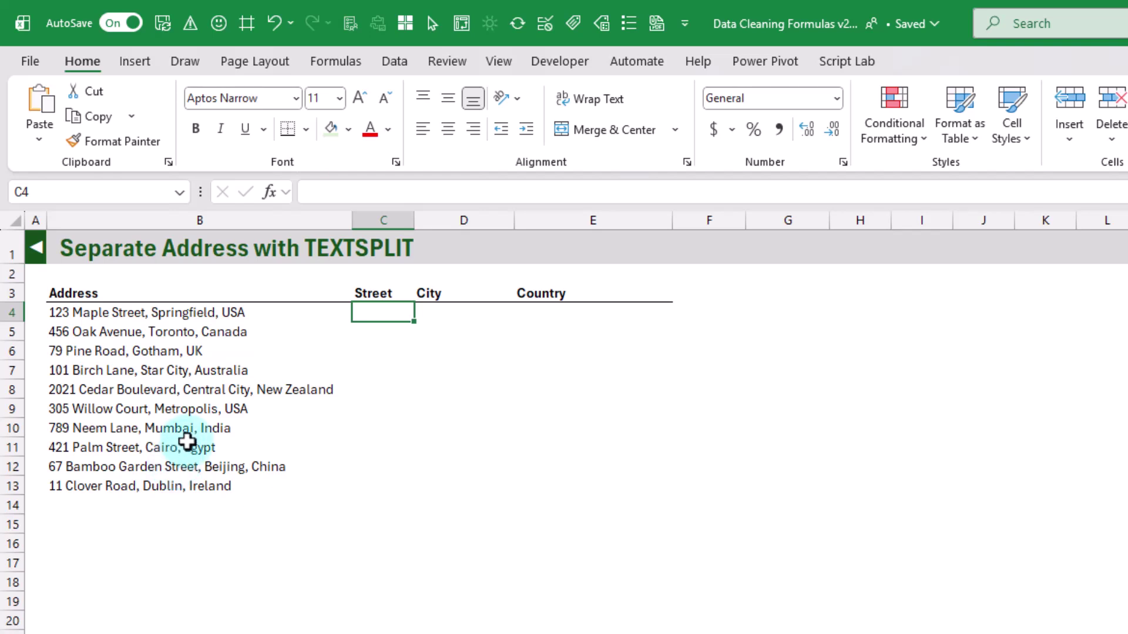
# - On the Separate Address sheet, enter =TEXTSPLIT(B4,", ") in C4 to split the address into street, city and country
pyautogui.write('=texts')
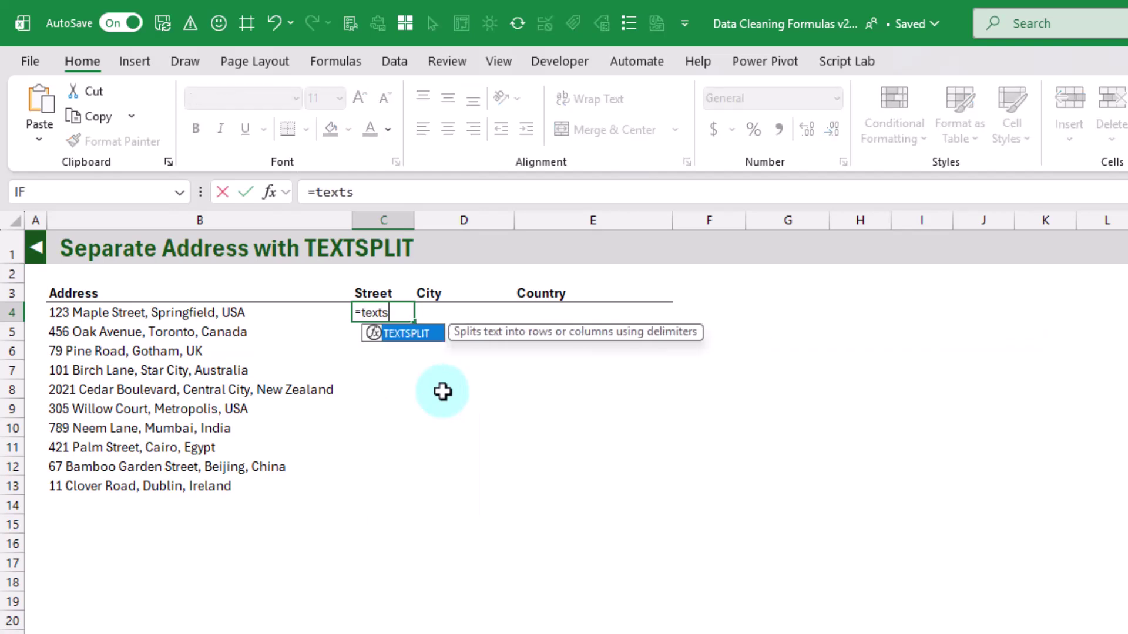
pyautogui.press('Tab')
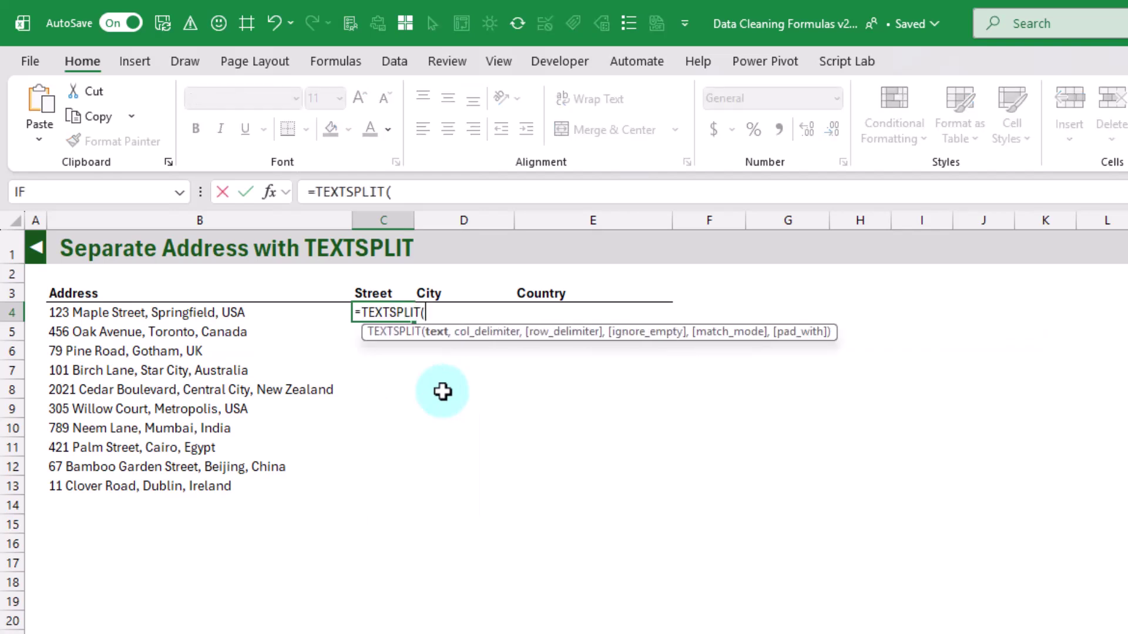
pyautogui.click(143, 312)
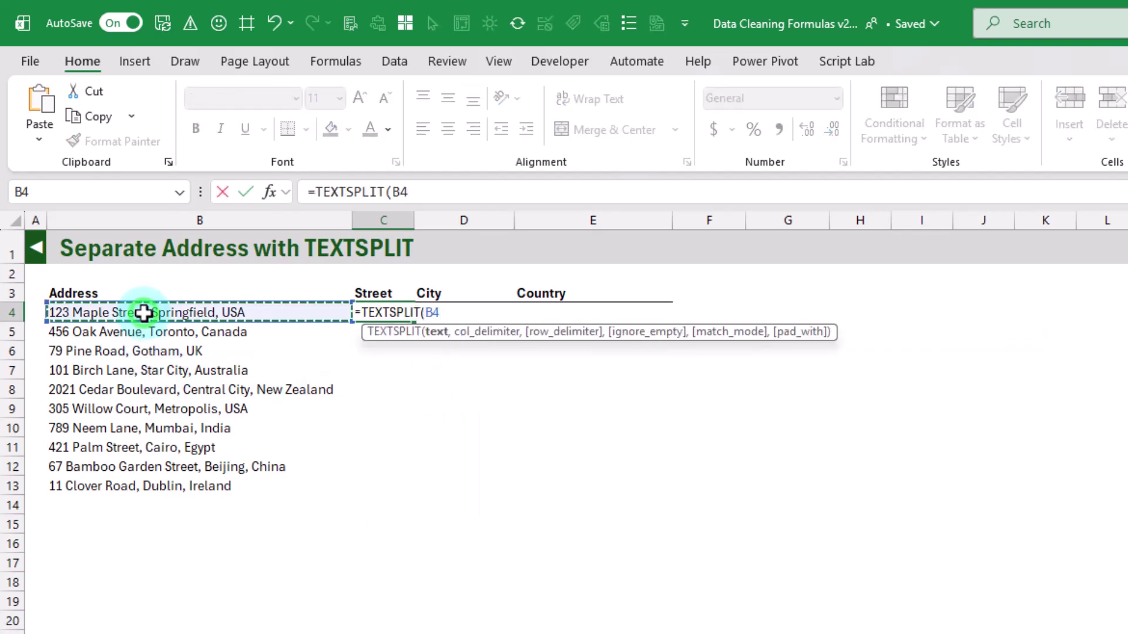
pyautogui.write(',')
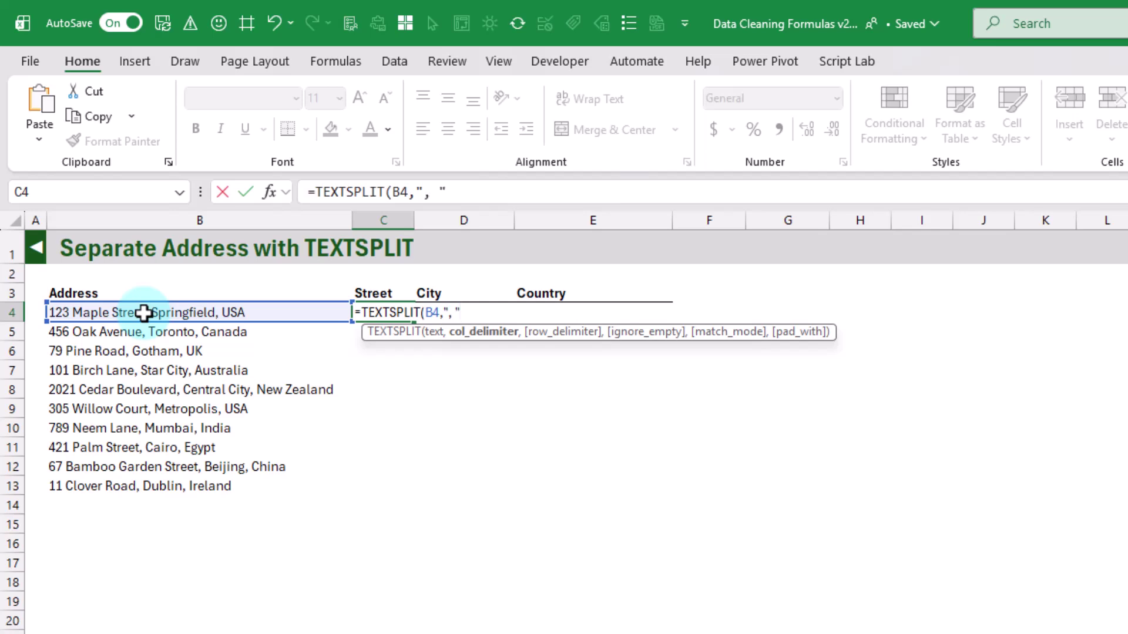
pyautogui.write('", "')
pyautogui.press('Return')
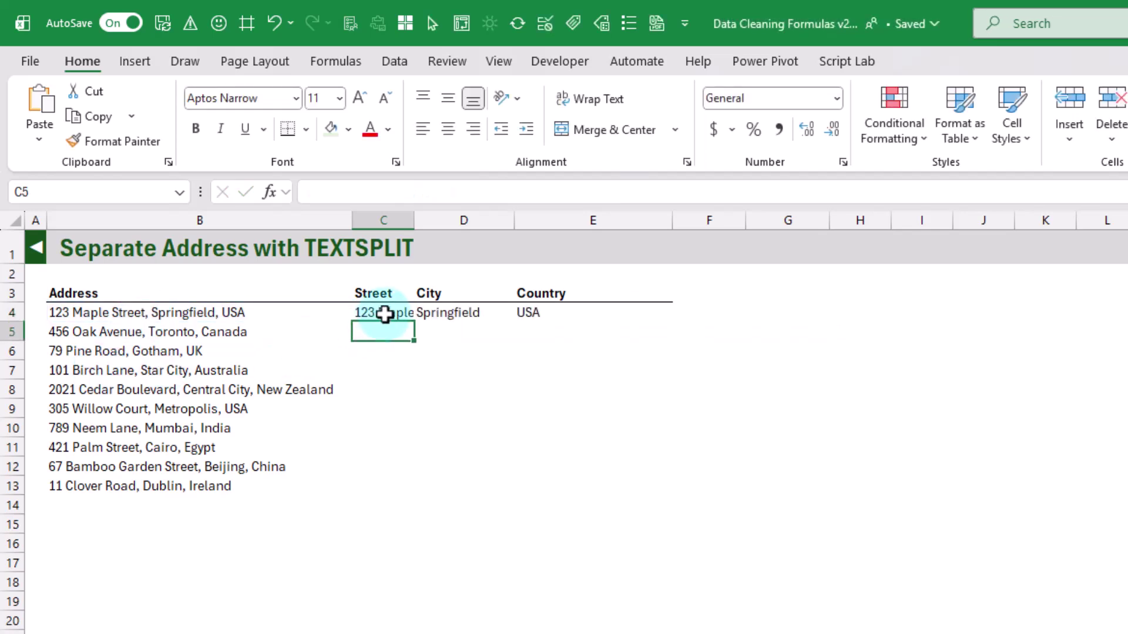
pyautogui.click(381, 311)
pyautogui.click(469, 311)
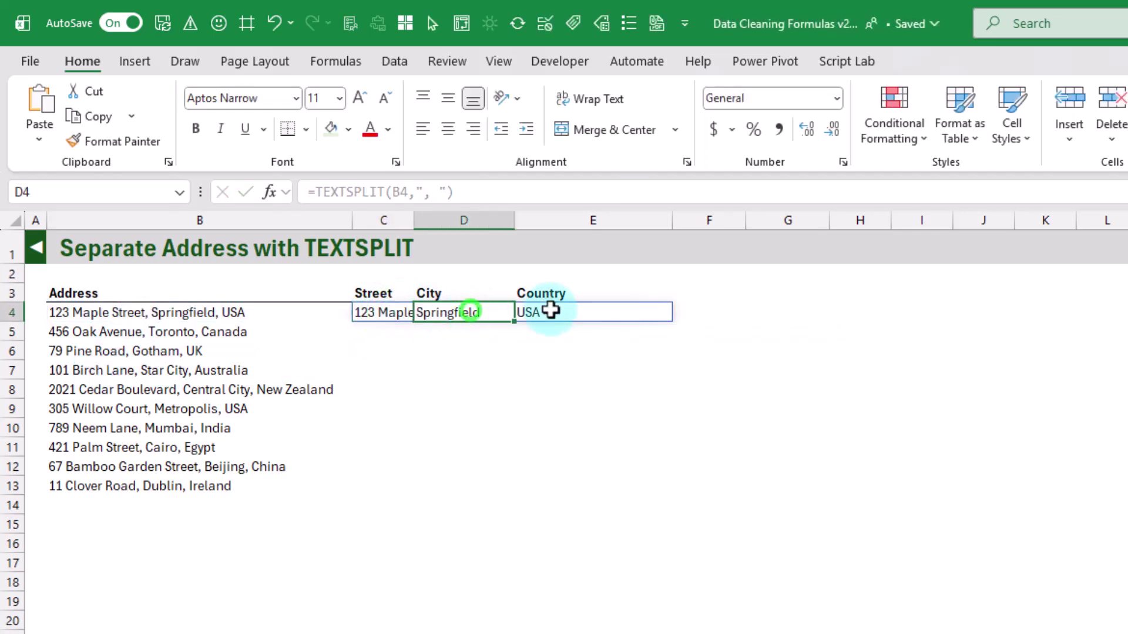
# - Autofit the widths of columns C to E and fill the TEXTSPLIT formula from C4 down to row 13
pyautogui.moveTo(384, 219); pyautogui.dragTo(559, 218)
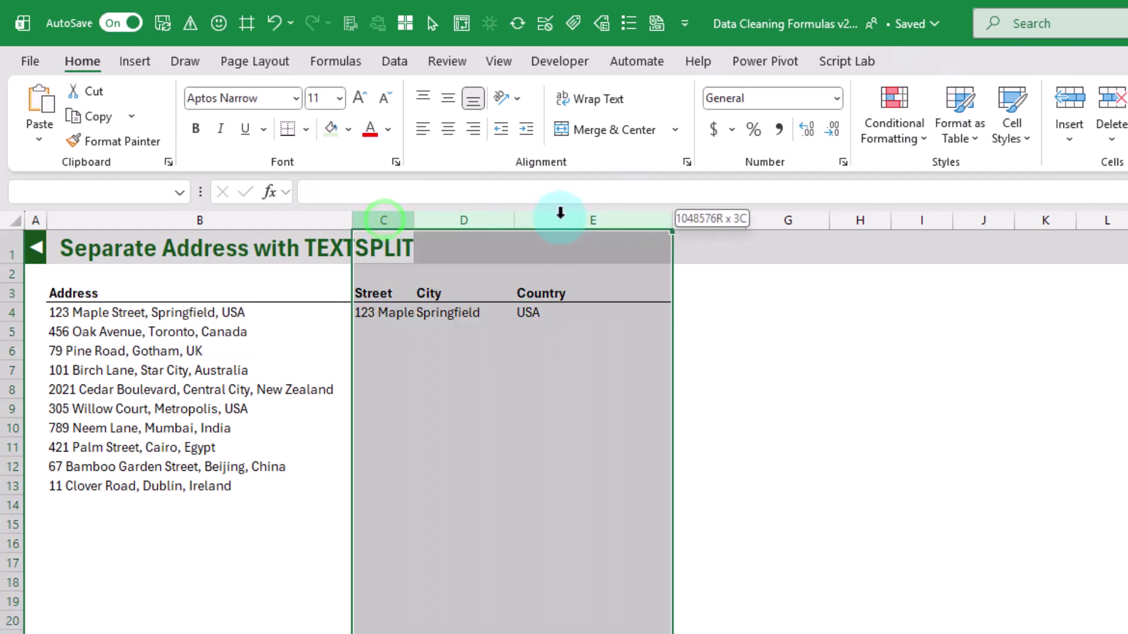
pyautogui.doubleClick(413, 219)
pyautogui.click(438, 311)
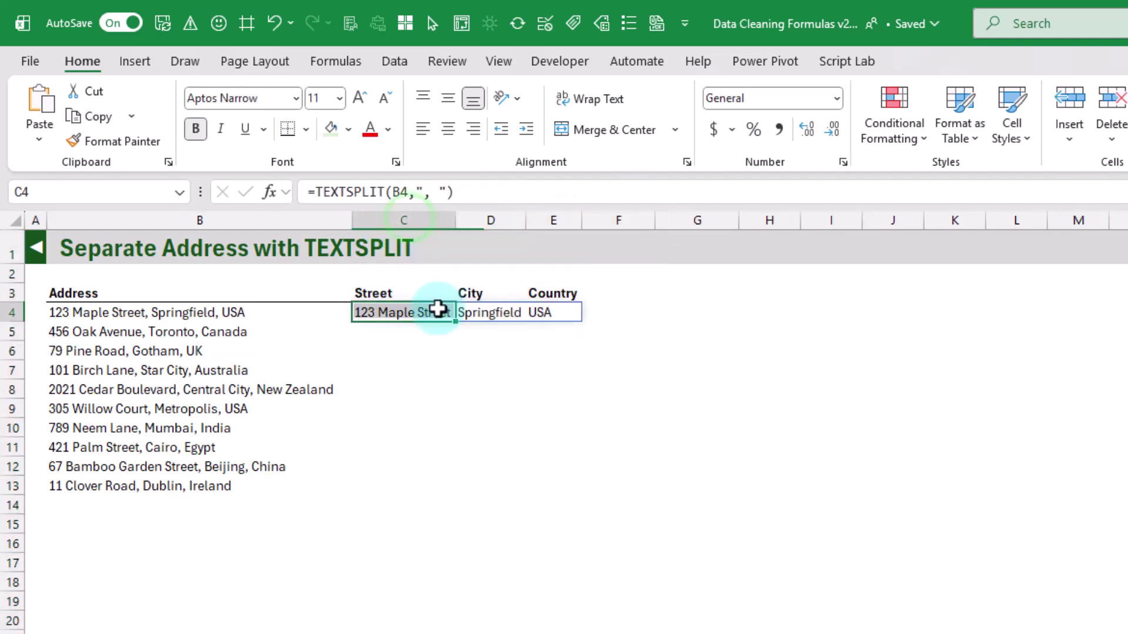
pyautogui.moveTo(455, 321); pyautogui.dragTo(436, 492)
pyautogui.click(423, 410)
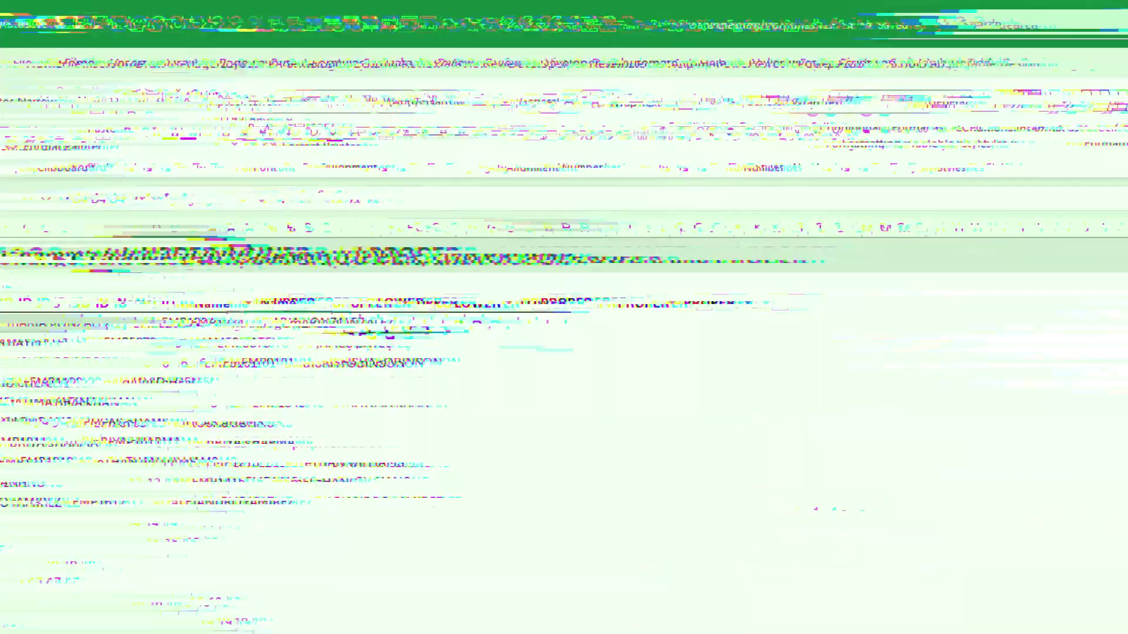
pyautogui.click(337, 330)
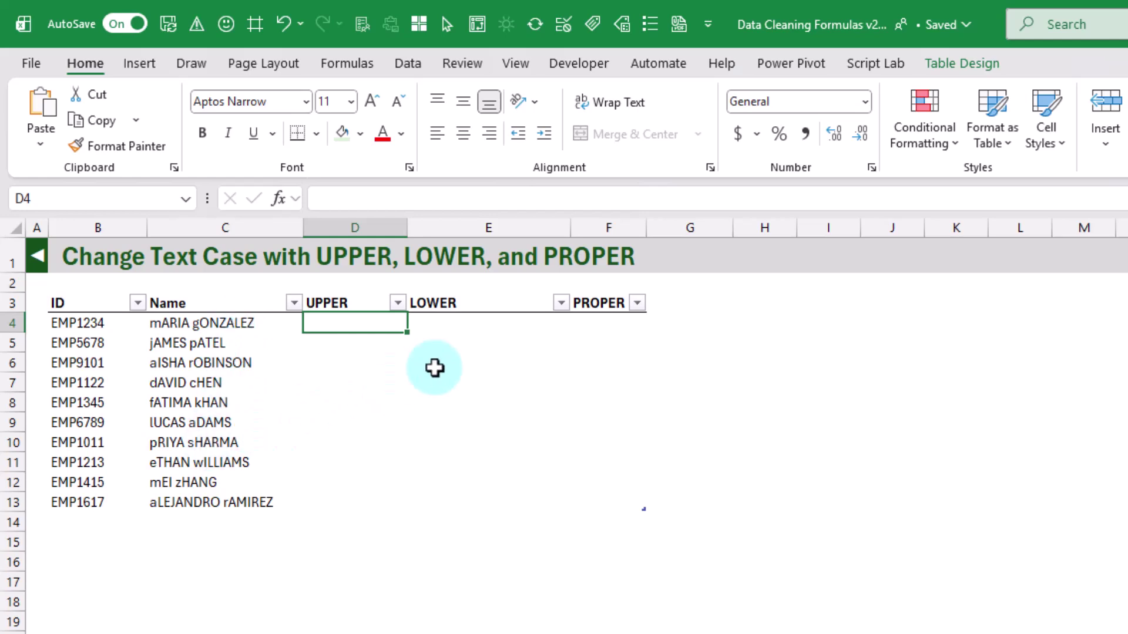
pyautogui.write('=up')
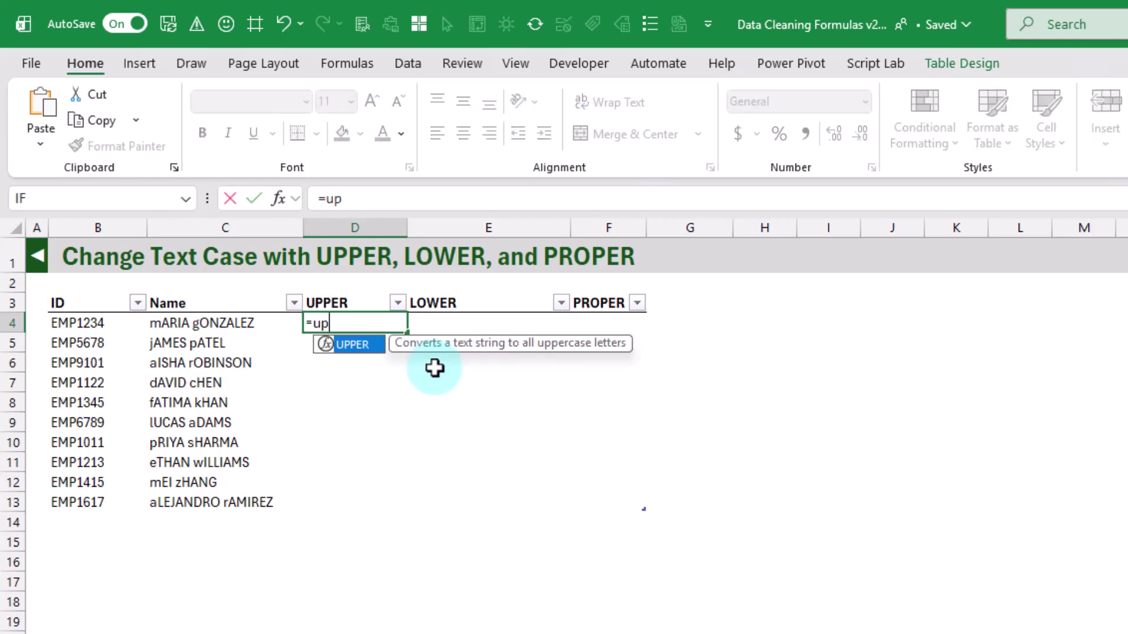
pyautogui.press('Tab')
pyautogui.click(270, 318)
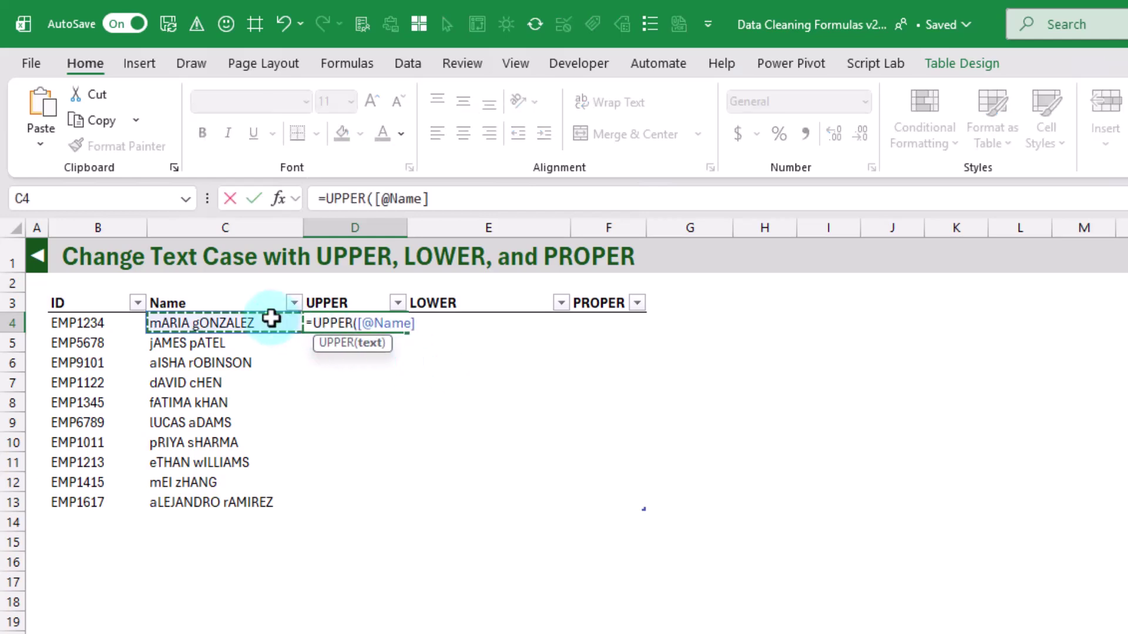
pyautogui.press('Return')
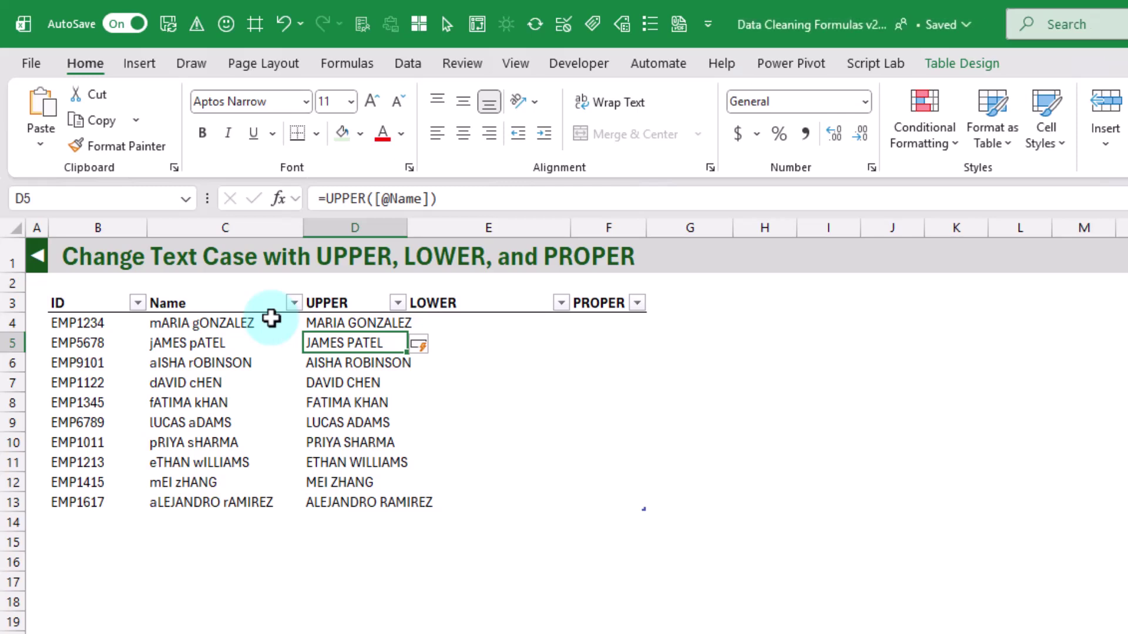
pyautogui.click(491, 324)
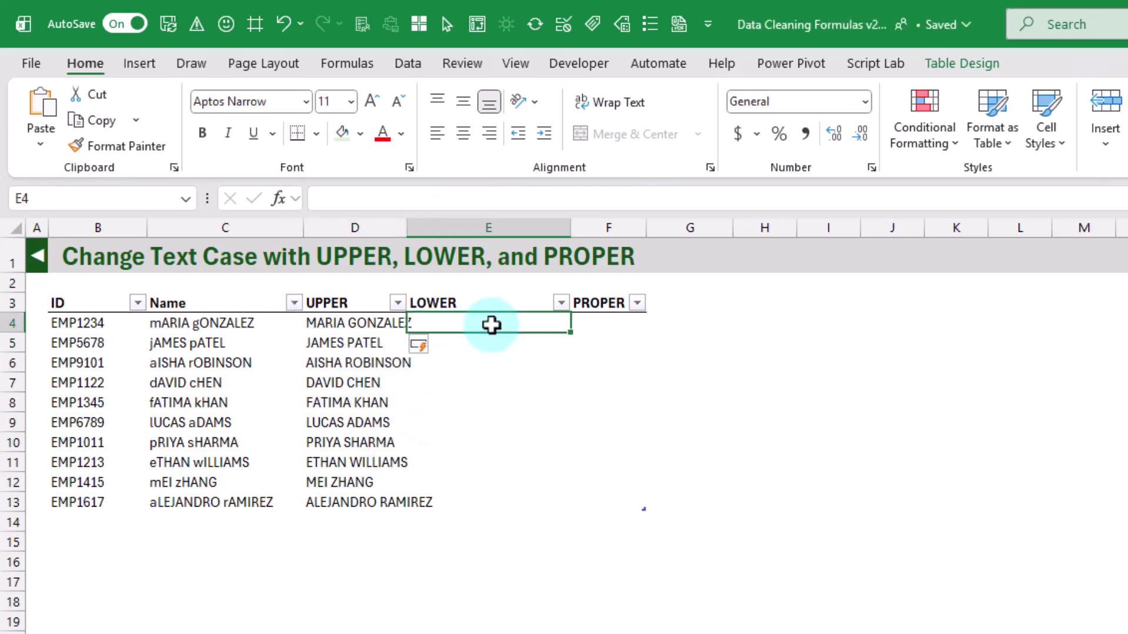
pyautogui.write('=')
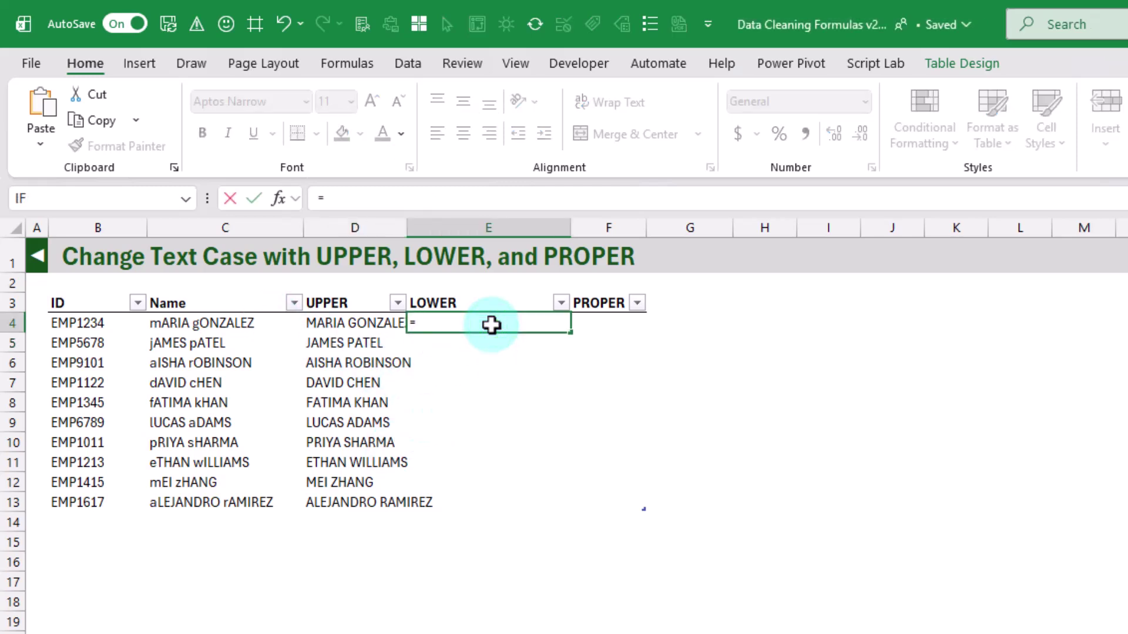
pyautogui.write('low')
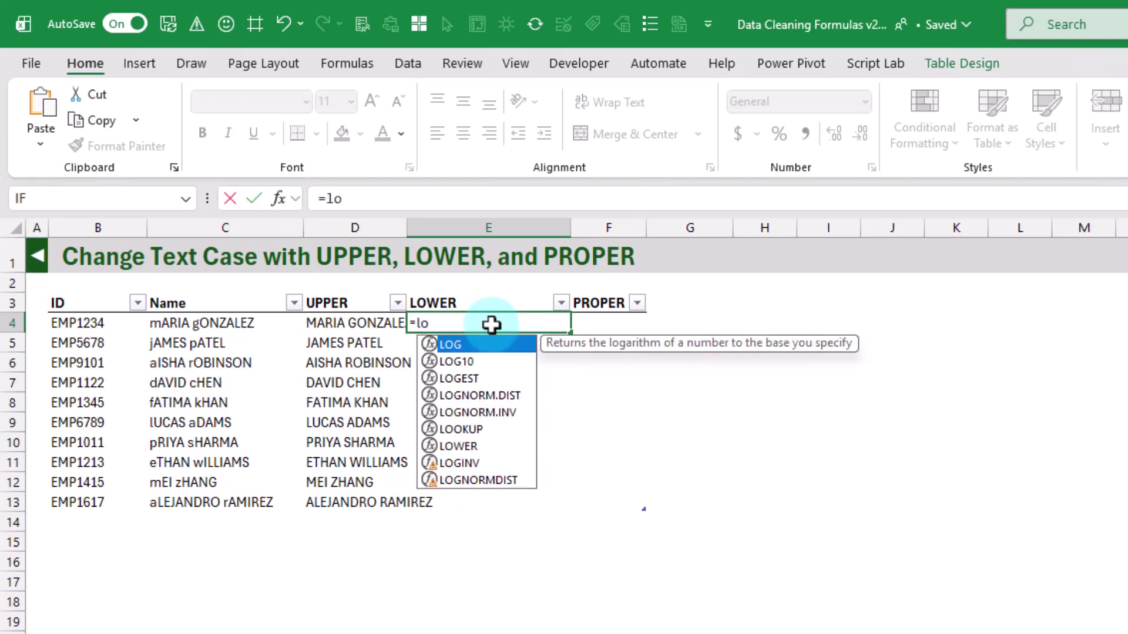
pyautogui.press('Tab')
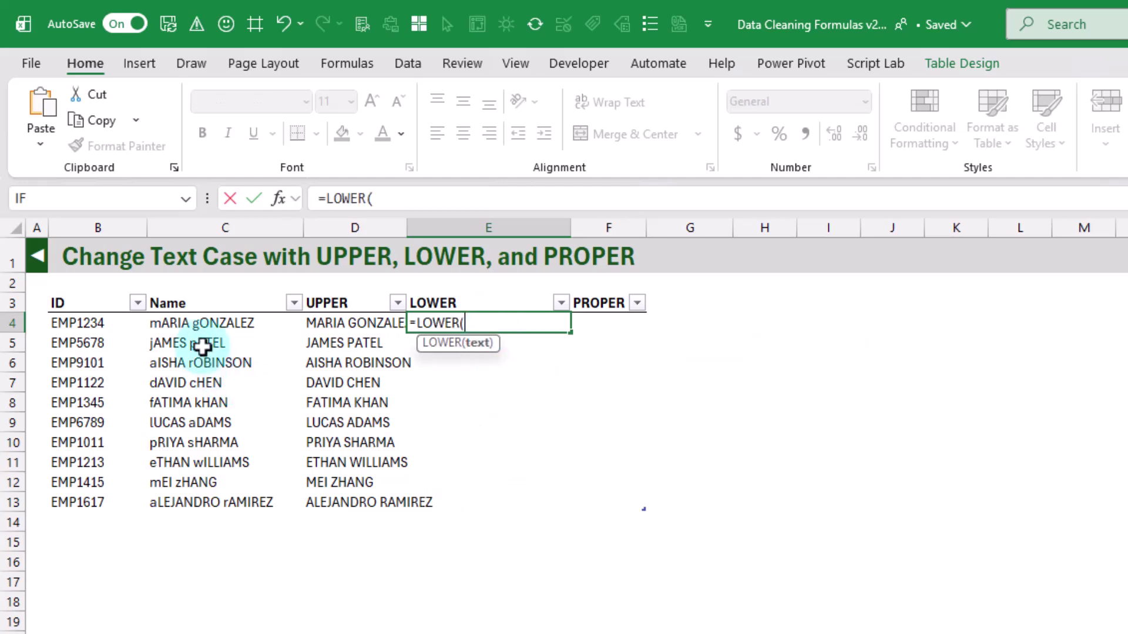
pyautogui.click(201, 322)
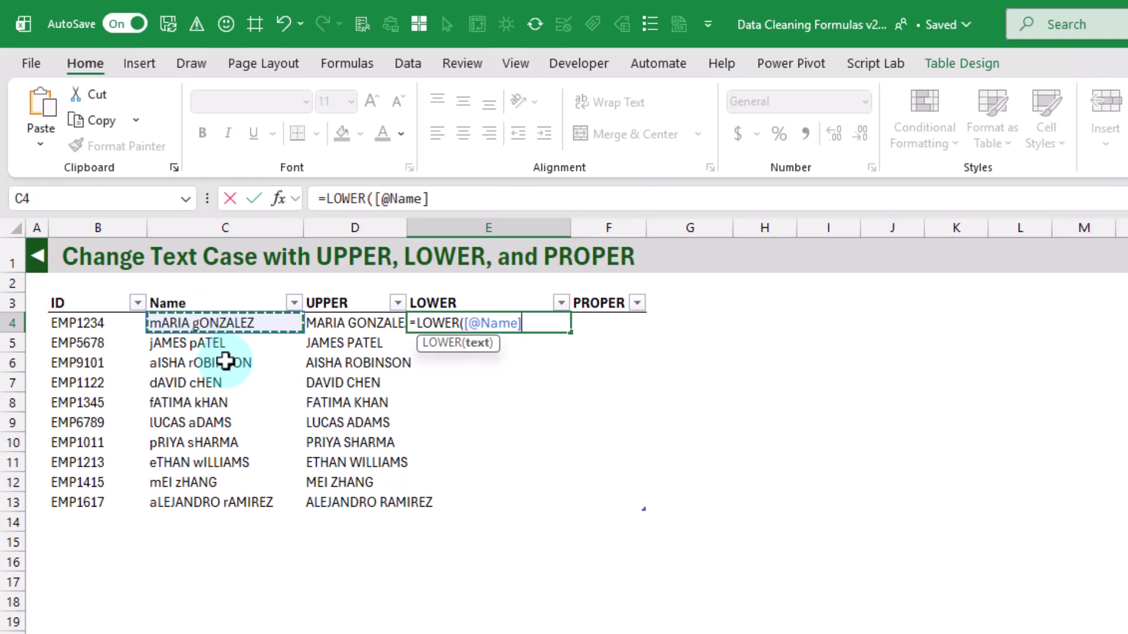
pyautogui.press('Return')
pyautogui.click(597, 321)
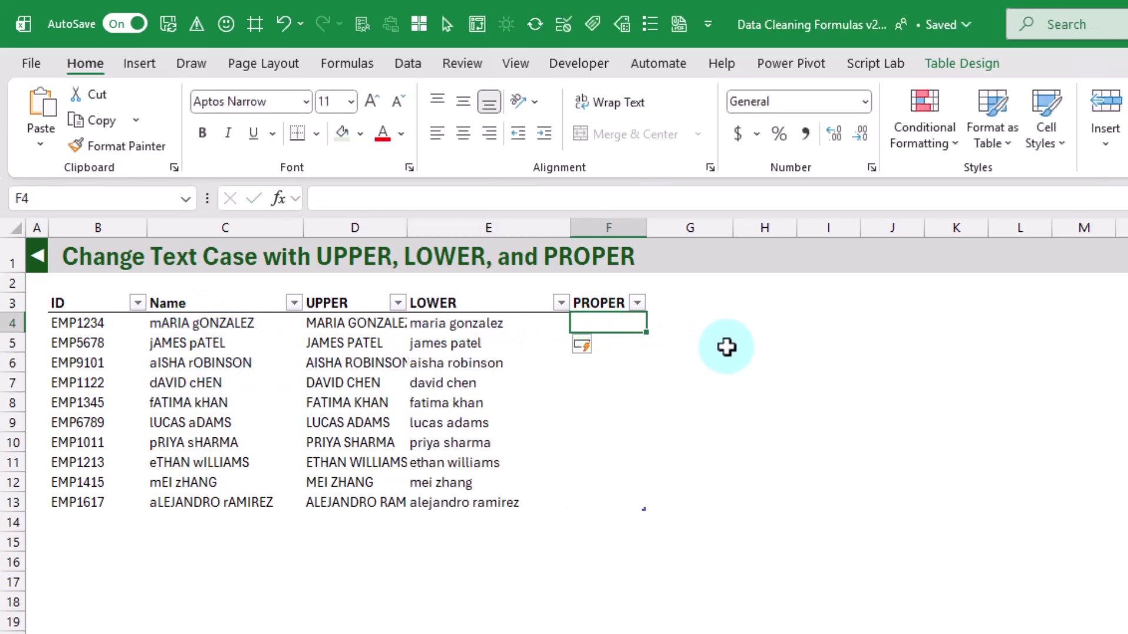
pyautogui.write('=pro')
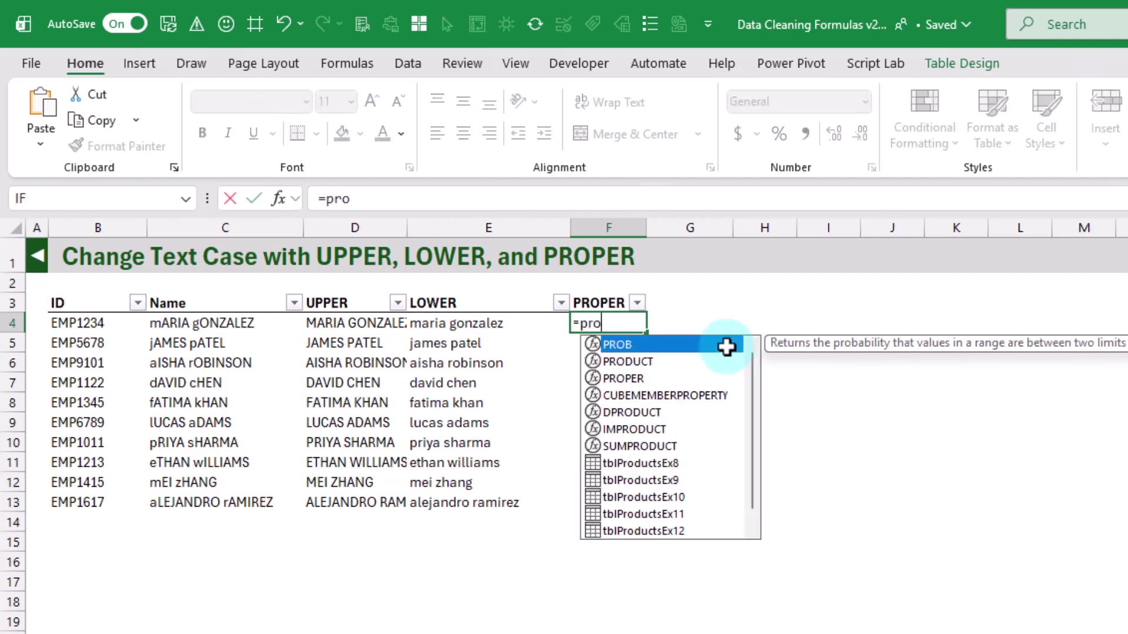
pyautogui.press('Down')
pyautogui.press('Down')
pyautogui.press('Tab')
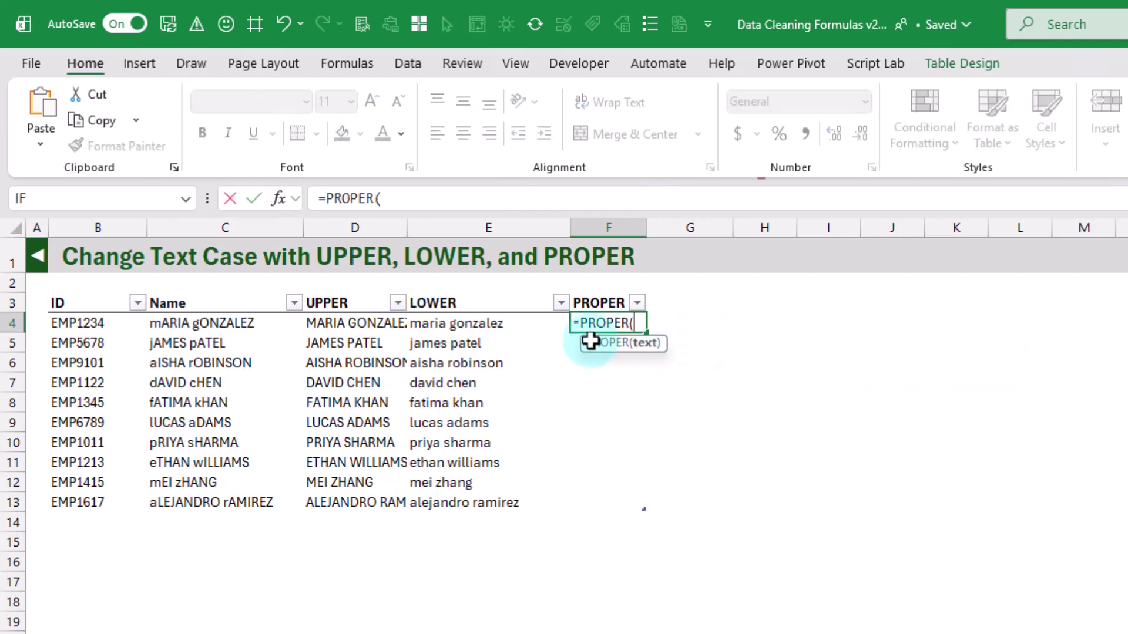
pyautogui.click(239, 322)
pyautogui.press('Return')
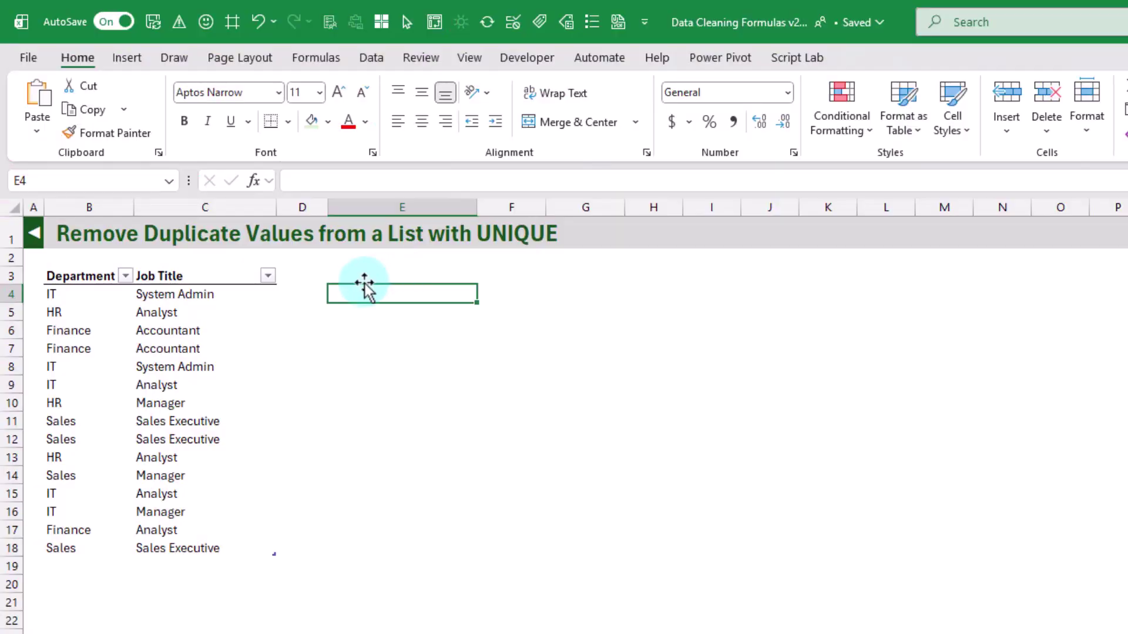
# - On the Remove Duplicate Values sheet, enter =UNIQUE(tblDeptEx4[Department]) in E4 to list each department once
pyautogui.write('=uni')
pyautogui.press('Down')
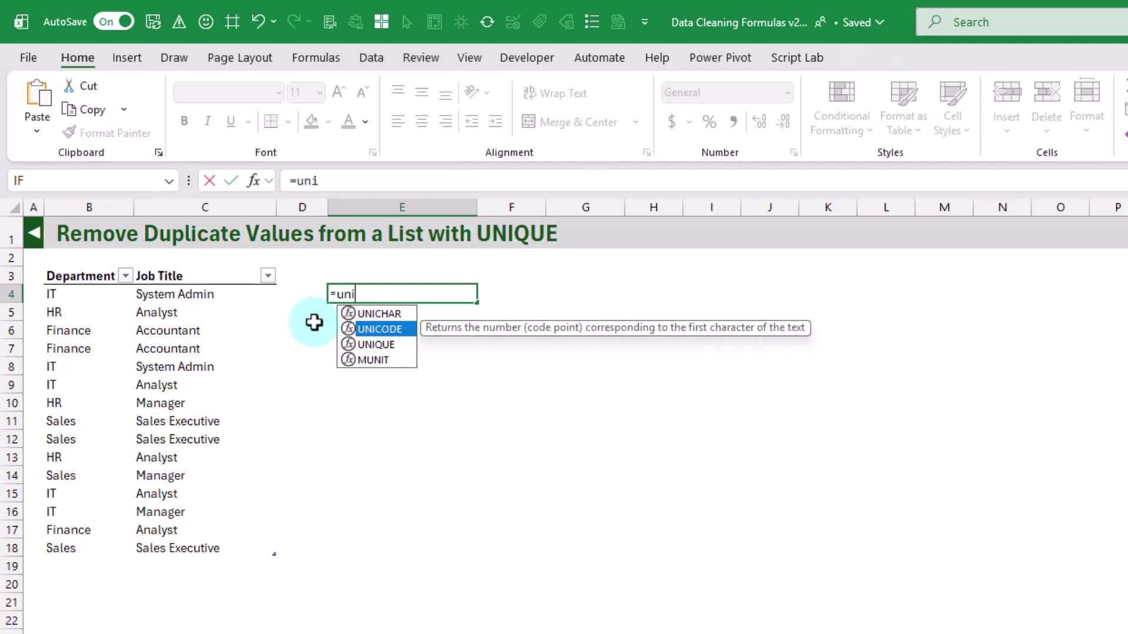
pyautogui.press('Down')
pyautogui.press('Tab')
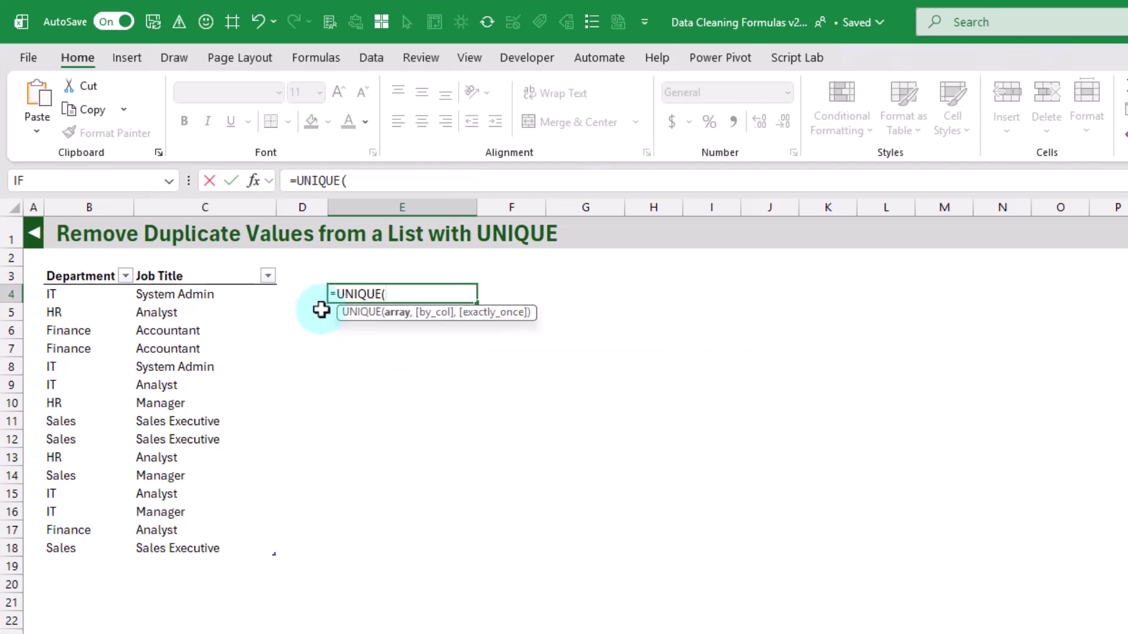
pyautogui.click(83, 265)
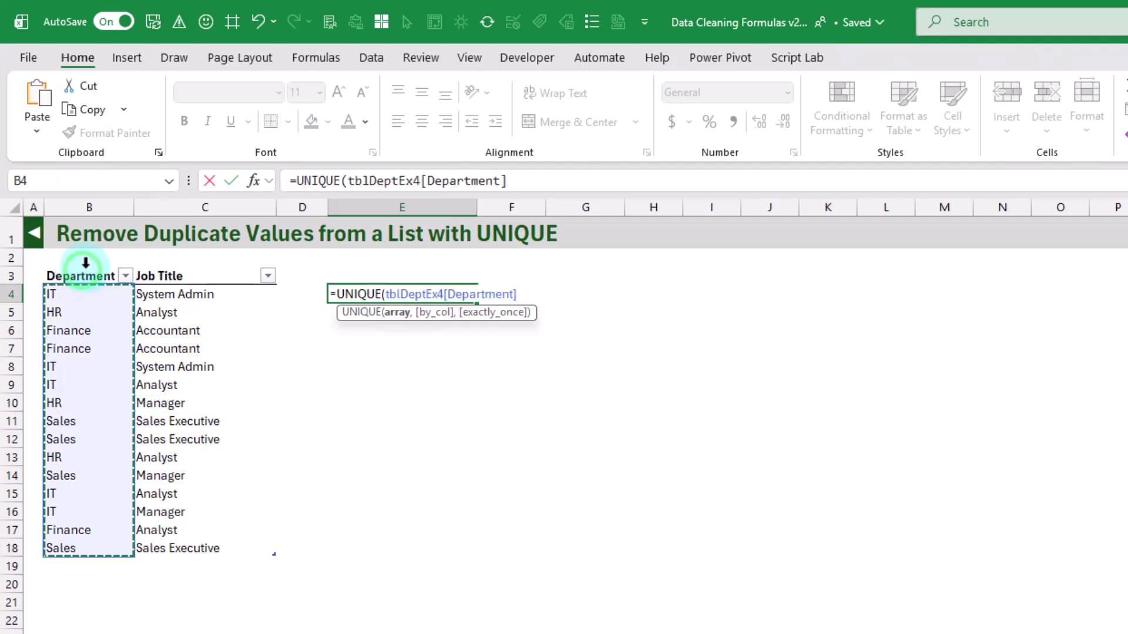
pyautogui.press('Return')
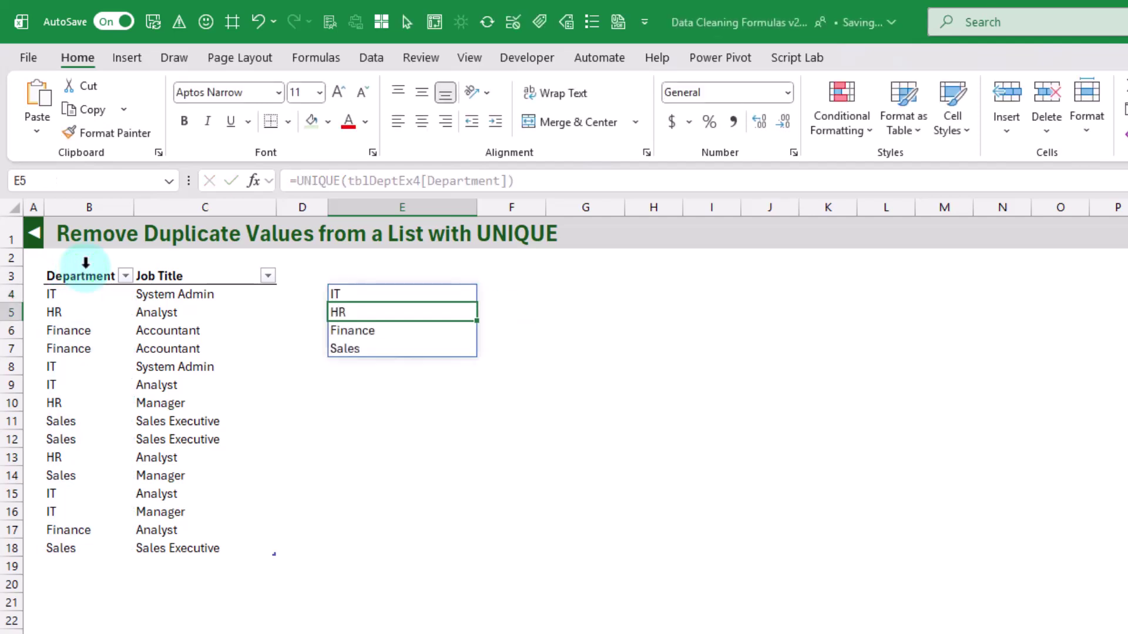
pyautogui.press('Up')
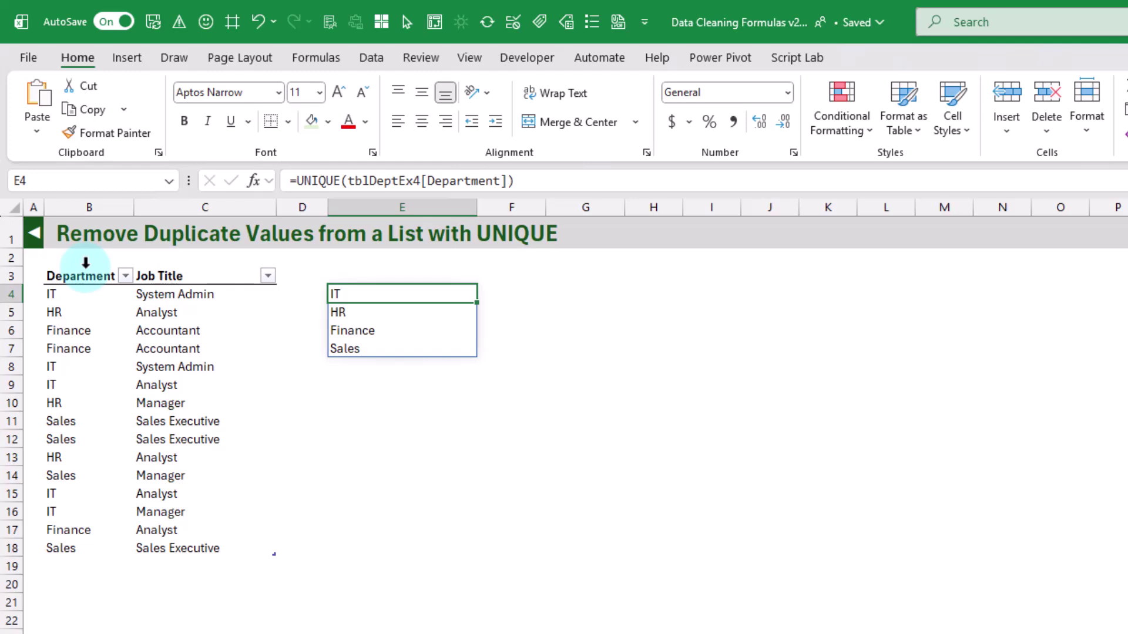
# - Enter =UNIQUE(tblDeptEx4) in G4 to list the distinct combinations of department and job title
pyautogui.click(572, 291)
pyautogui.write('=uni')
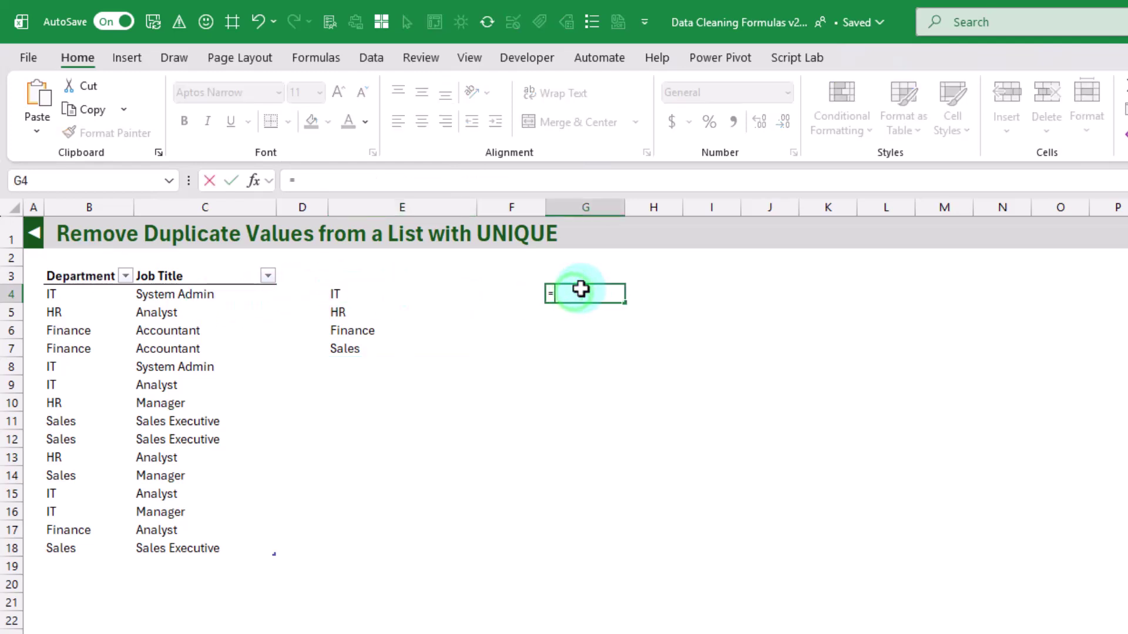
pyautogui.press('Down')
pyautogui.press('Down')
pyautogui.press('Down')
pyautogui.press('Up')
pyautogui.press('Tab')
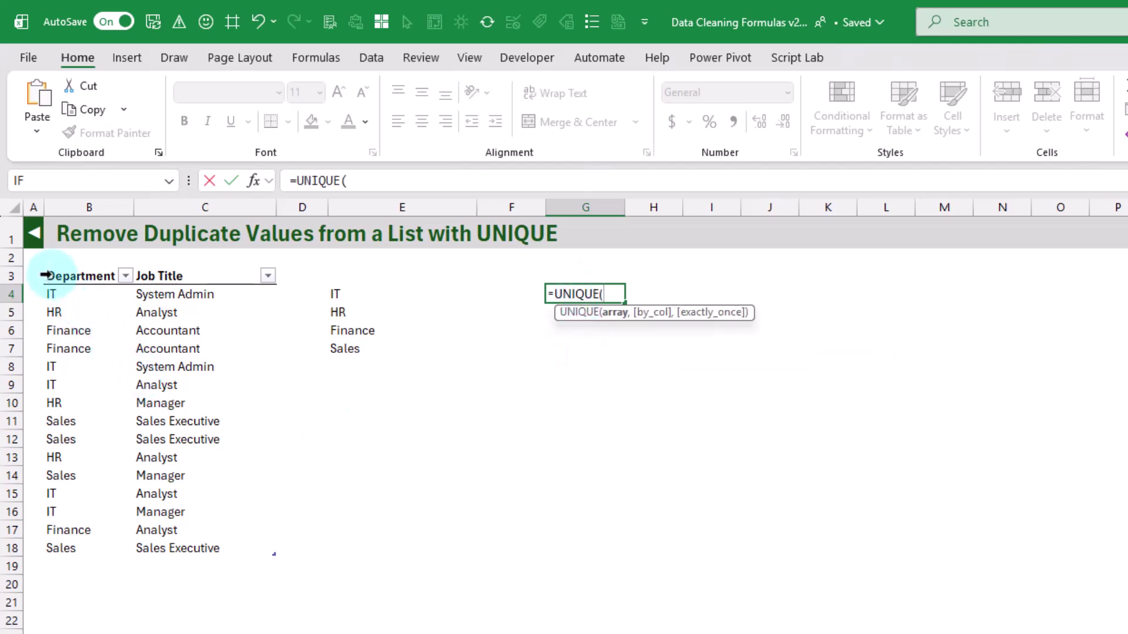
pyautogui.click(43, 260)
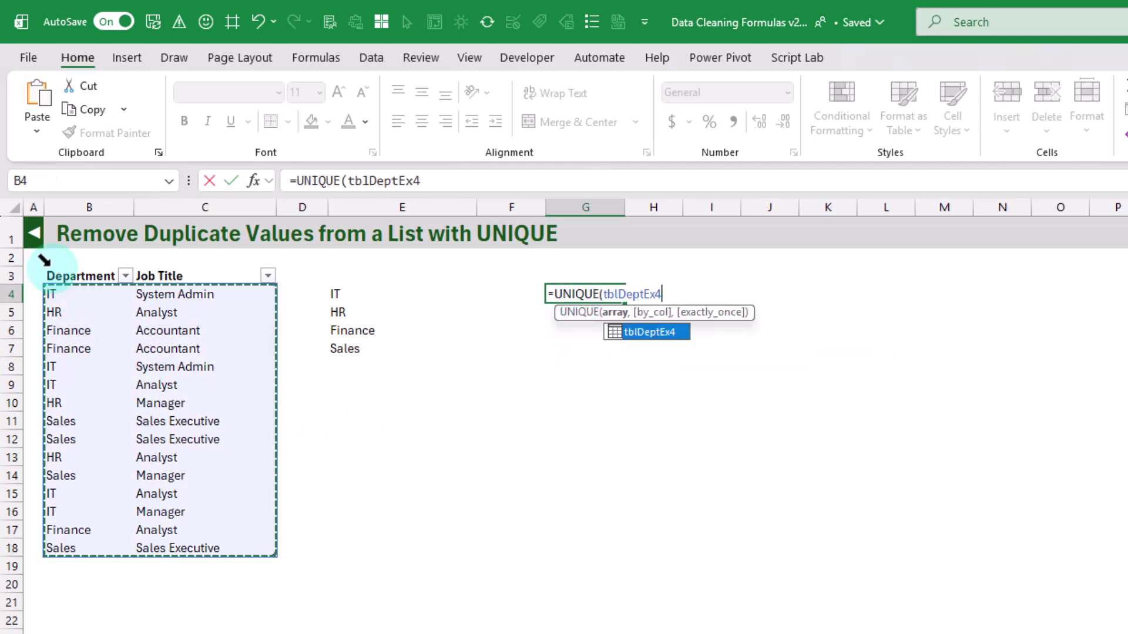
pyautogui.write(')')
pyautogui.press('Return')
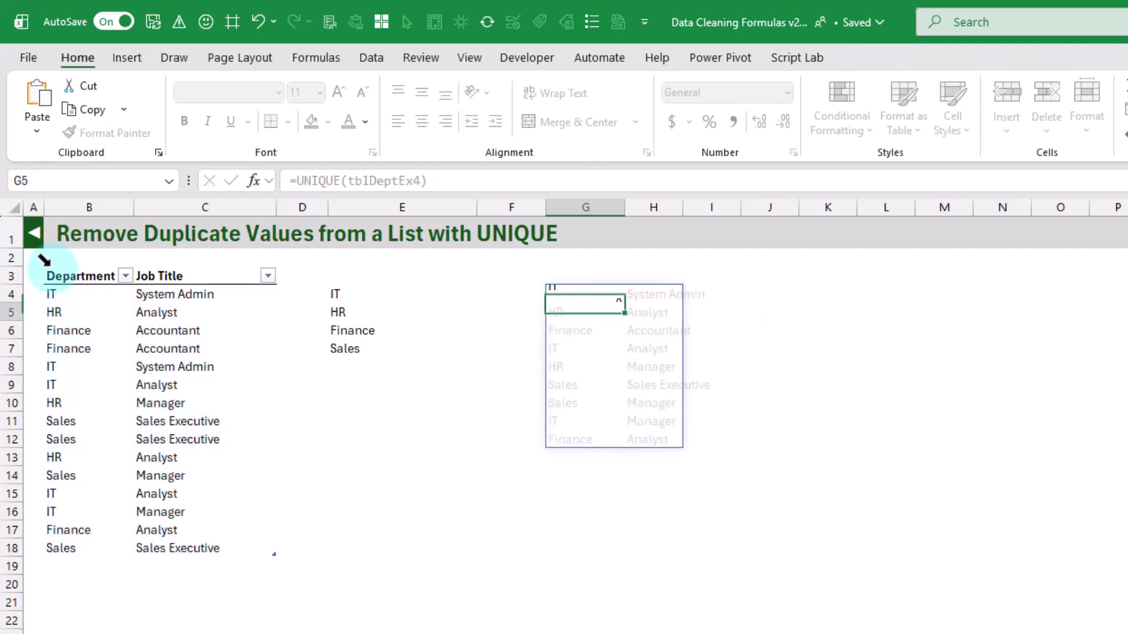
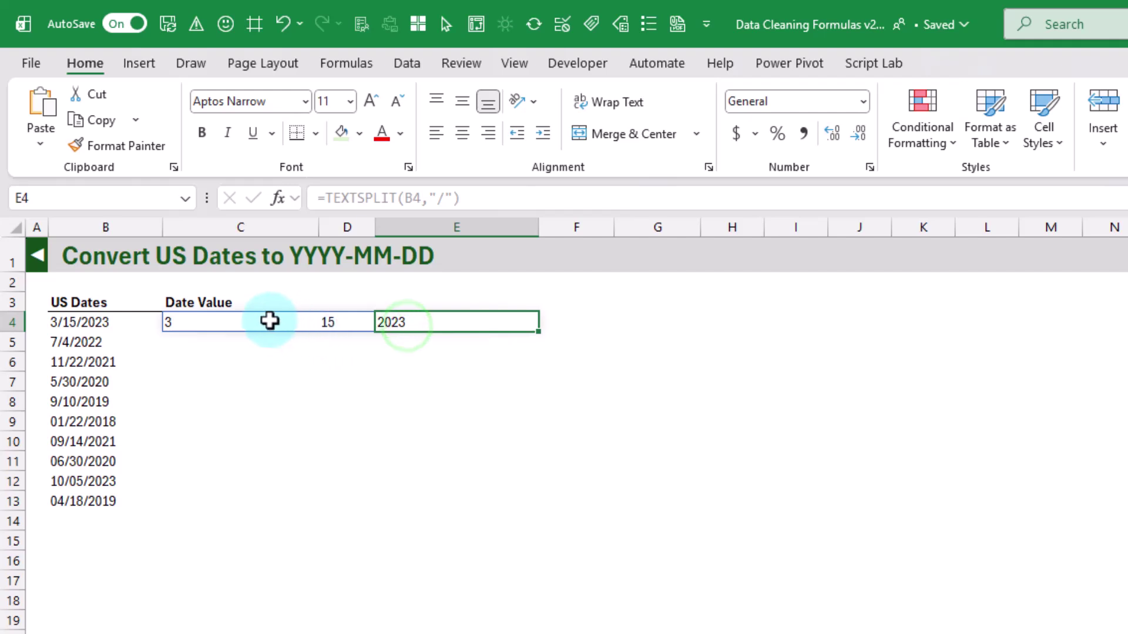
# - On the Convert US Dates sheet, wrap the TEXTSPLIT formula in C4 as =INDEX(TEXTSPLIT(B4,"/"),3) to return only the year
pyautogui.click(323, 198)
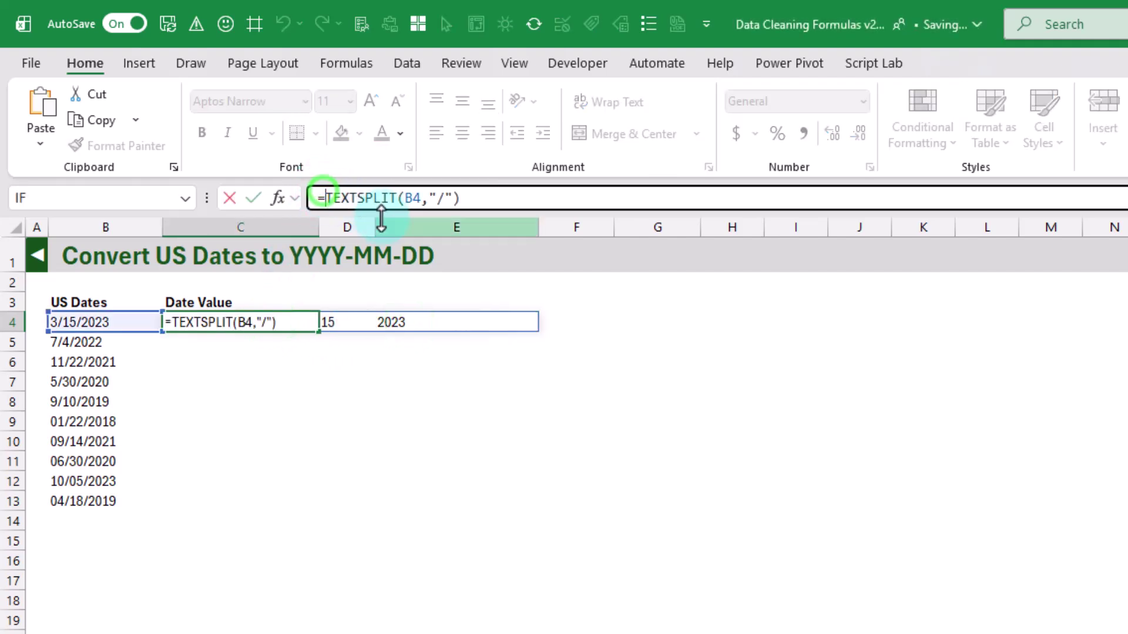
pyautogui.write('in')
pyautogui.press('Tab')
pyautogui.click(528, 194)
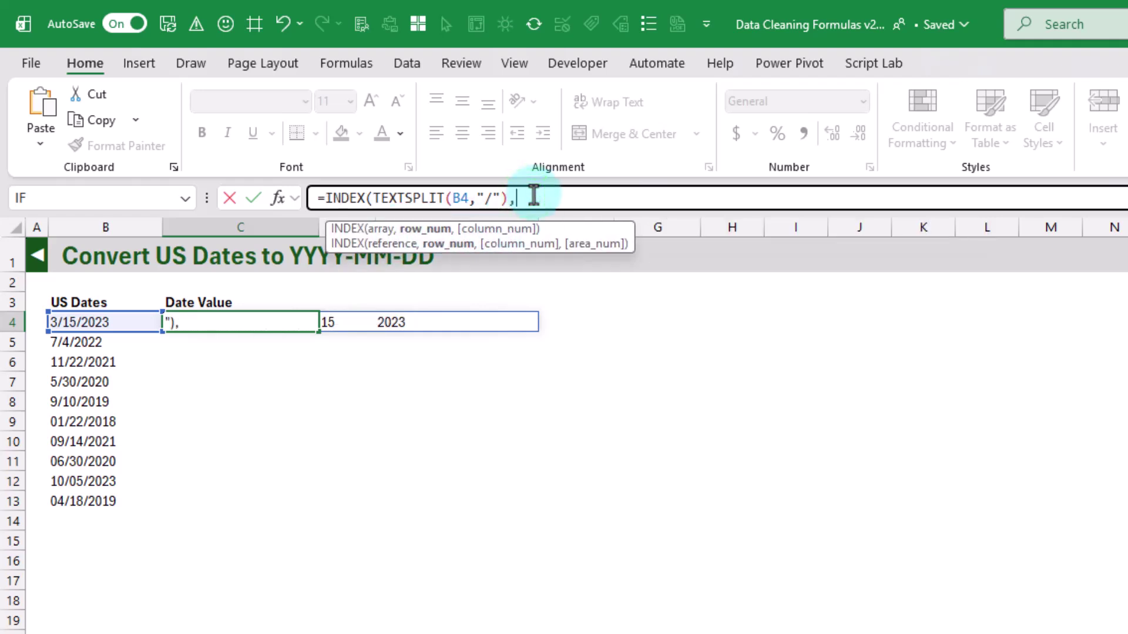
pyautogui.write('3')
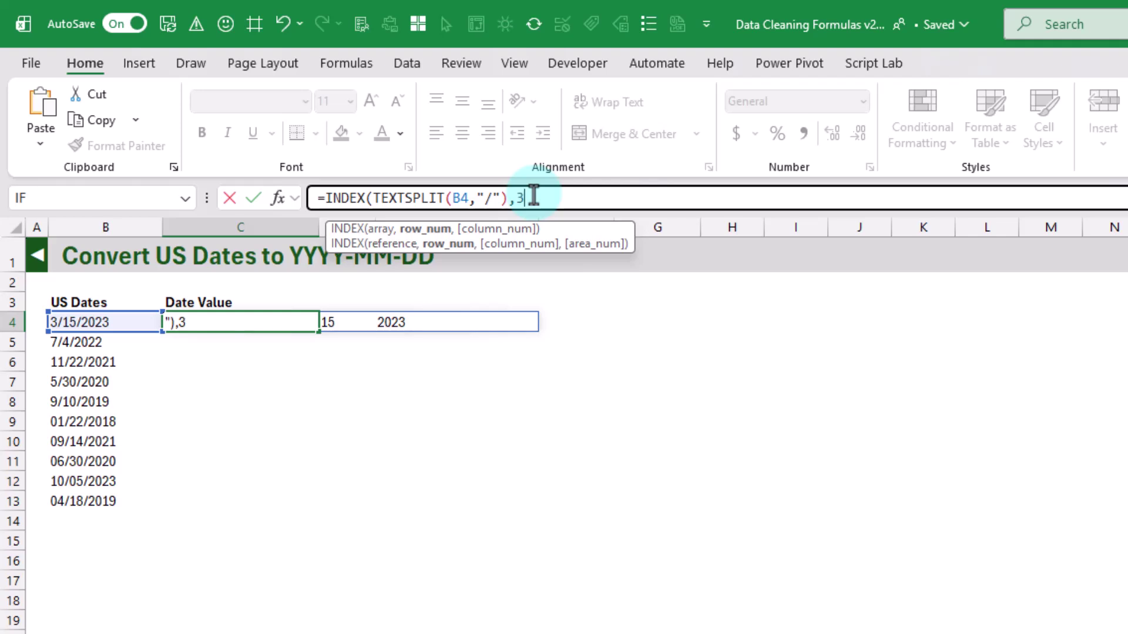
pyautogui.write(')')
pyautogui.press('Return')
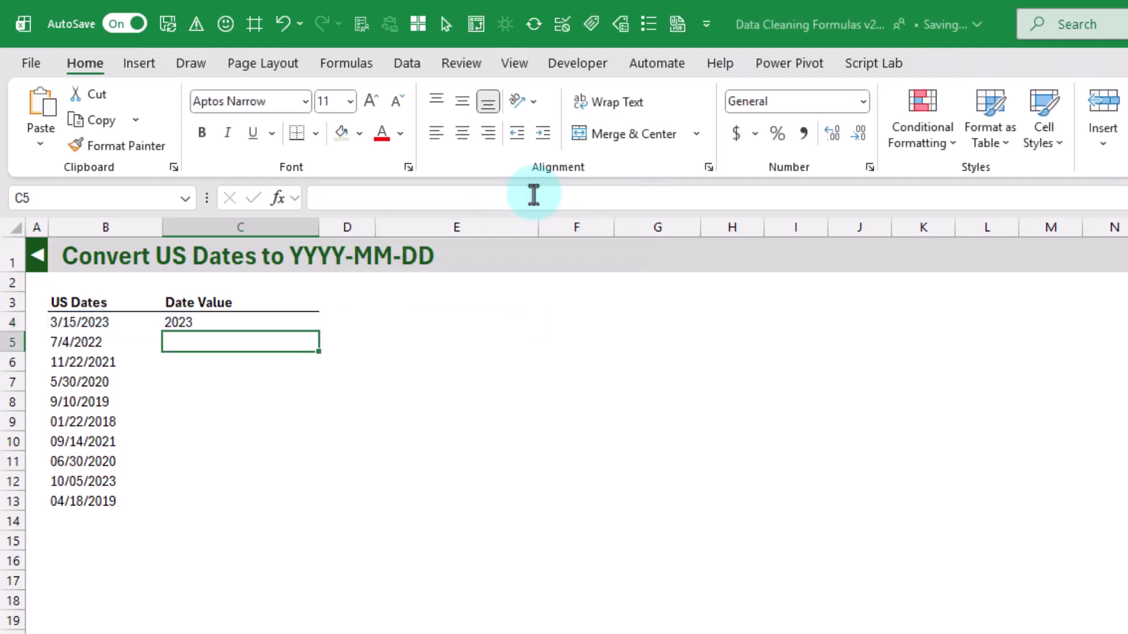
# - Start wrapping the C4 formula in the DATE function, with the existing INDEX expression as the year argument
pyautogui.click(254, 318)
pyautogui.moveTo(325, 198); pyautogui.dragTo(584, 200)
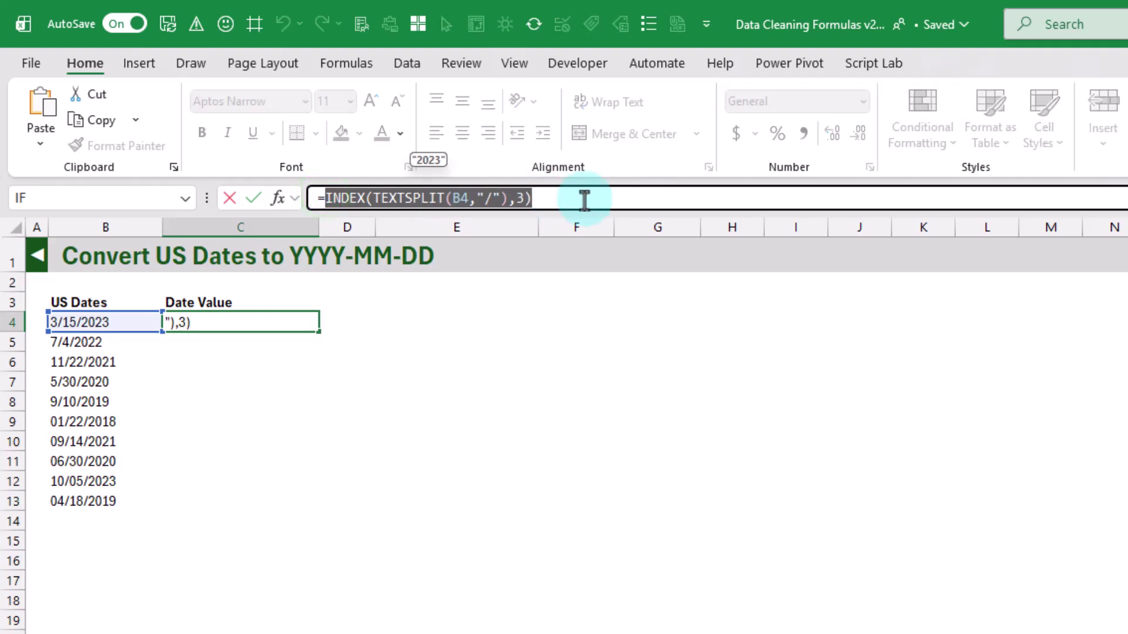
pyautogui.click(325, 196)
pyautogui.write('date')
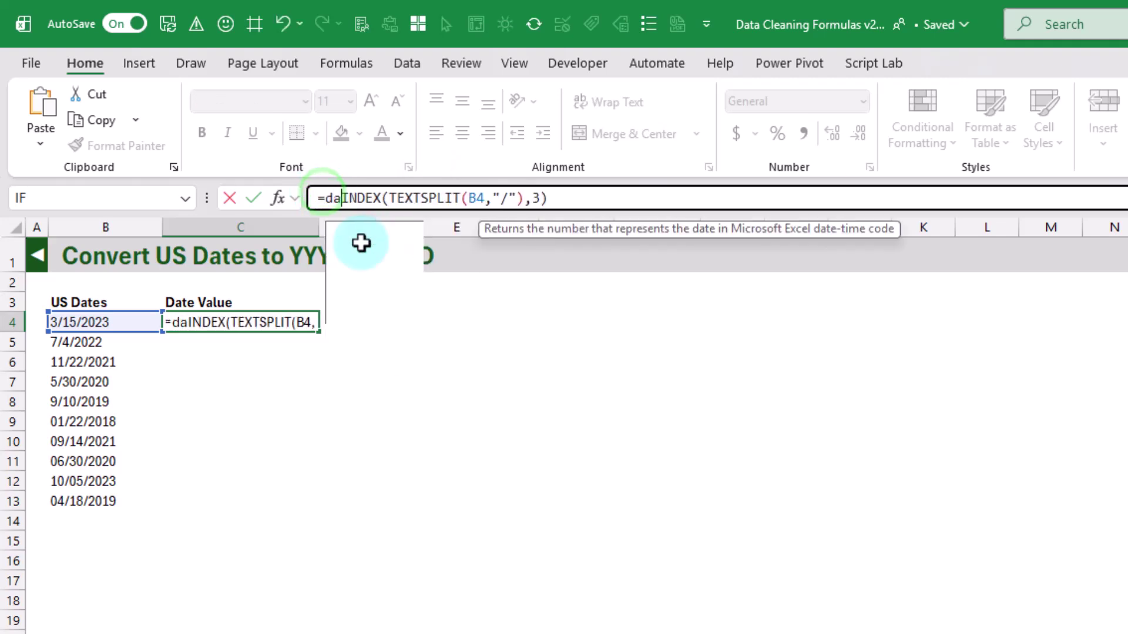
pyautogui.press('Tab')
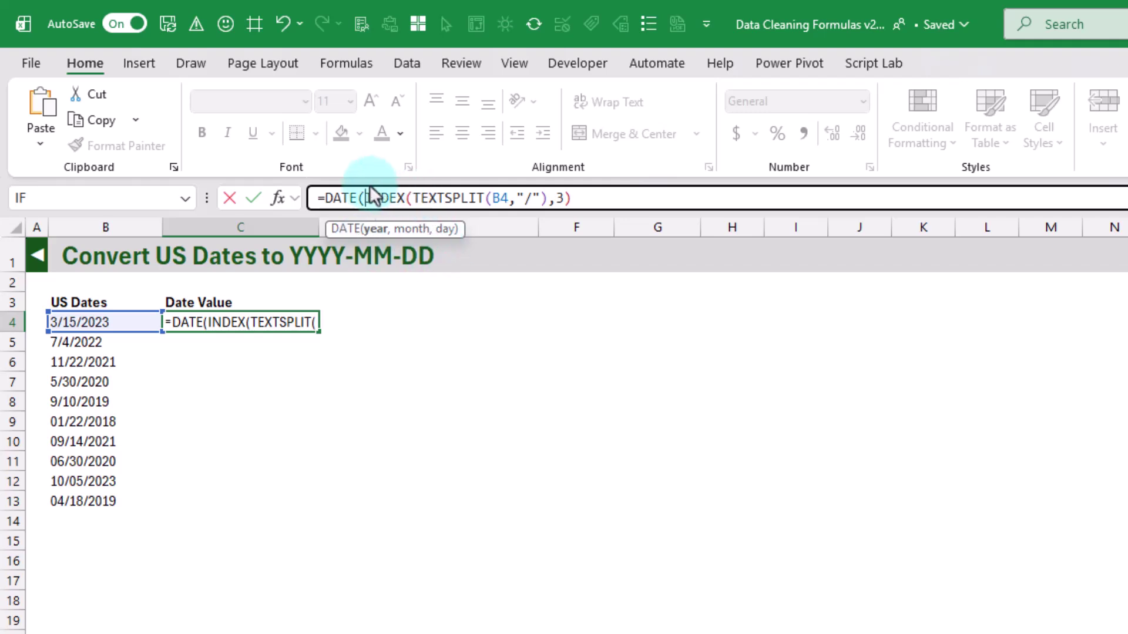
# - Copy the INDEX expression into DATE's month argument and change its index to 1, giving INDEX(TEXTSPLIT(B4,"/"),1)
pyautogui.moveTo(364, 193); pyautogui.dragTo(586, 194)
pyautogui.hotkey('ctrl', 'c')
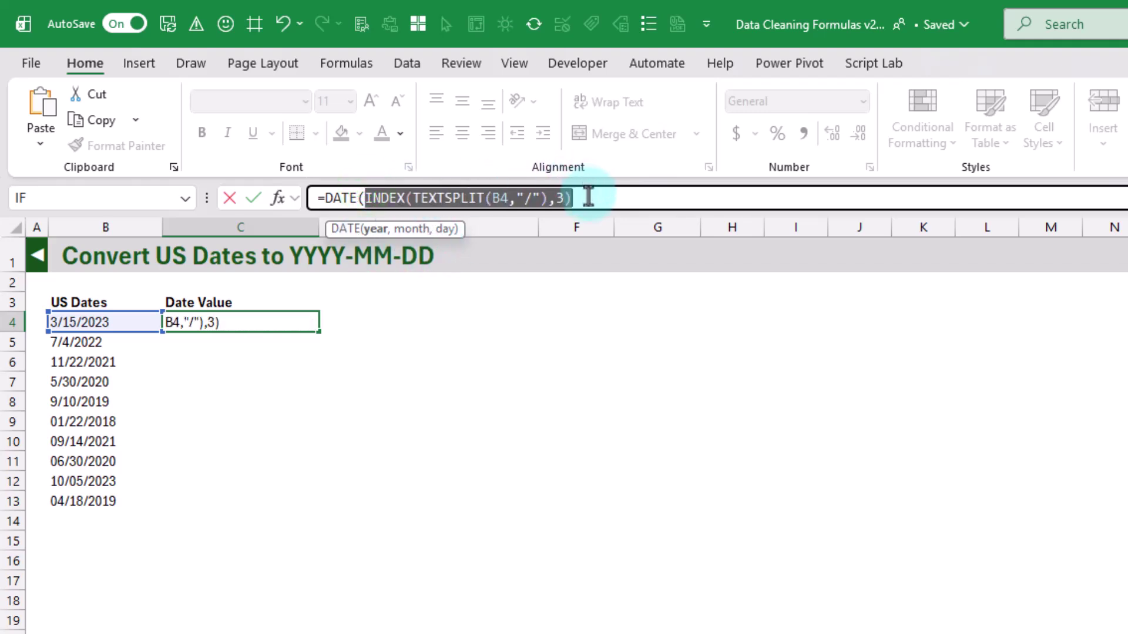
pyautogui.click(588, 198)
pyautogui.write(',')
pyautogui.hotkey('ctrl', 'v')
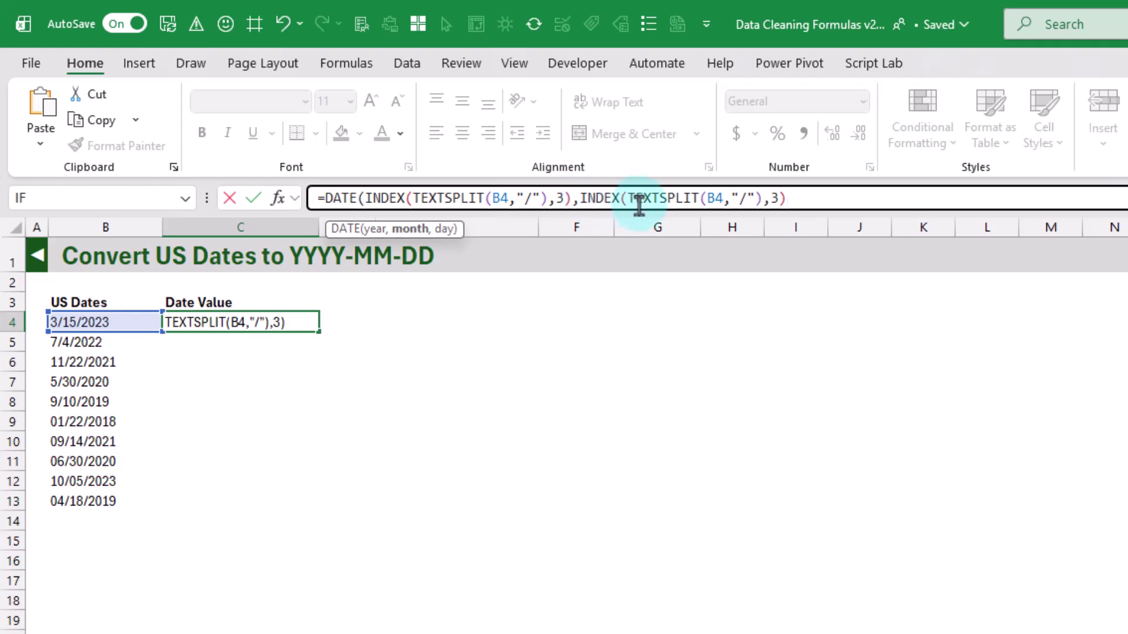
pyautogui.click(768, 199)
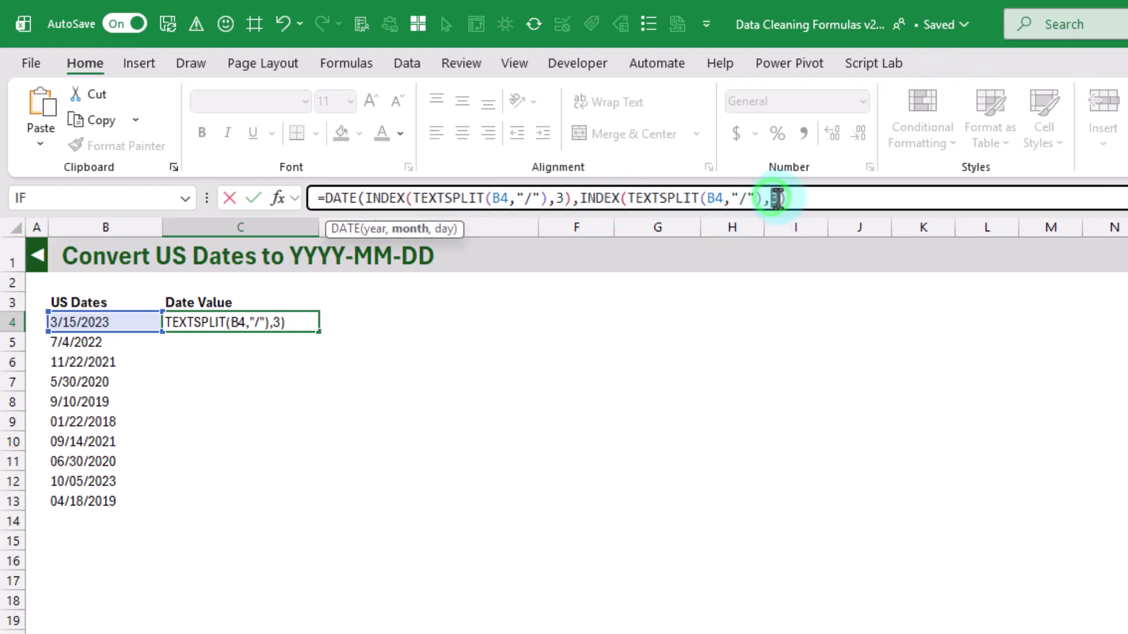
pyautogui.doubleClick(775, 198)
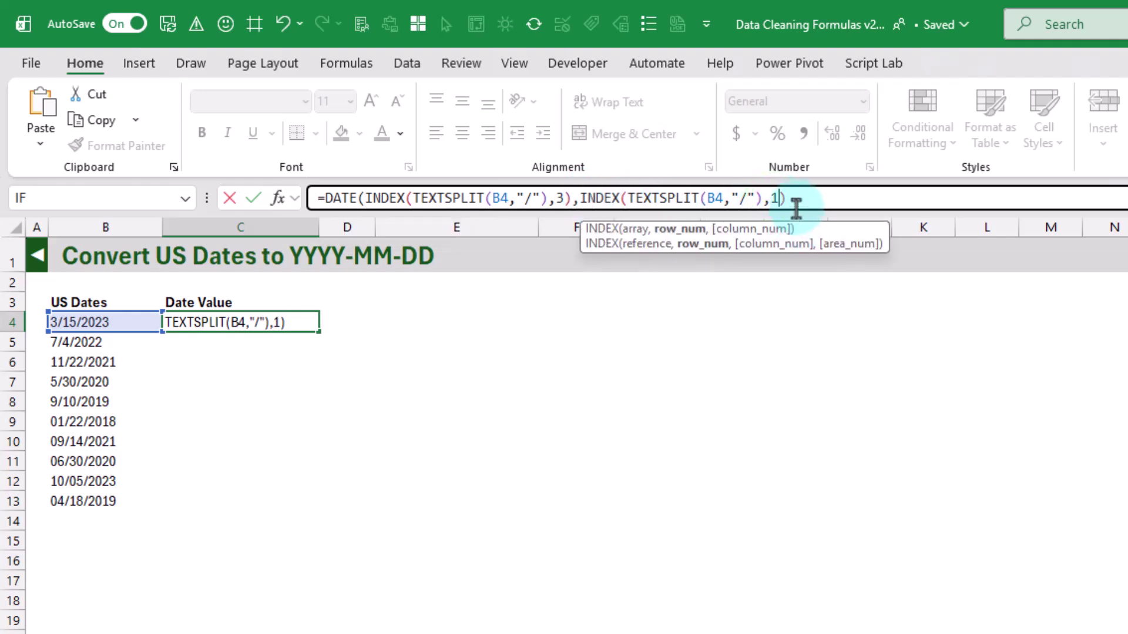
# - Add INDEX(TEXTSPLIT(B4,"/"),2) as DATE's day argument and enter the completed formula in C4
pyautogui.click(802, 199)
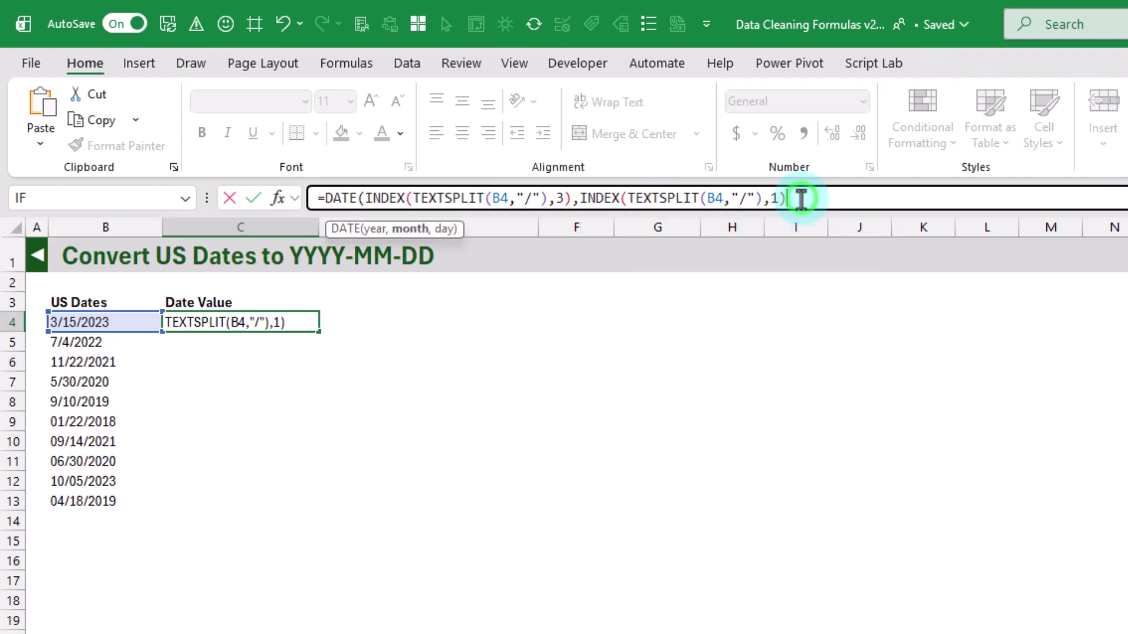
pyautogui.write(',INDEX(TEXTSPLIT(B4,"/"),3)')
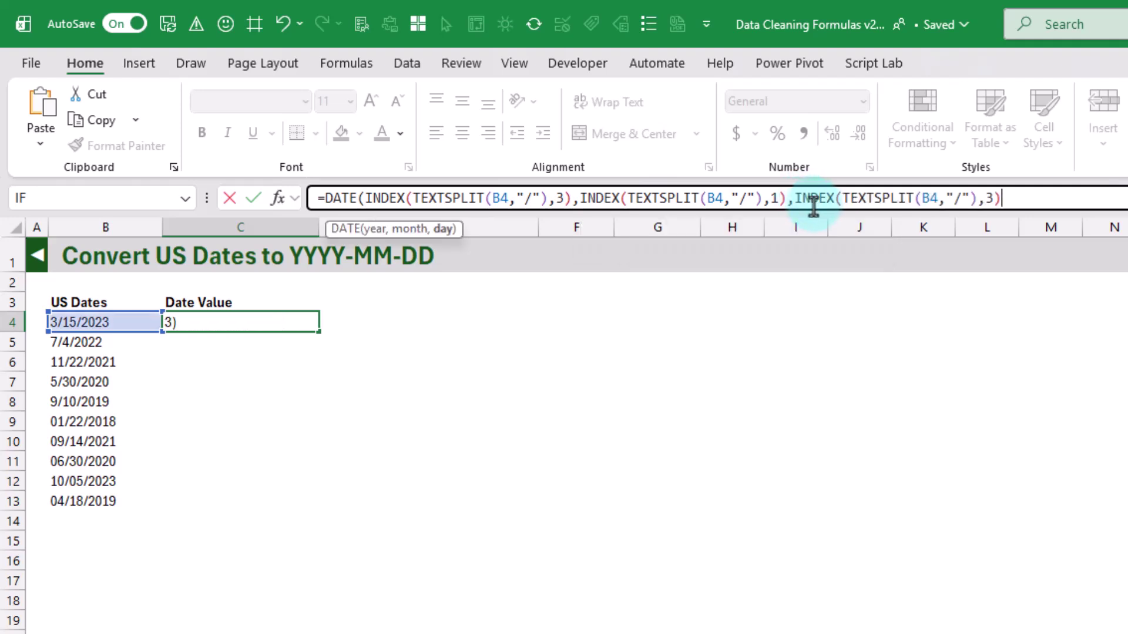
pyautogui.doubleClick(985, 199)
pyautogui.write('2')
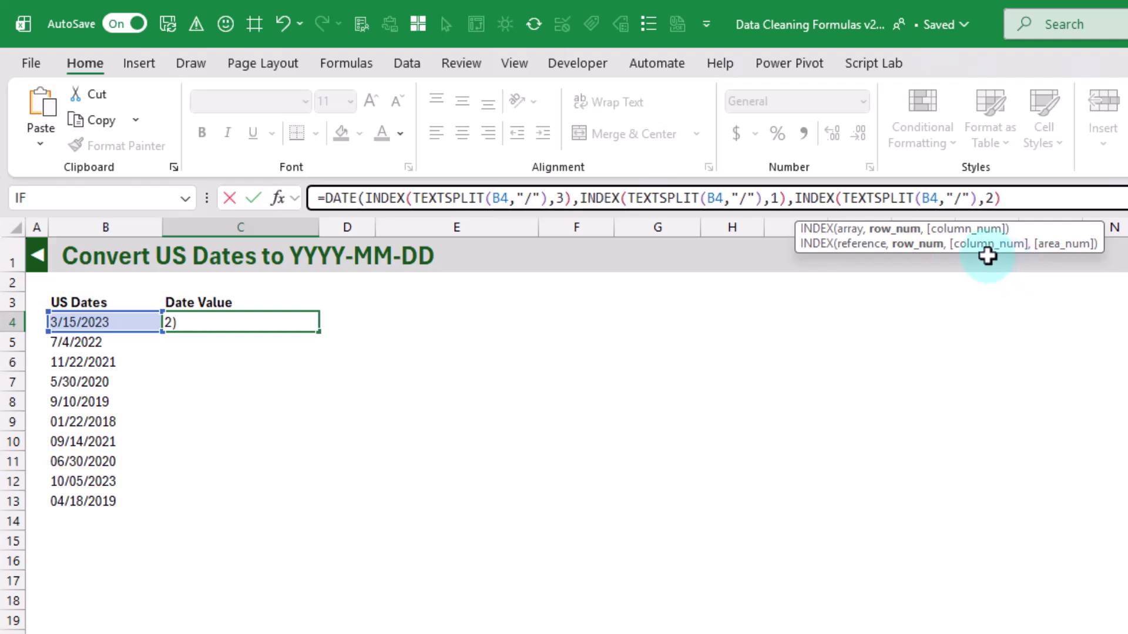
pyautogui.click(1009, 198)
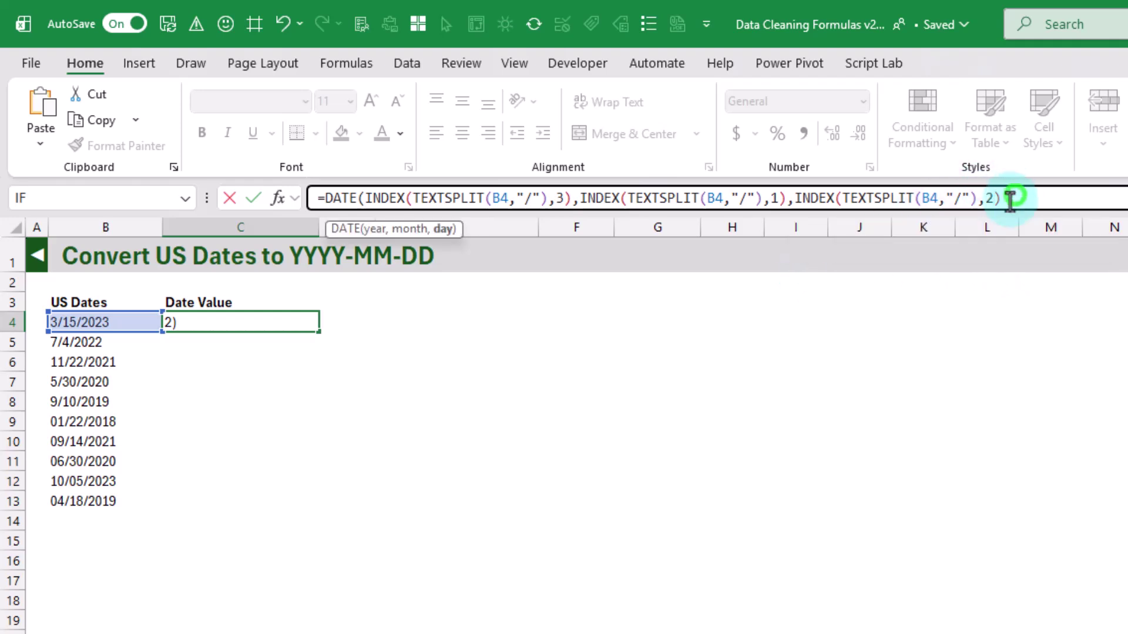
pyautogui.press('Return')
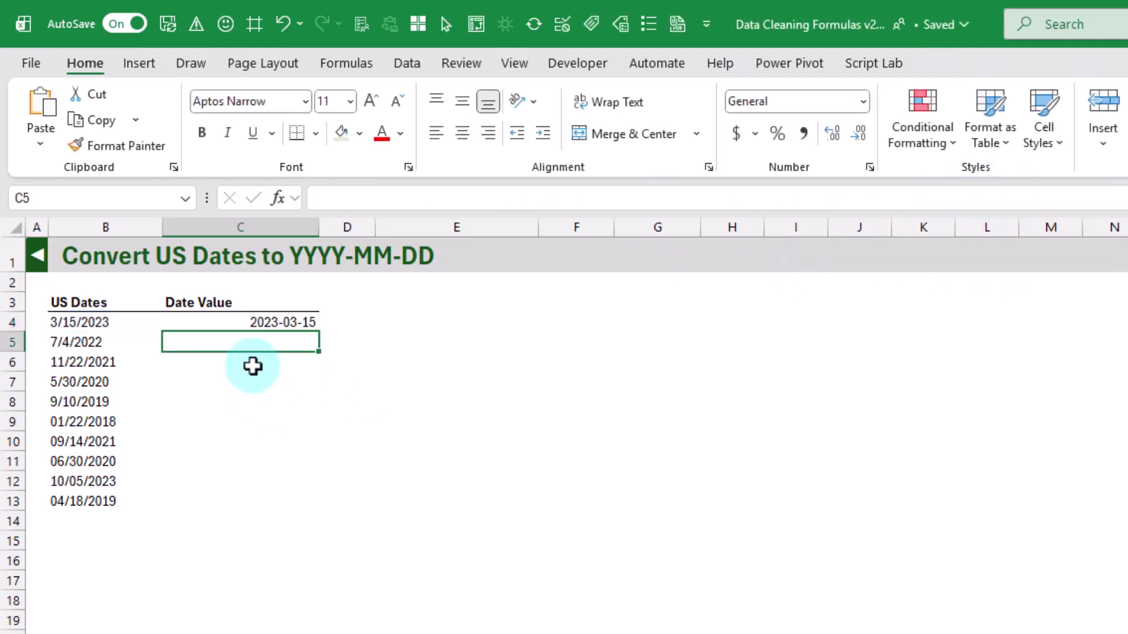
# - Fill the DATE formula from C4 down to C13 so every US date in the list is converted
pyautogui.click(257, 322)
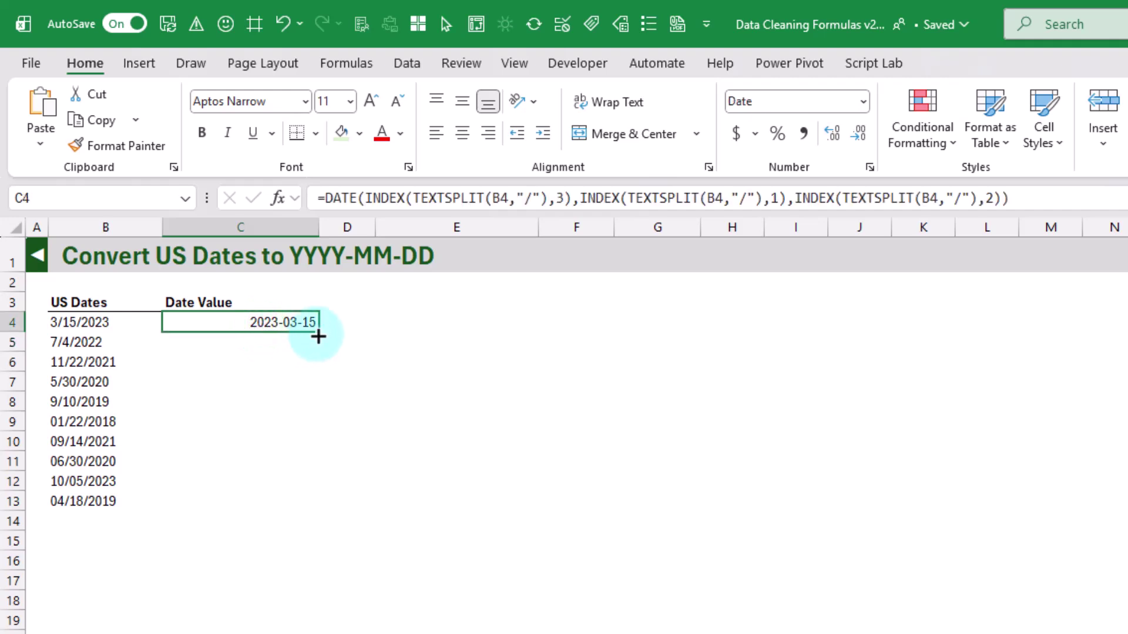
pyautogui.moveTo(318, 336); pyautogui.dragTo(297, 509)
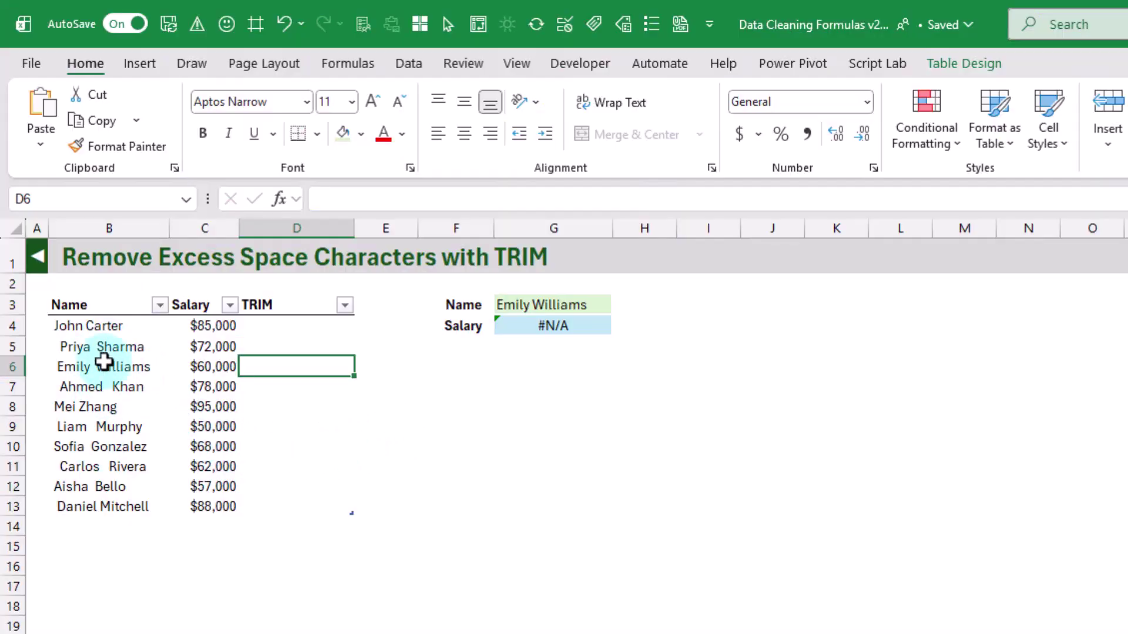
# - On the Remove Excess Space Characters sheet, examine the names in B5 and B6 for leading, trailing and repeated spaces
pyautogui.click(101, 346)
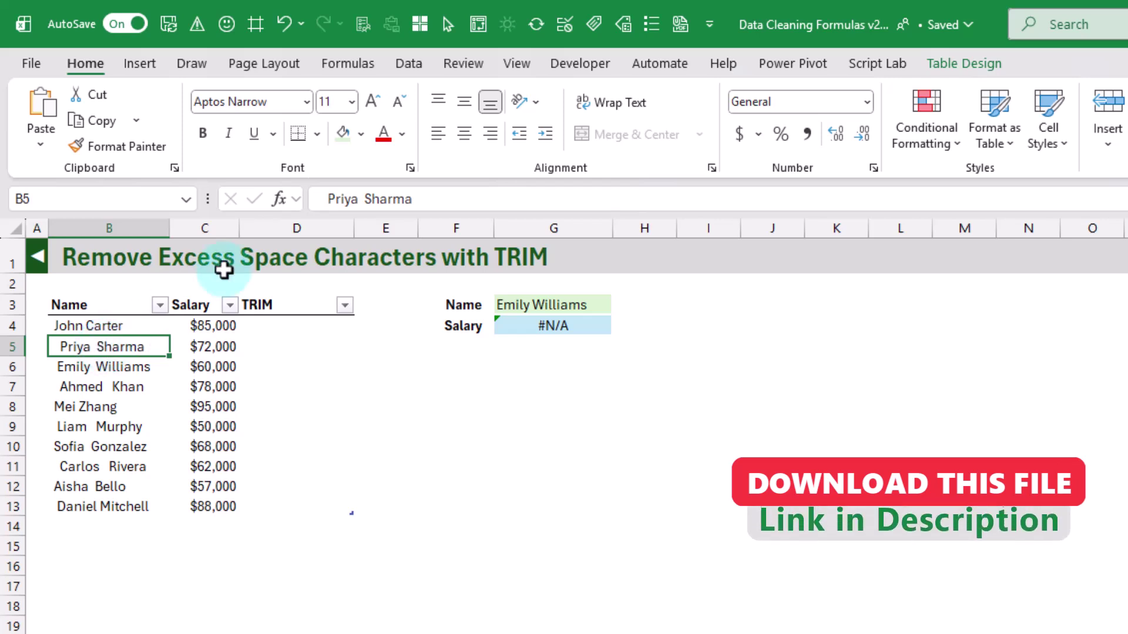
pyautogui.click(322, 198)
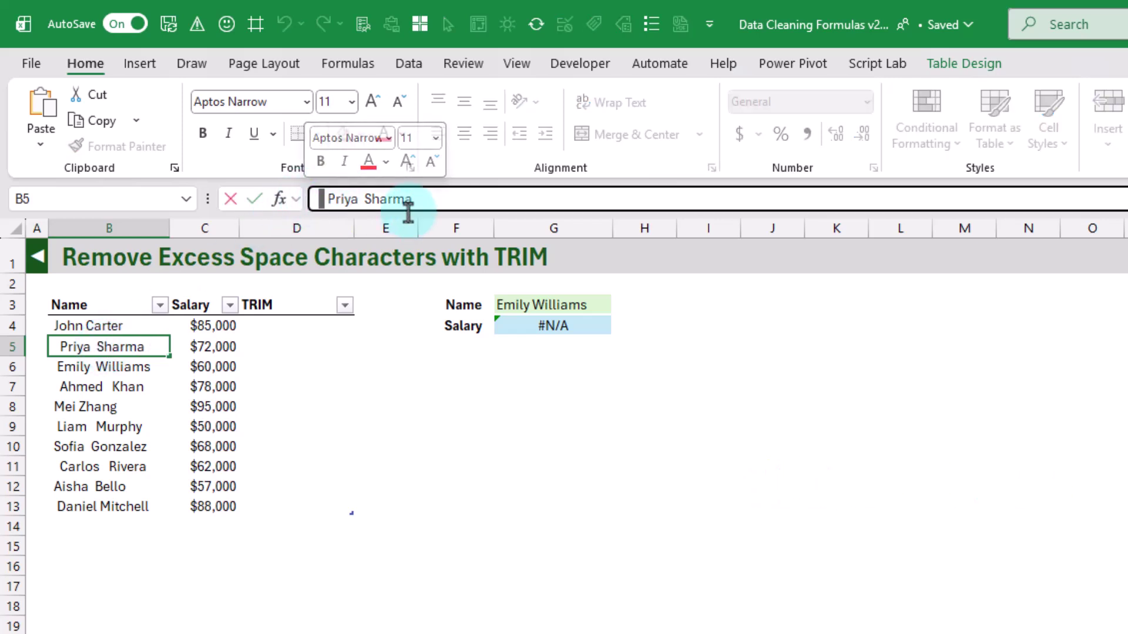
pyautogui.press('Return')
pyautogui.click(470, 200)
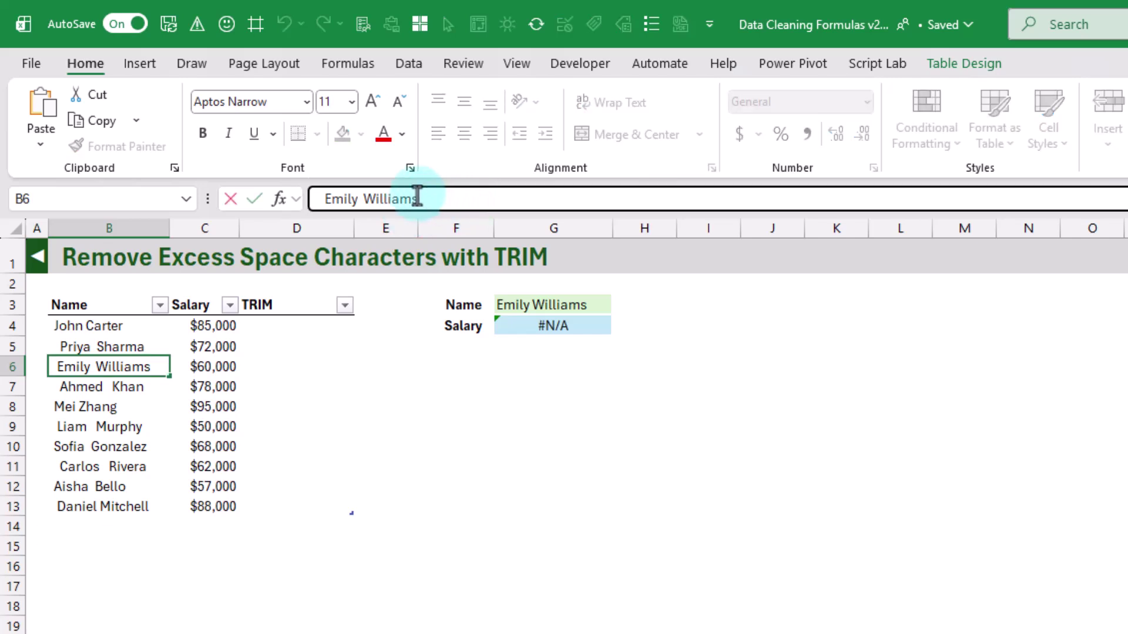
pyautogui.moveTo(416, 198); pyautogui.dragTo(449, 199)
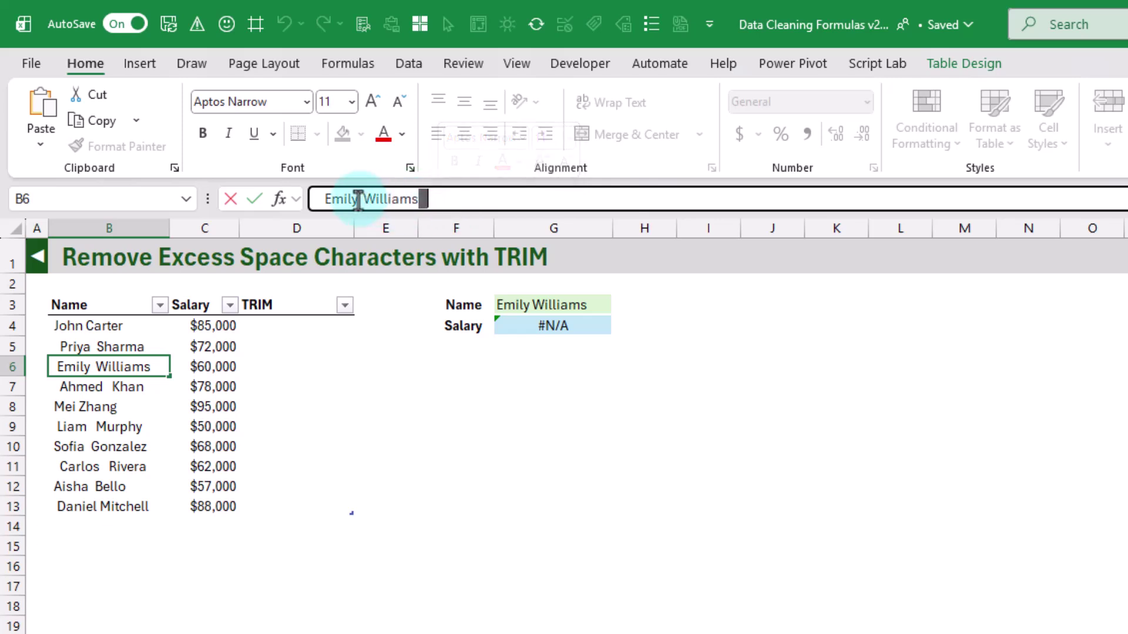
pyautogui.press('Return')
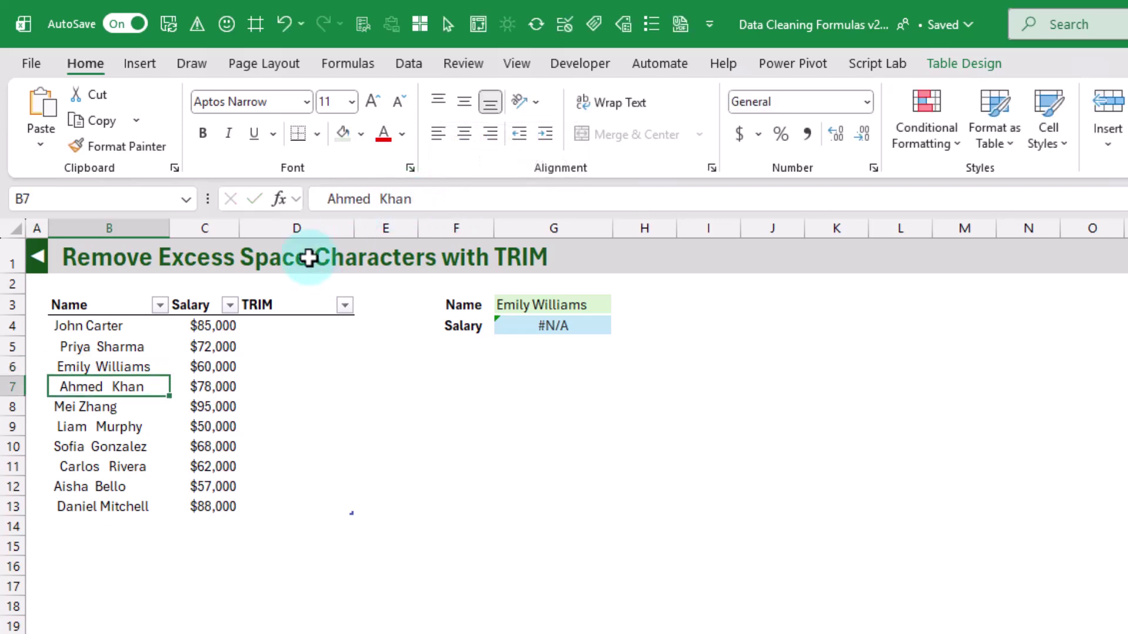
# - Inspect the lookup name in G3 and the arguments of the XLOOKUP salary formula in G4
pyautogui.click(559, 305)
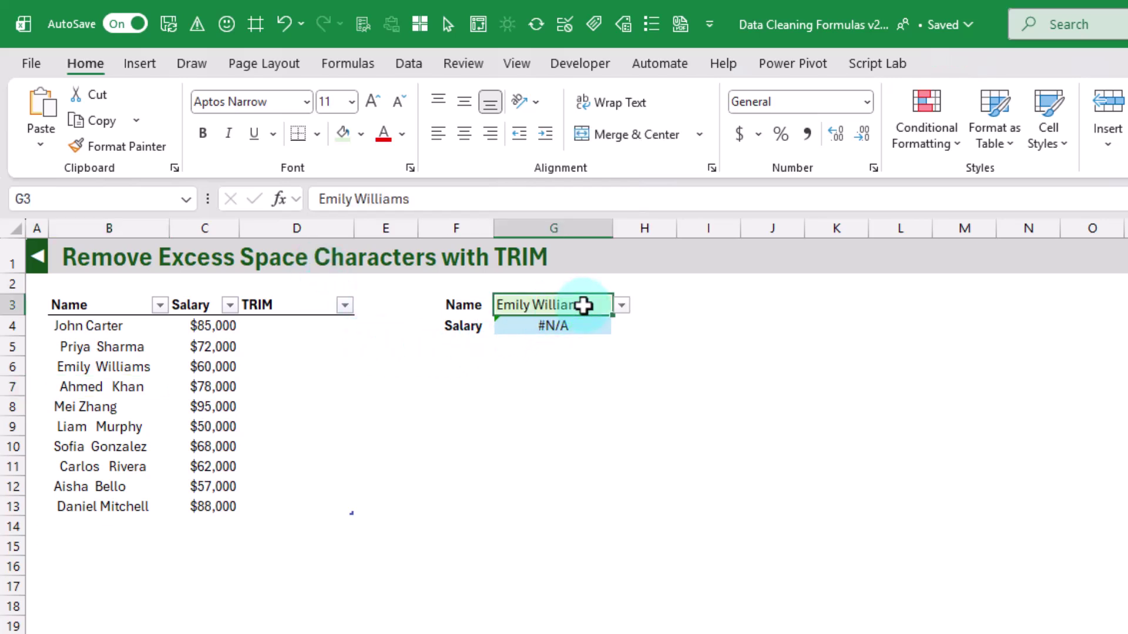
pyautogui.click(557, 324)
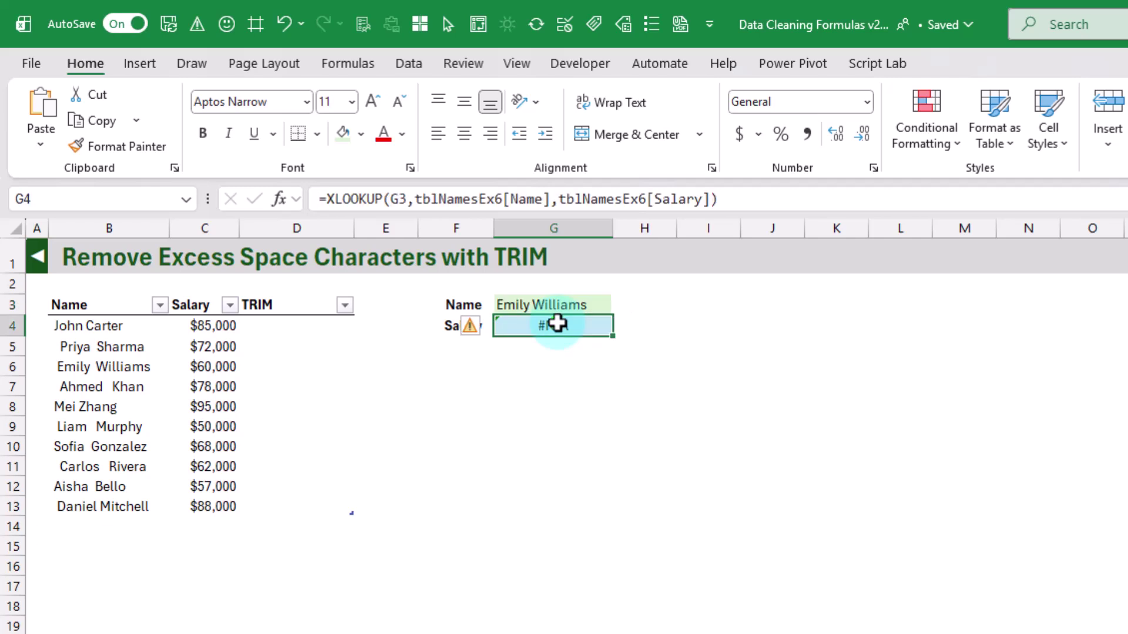
pyautogui.click(606, 198)
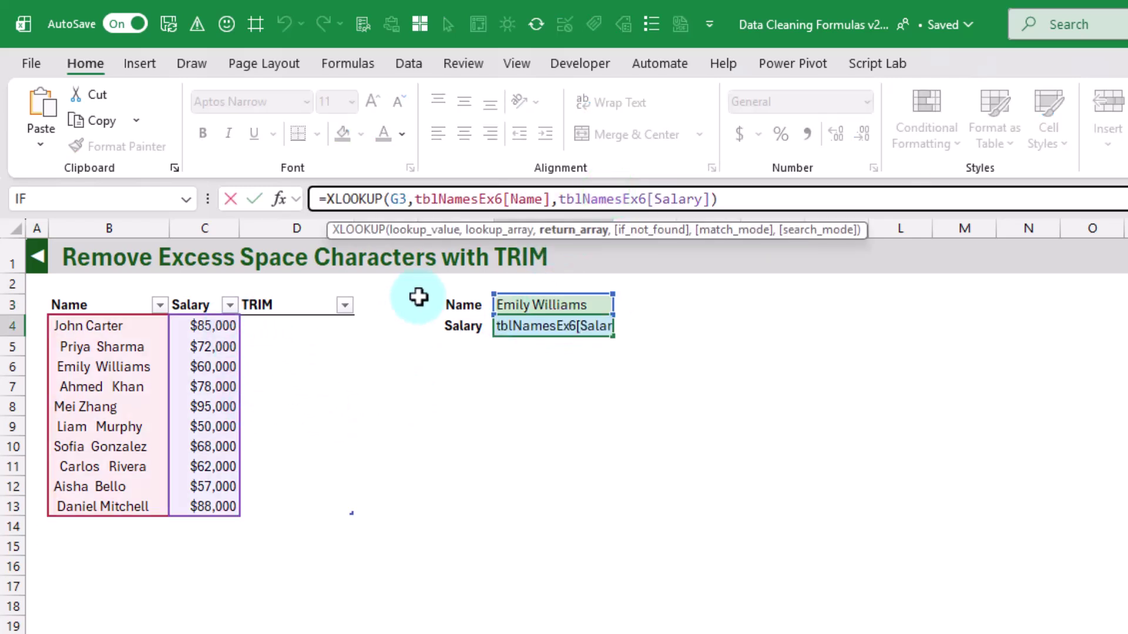
pyautogui.press('Return')
pyautogui.click(544, 304)
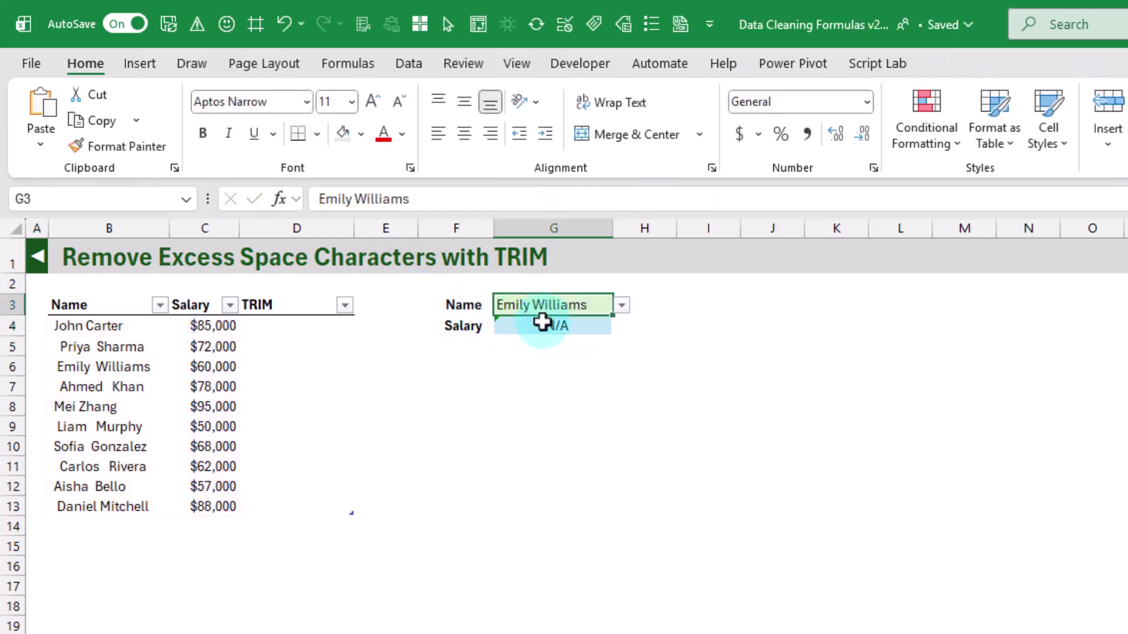
pyautogui.click(541, 324)
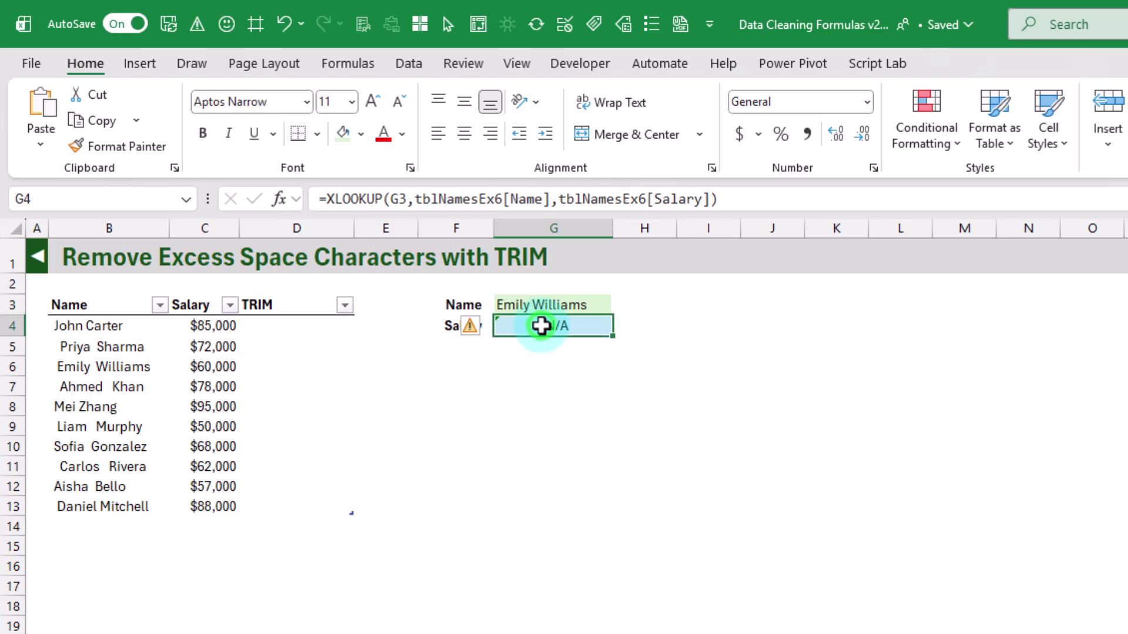
pyautogui.click(280, 329)
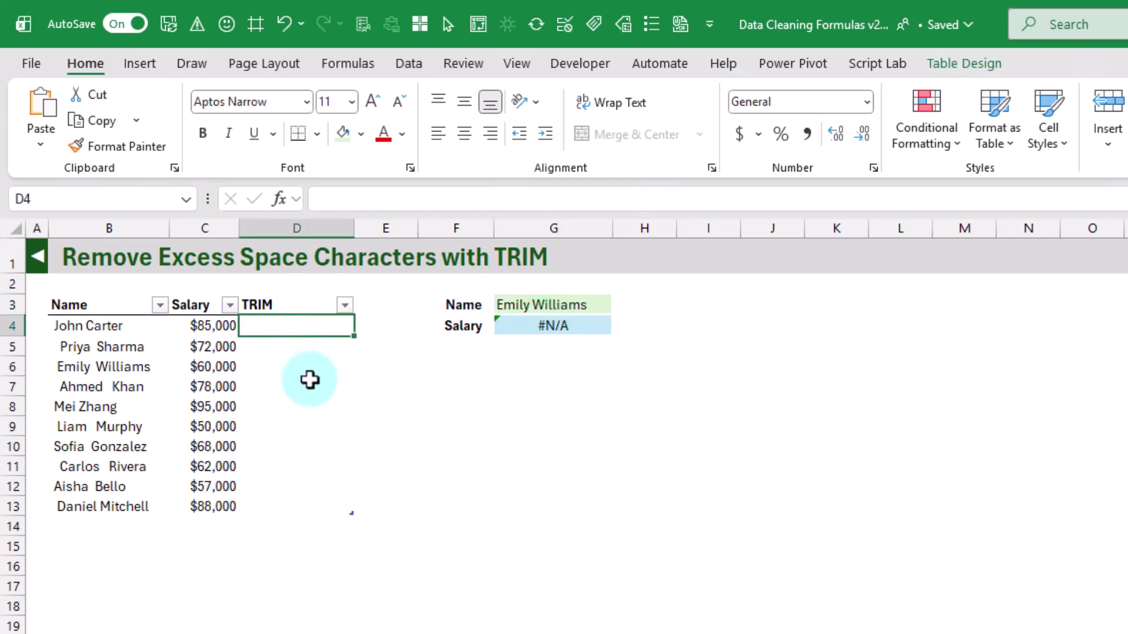
pyautogui.write('=trim')
pyautogui.press('Tab')
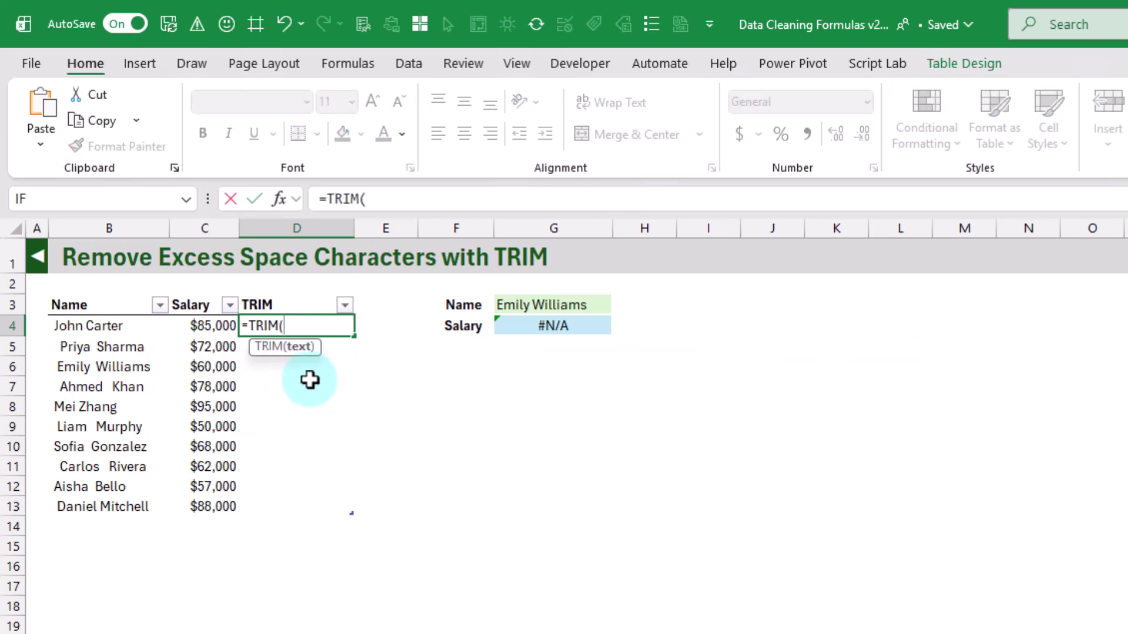
pyautogui.press('Left')
pyautogui.press('Left')
pyautogui.write(')')
pyautogui.press('Return')
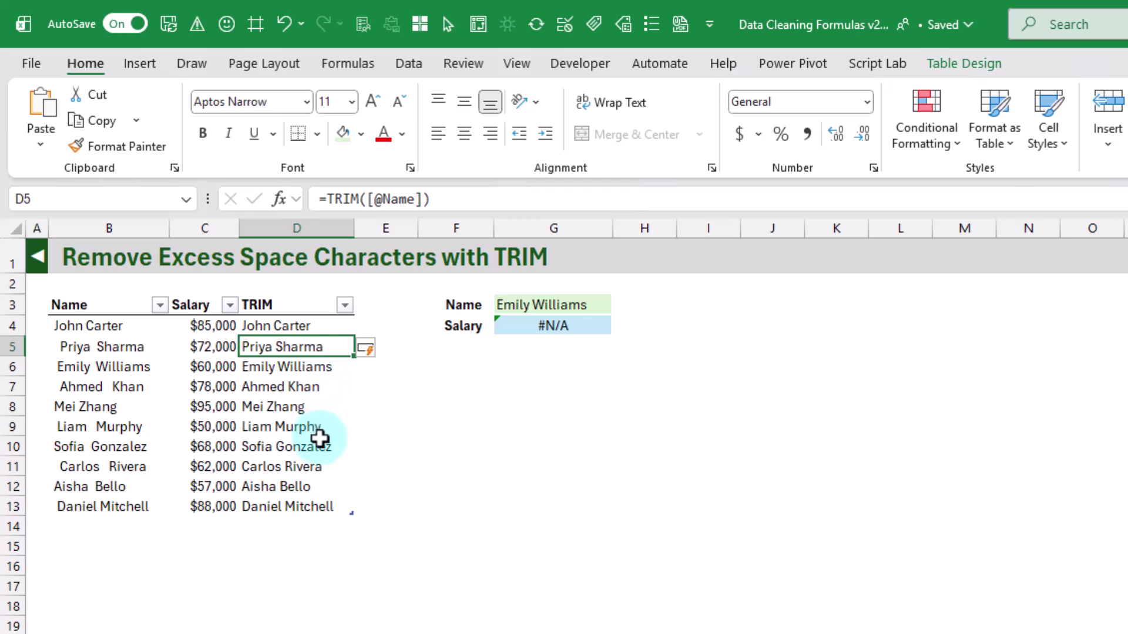
# - Change the lookup array of the XLOOKUP in G4 to tblNamesEx6[TRIM] and commit the formula
pyautogui.click(544, 325)
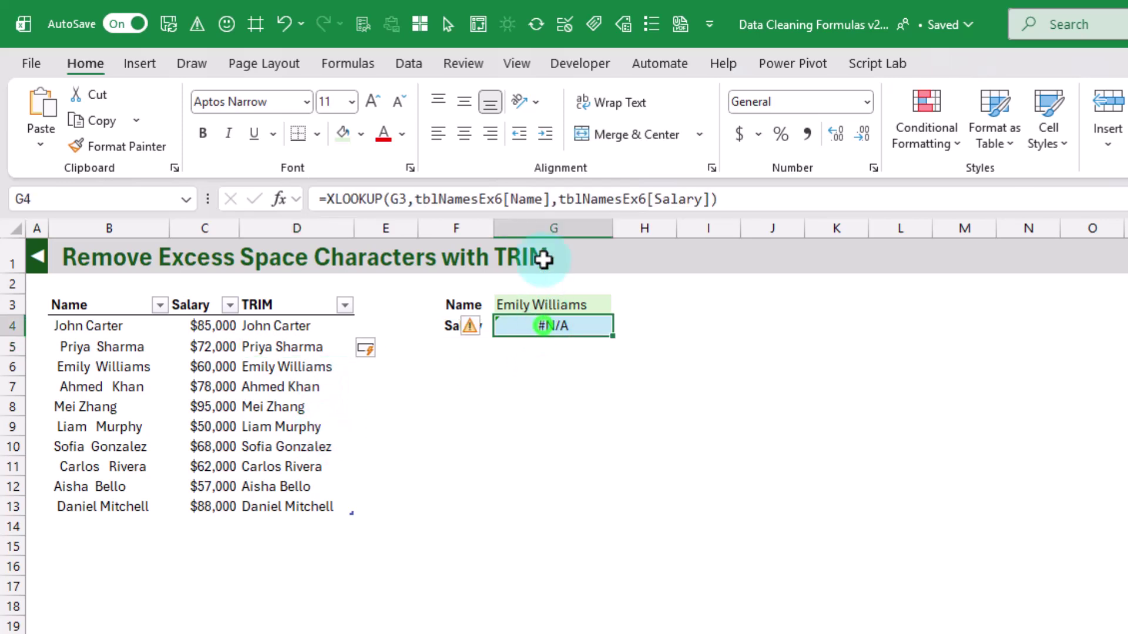
pyautogui.click(614, 201)
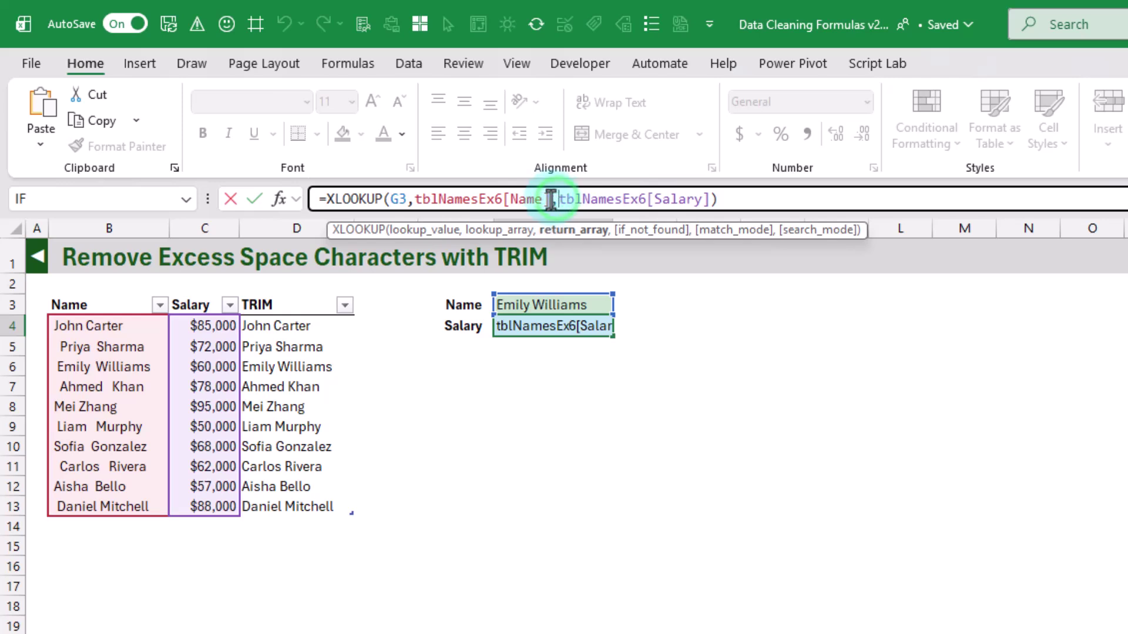
pyautogui.moveTo(550, 198); pyautogui.dragTo(416, 201)
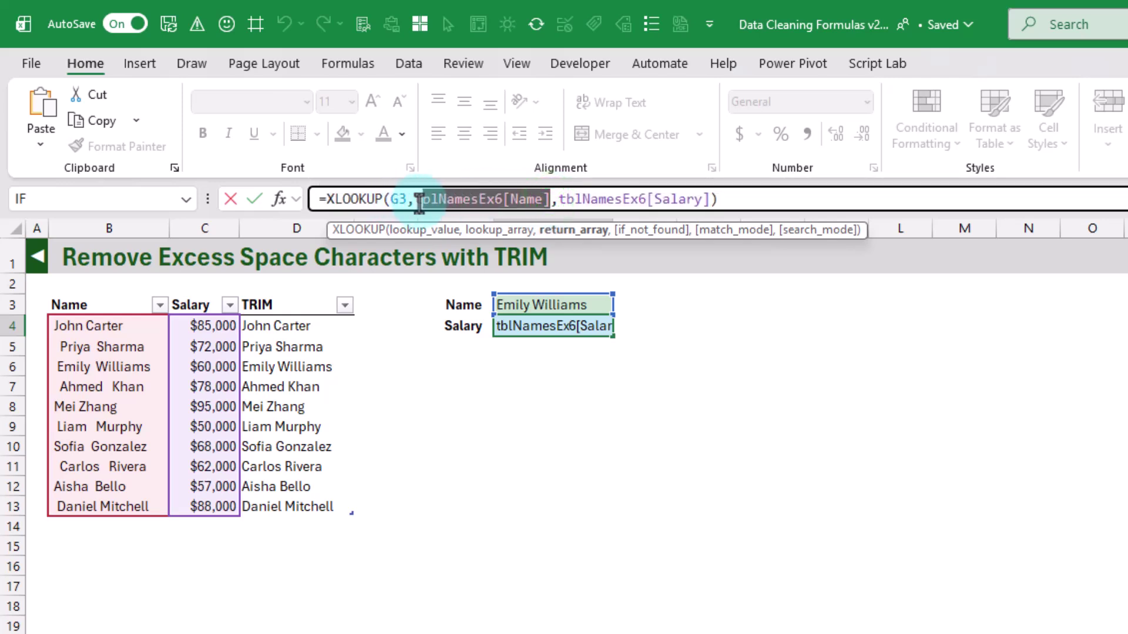
pyautogui.click(291, 297)
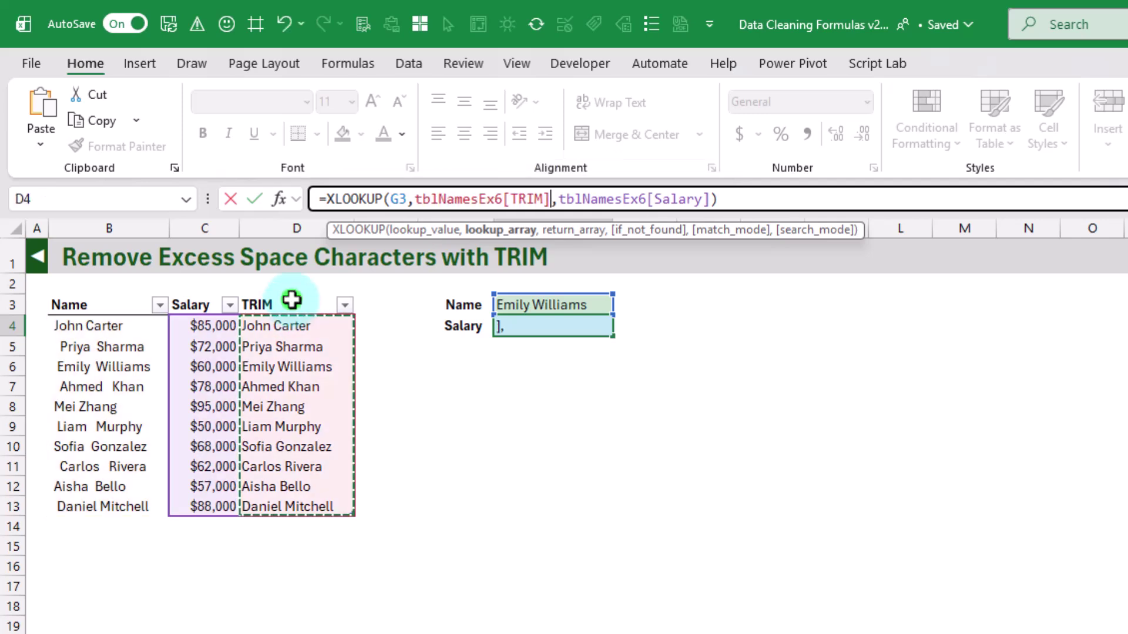
pyautogui.click(254, 199)
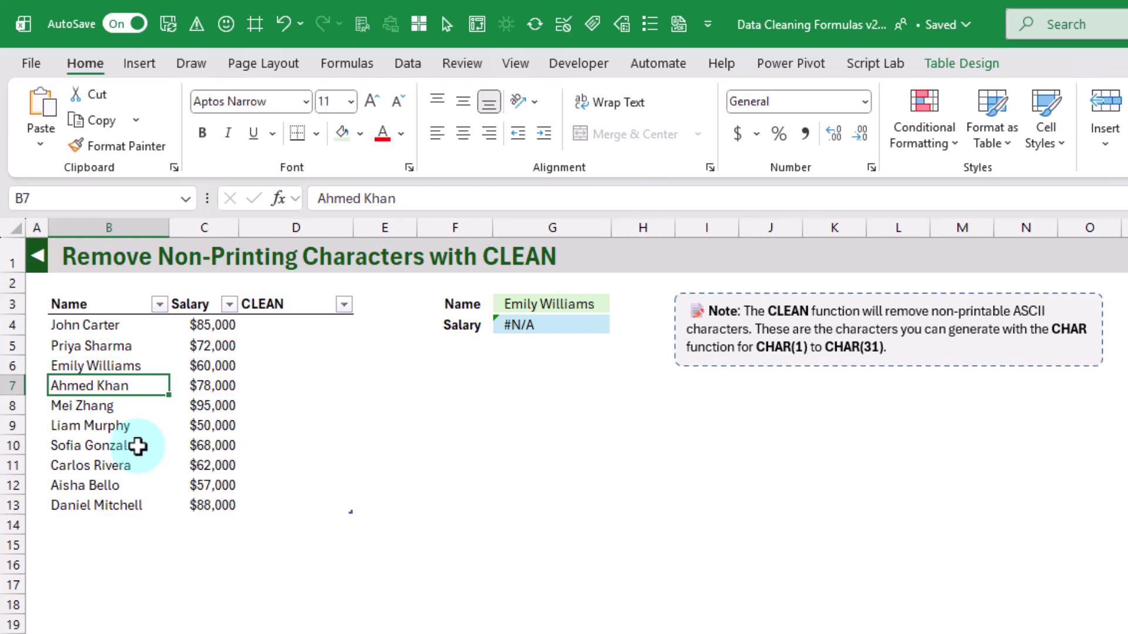
pyautogui.click(557, 320)
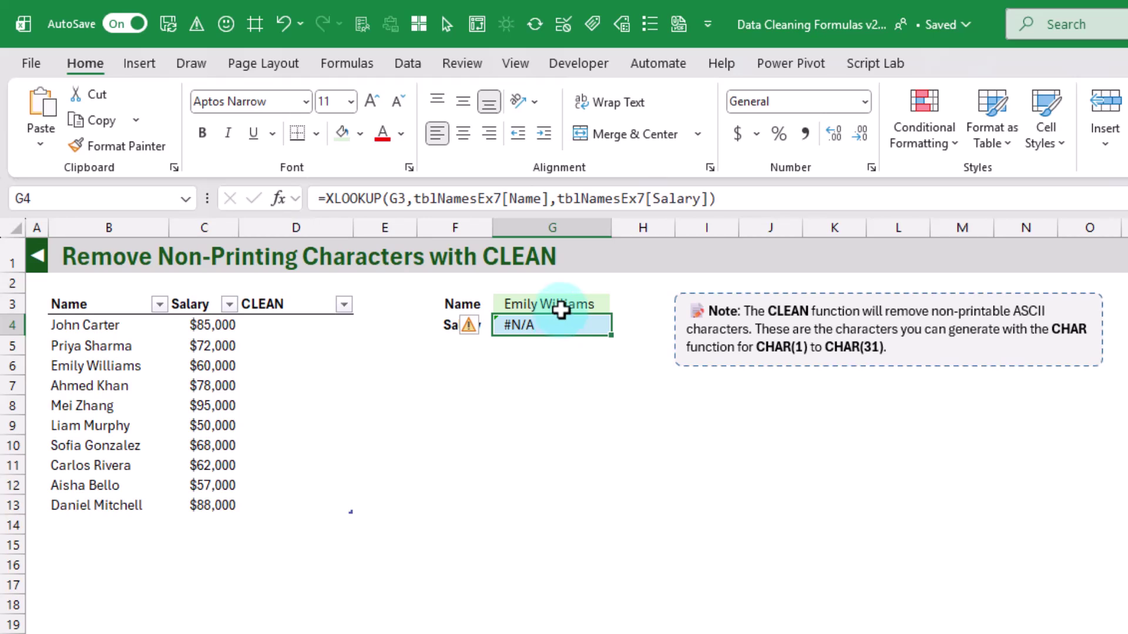
pyautogui.click(562, 306)
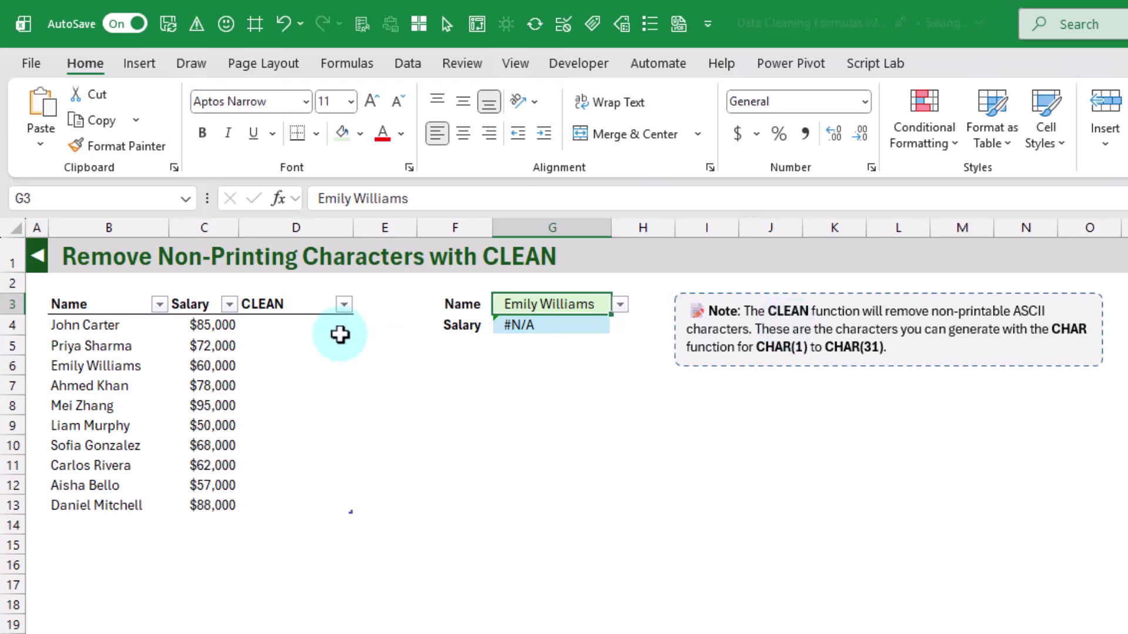
pyautogui.click(310, 330)
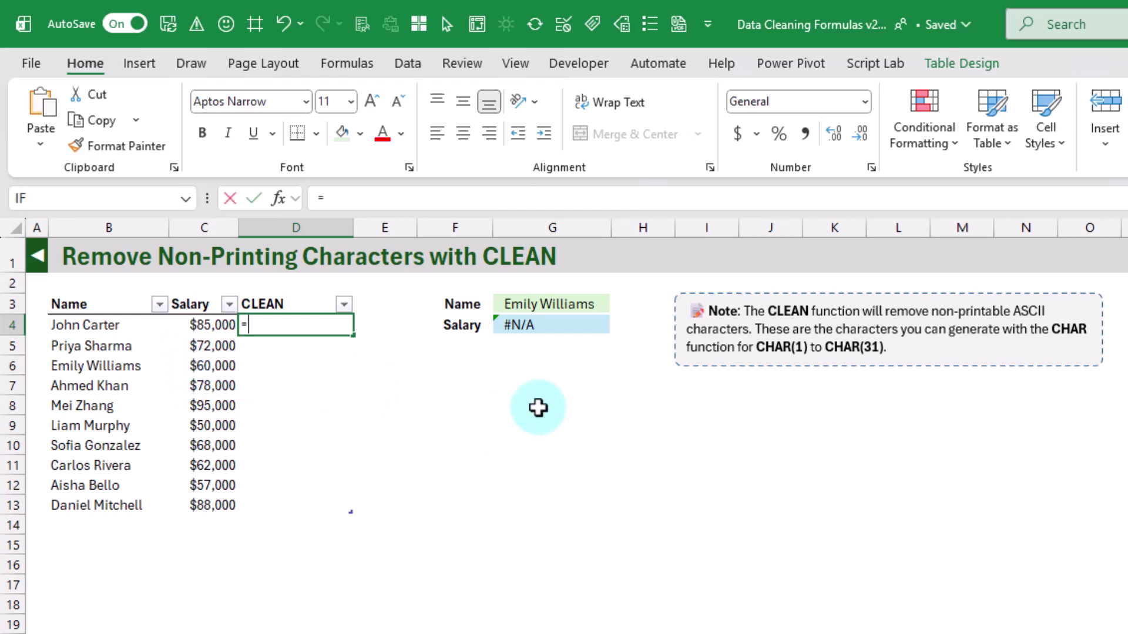
pyautogui.write('lea')
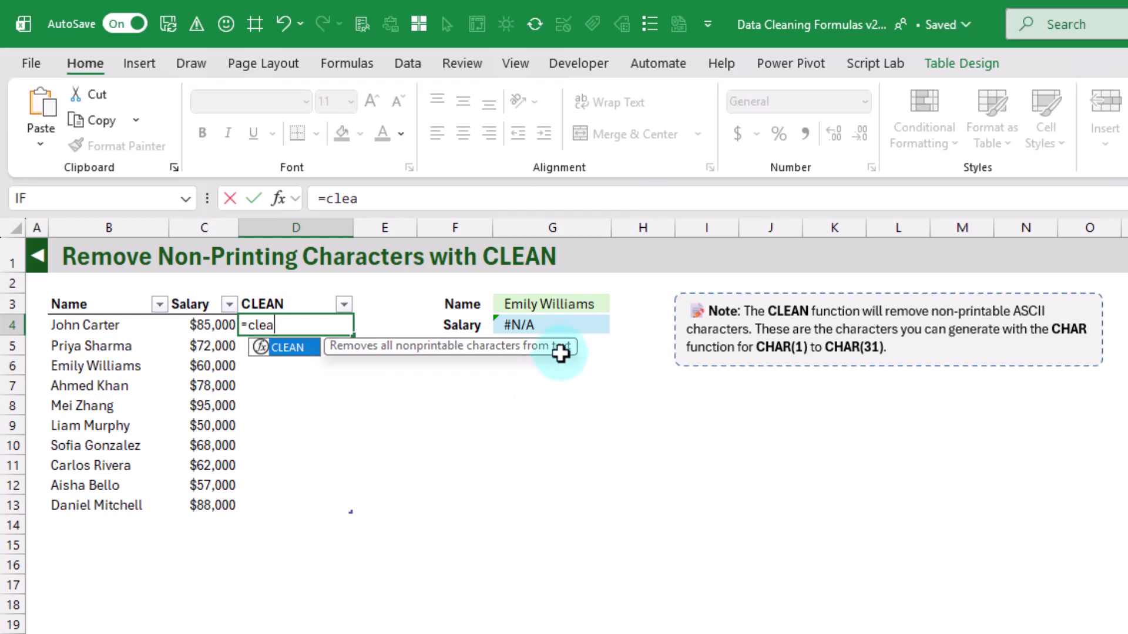
pyautogui.press('Tab')
pyautogui.click(118, 325)
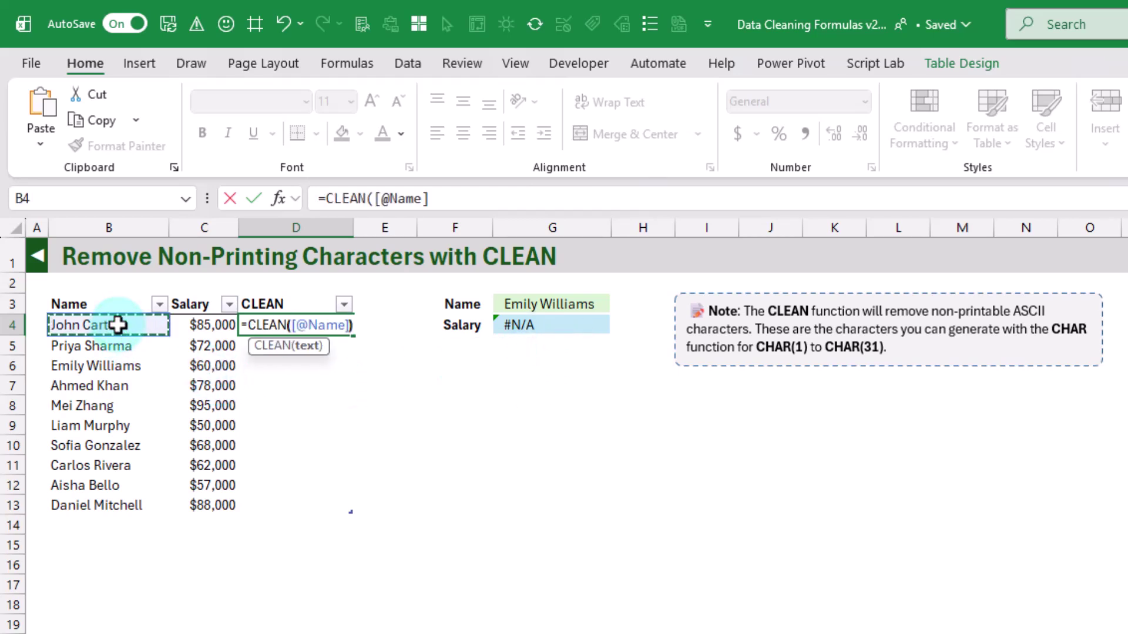
pyautogui.press('Return')
pyautogui.press('Up')
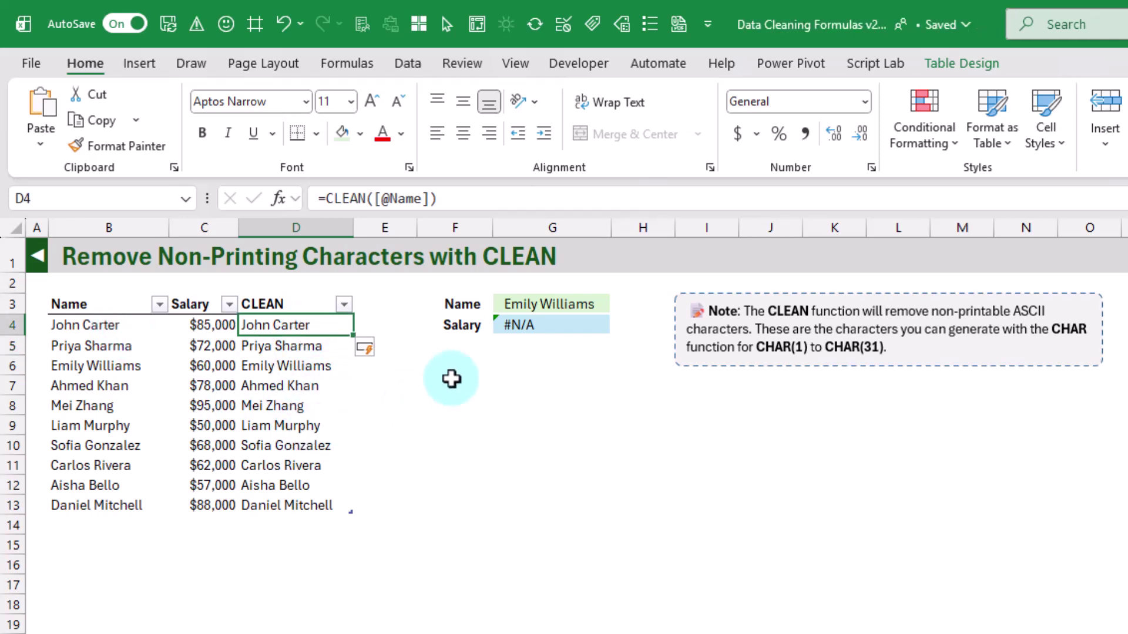
# - Change the lookup array of the XLOOKUP in G4 to tblNamesEx7[CLEAN] and commit the formula
pyautogui.click(510, 324)
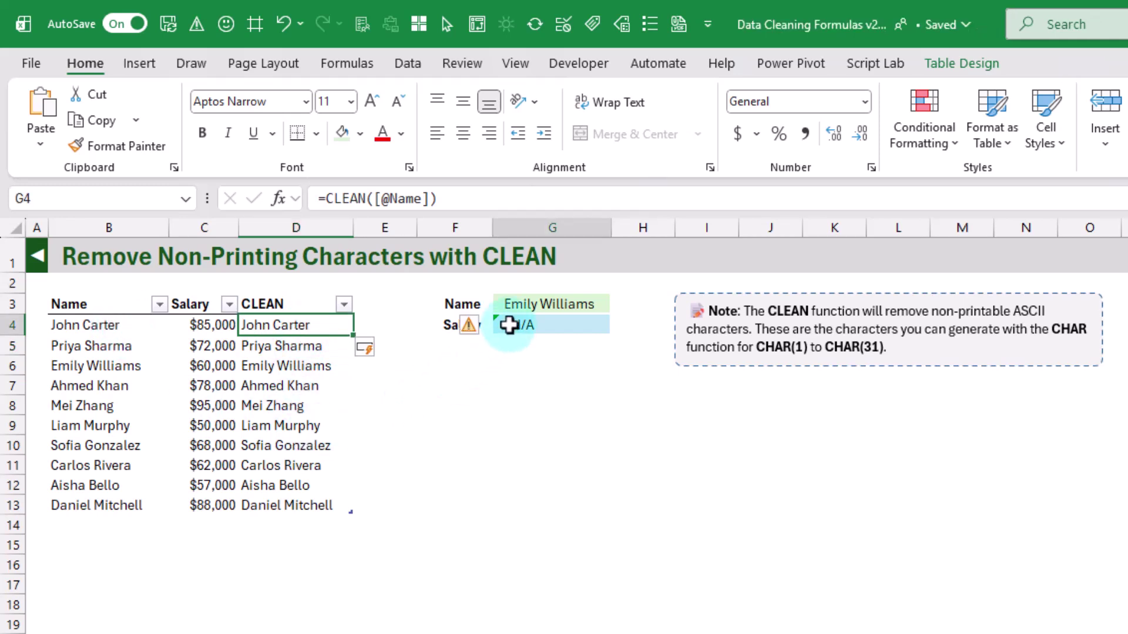
pyautogui.click(740, 199)
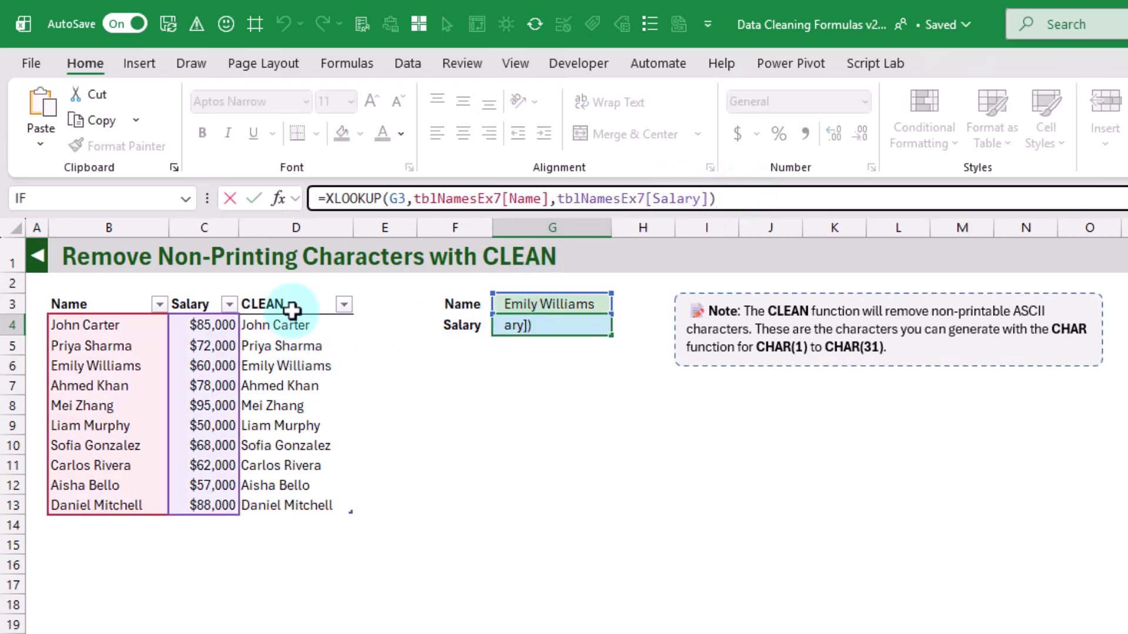
pyautogui.moveTo(414, 198); pyautogui.dragTo(550, 199)
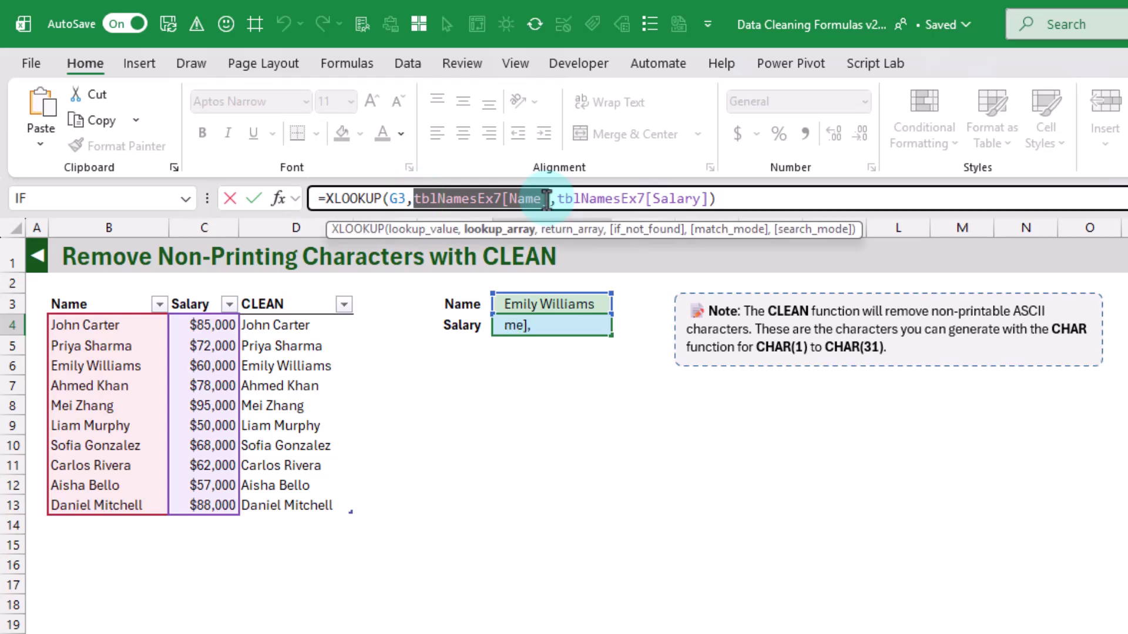
pyautogui.click(297, 295)
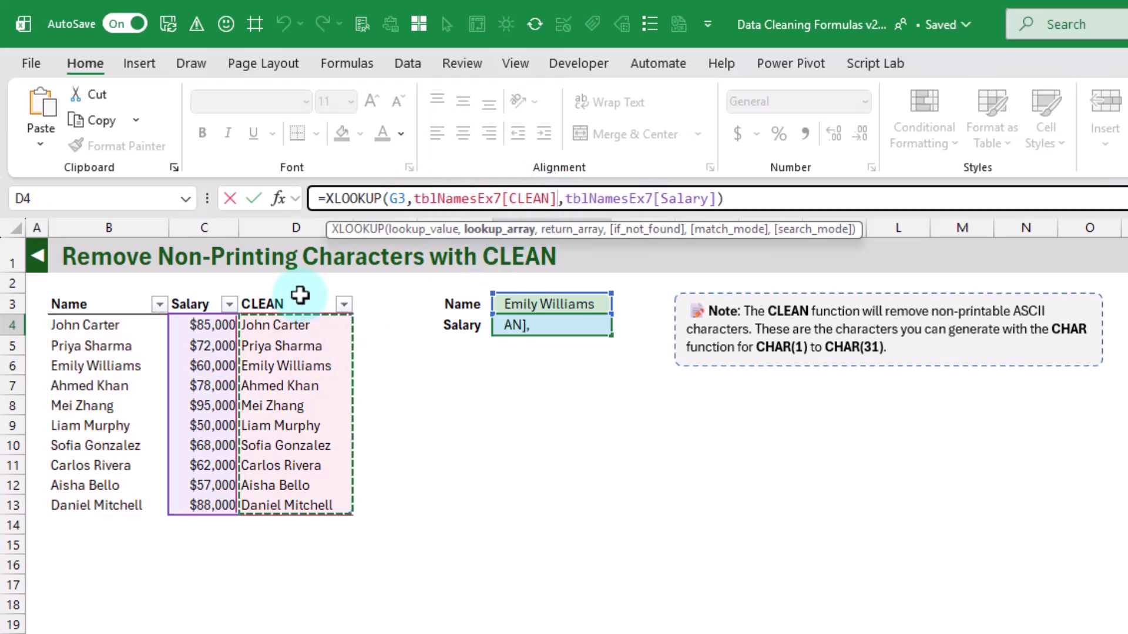
pyautogui.click(253, 199)
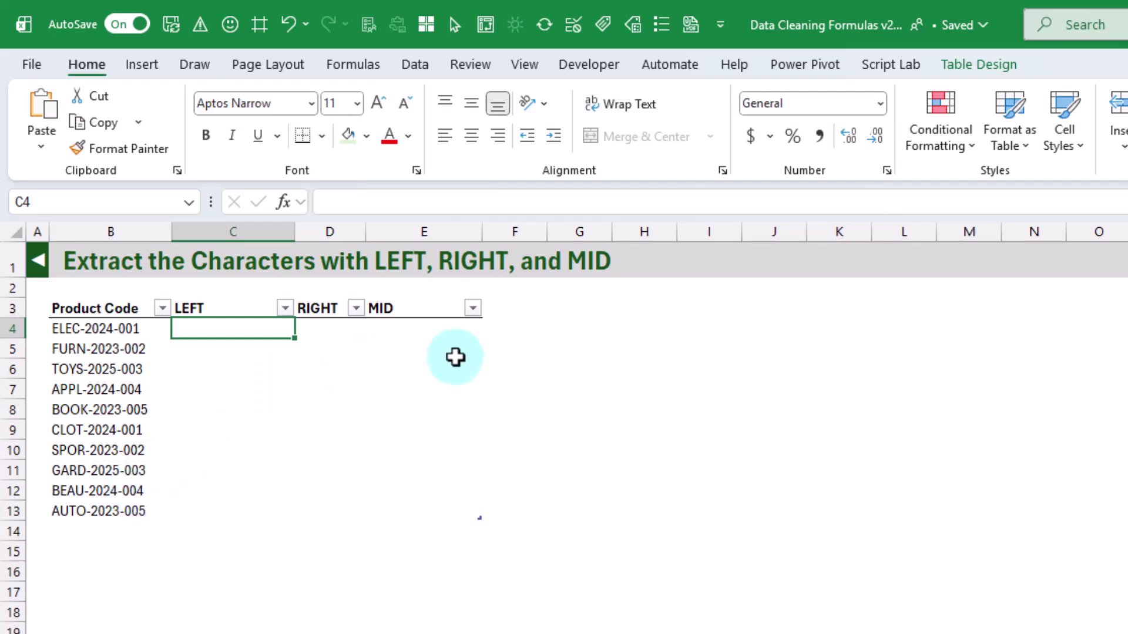
# - Enter =LEFT([@[Product Code]],4) in C4 to fill the LEFT column with the first four characters of each product code
pyautogui.write('=')
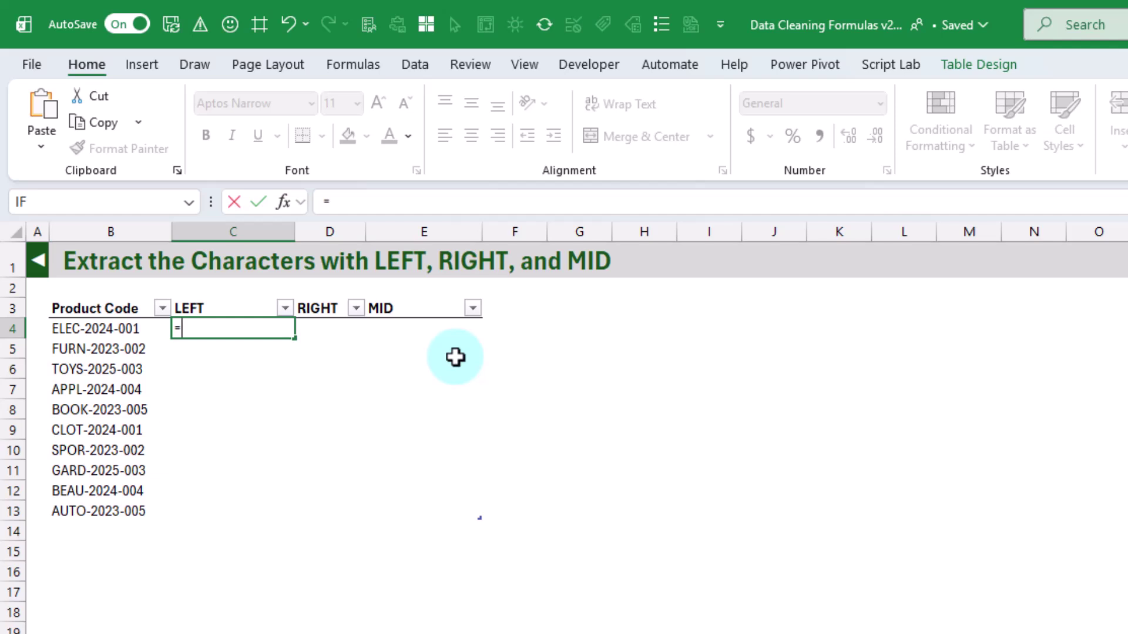
pyautogui.write('left')
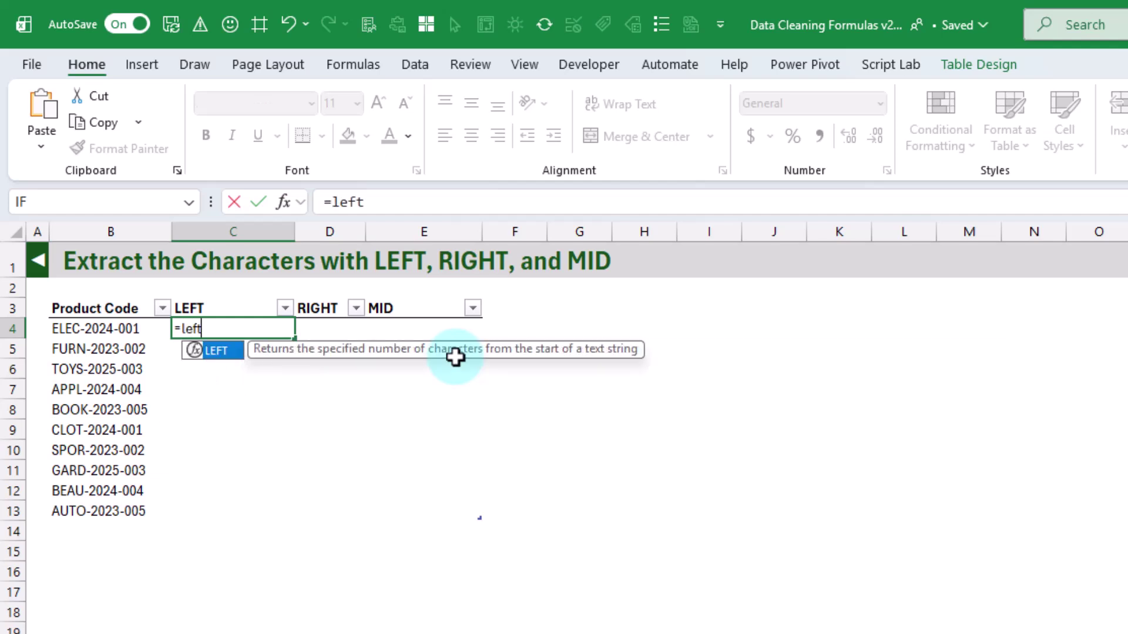
pyautogui.press('Tab')
pyautogui.click(97, 327)
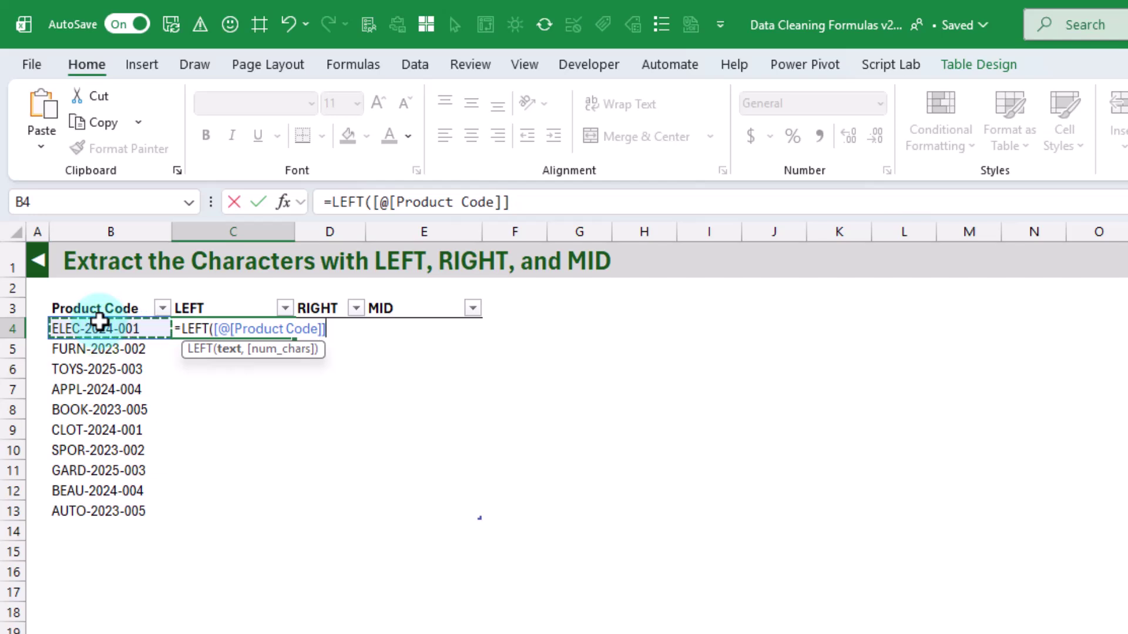
pyautogui.write(',')
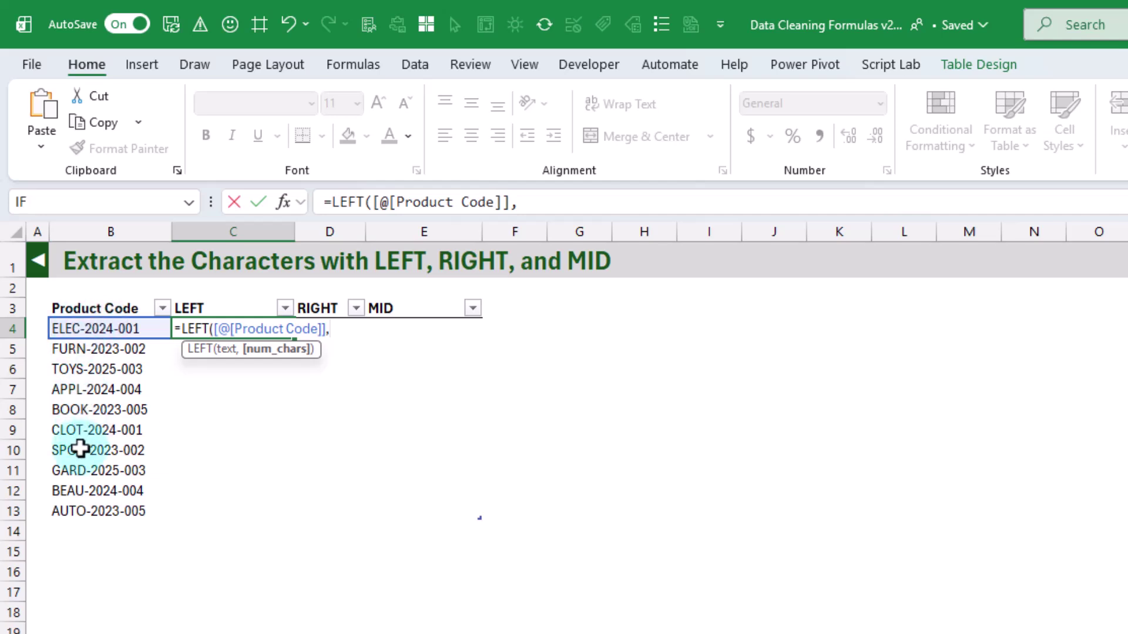
pyautogui.write('4)')
pyautogui.press('Return')
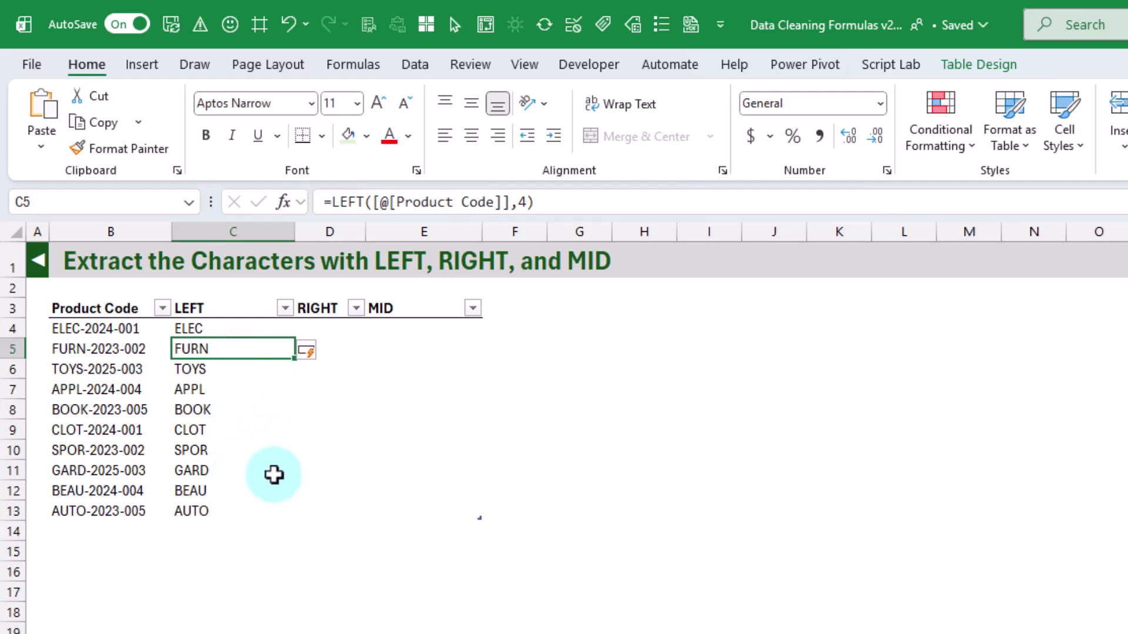
# - Enter =RIGHT([@[Product Code]],3) in D4 to fill the RIGHT column with the last three characters of each product code
pyautogui.click(344, 328)
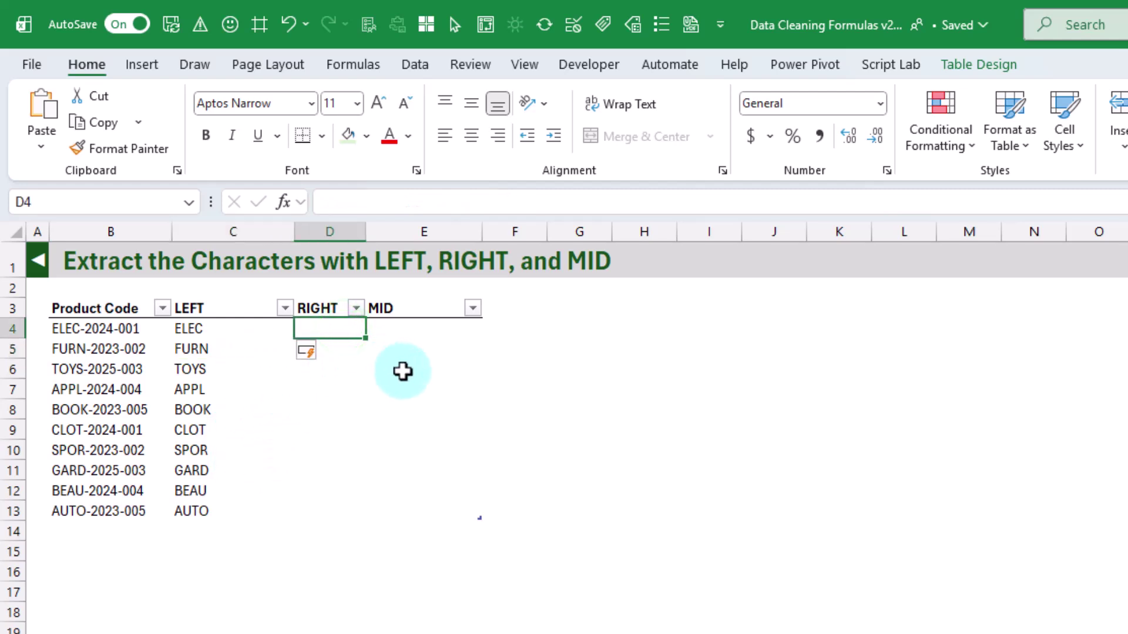
pyautogui.write('=')
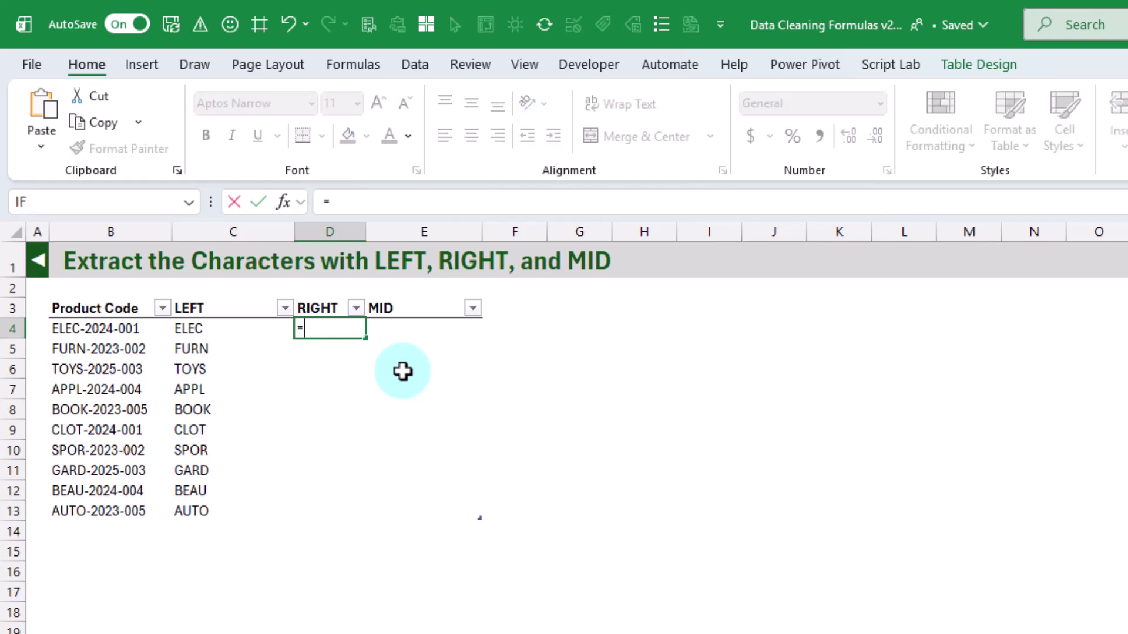
pyautogui.write('rig')
pyautogui.press('Tab')
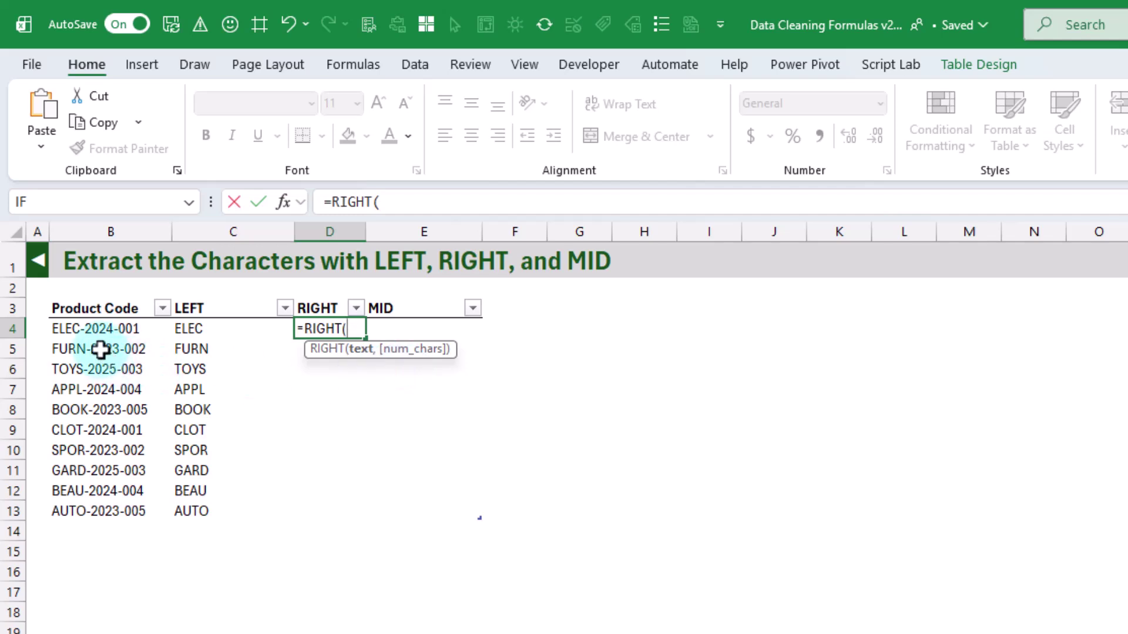
pyautogui.click(97, 328)
pyautogui.write(',')
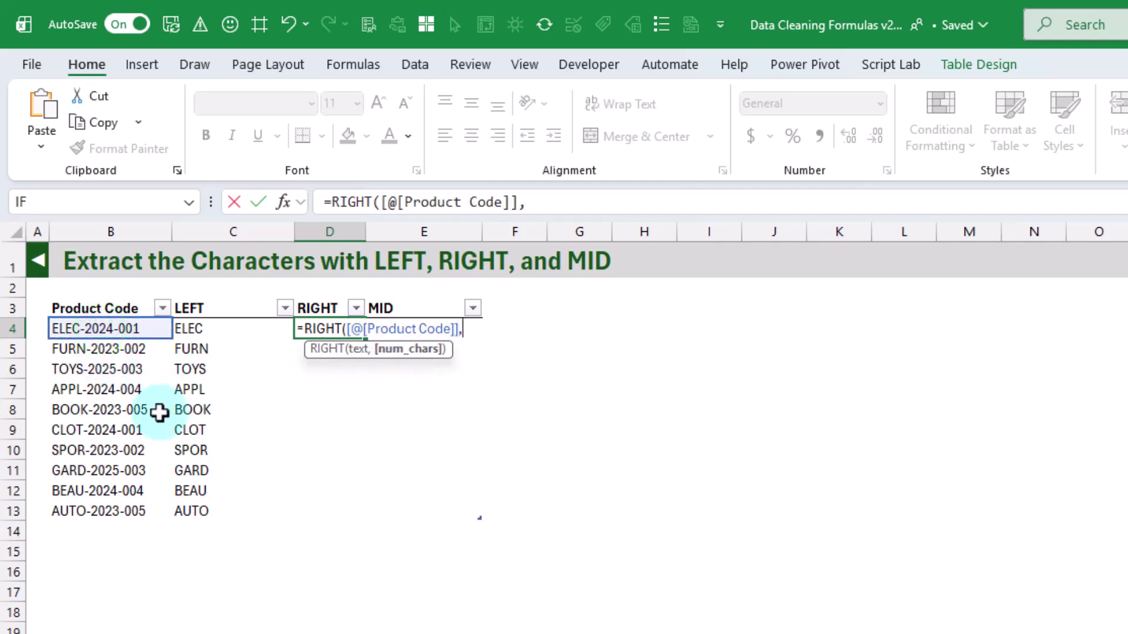
pyautogui.write('3)')
pyautogui.press('Return')
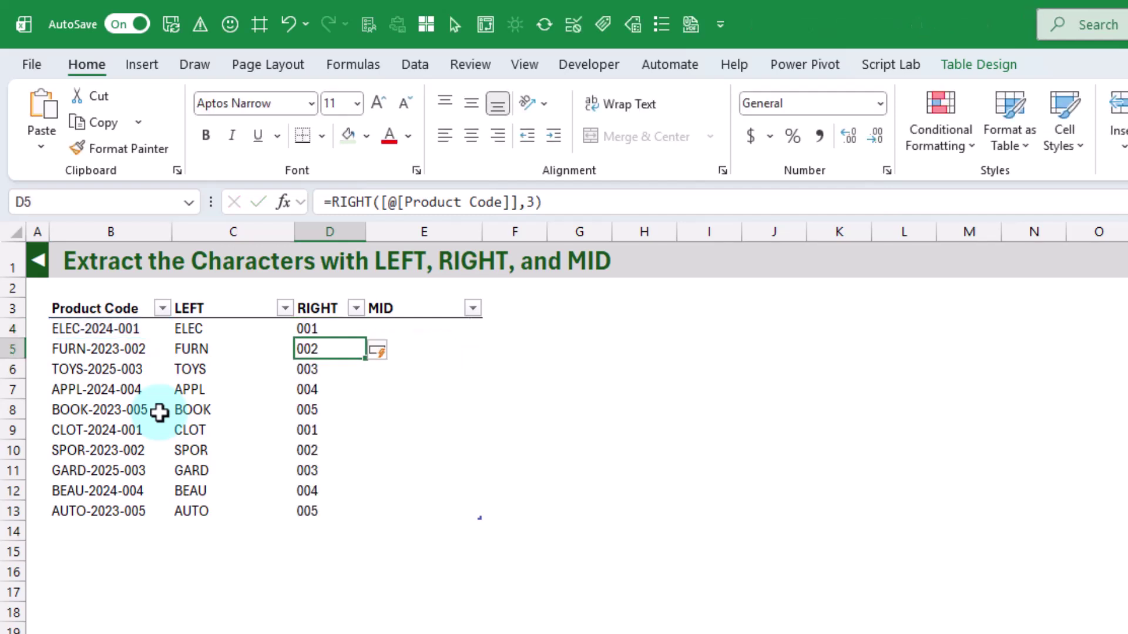
pyautogui.press('Up')
# - Enter =MID([@[Product Code]],6,4) in E4 to fill the MID column with the year part of each product code
pyautogui.click(386, 328)
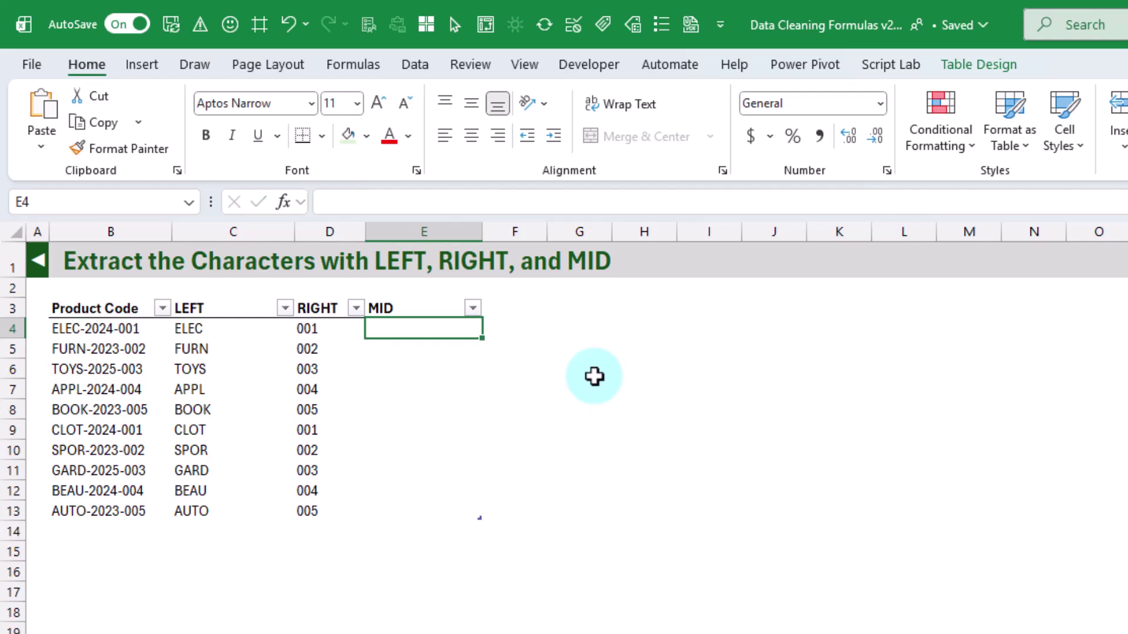
pyautogui.write('=mid')
pyautogui.press('Tab')
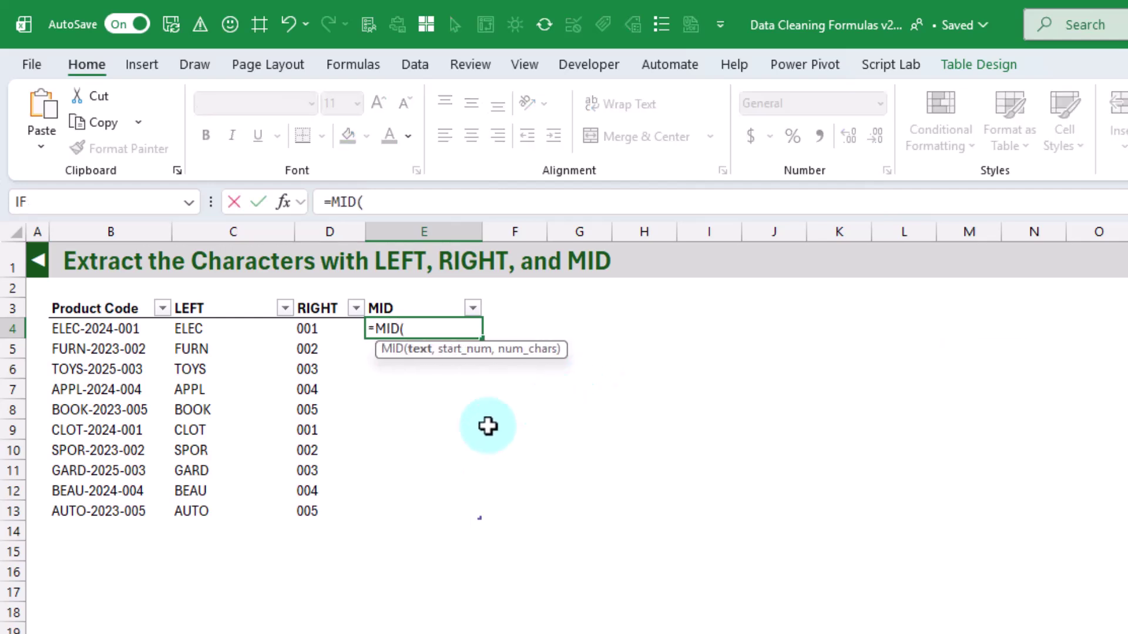
pyautogui.click(130, 330)
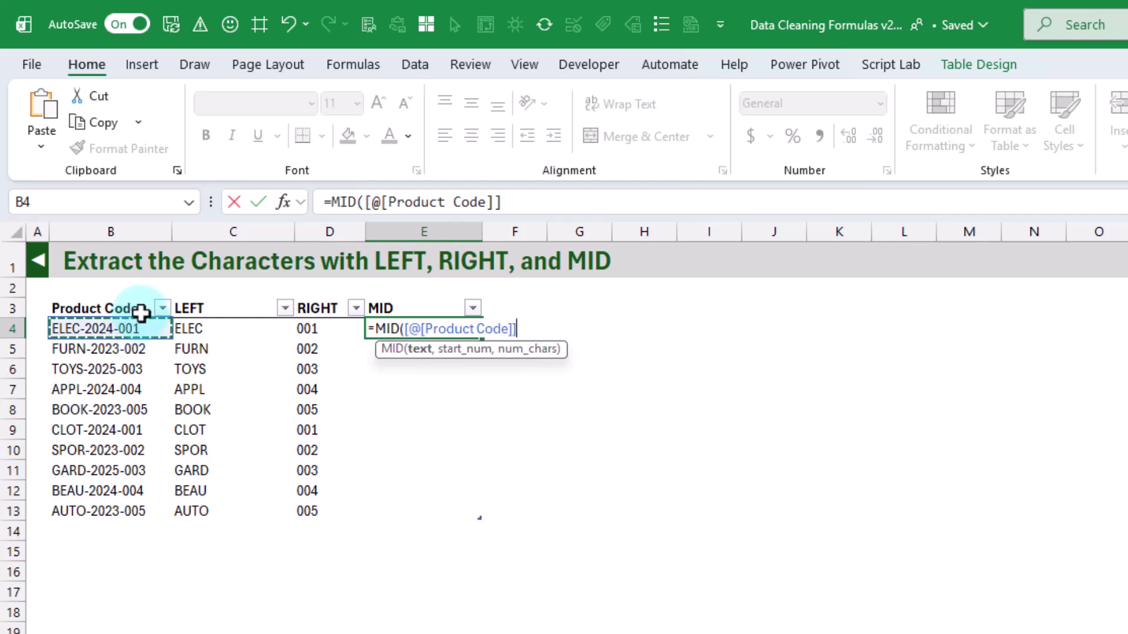
pyautogui.write(',')
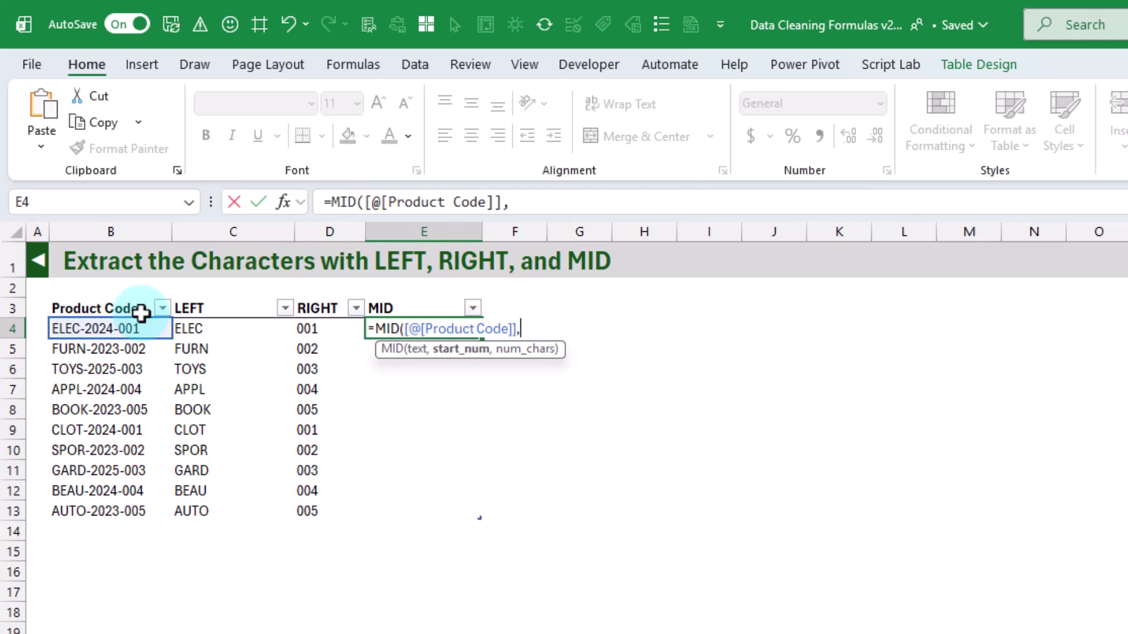
pyautogui.write('6,4')
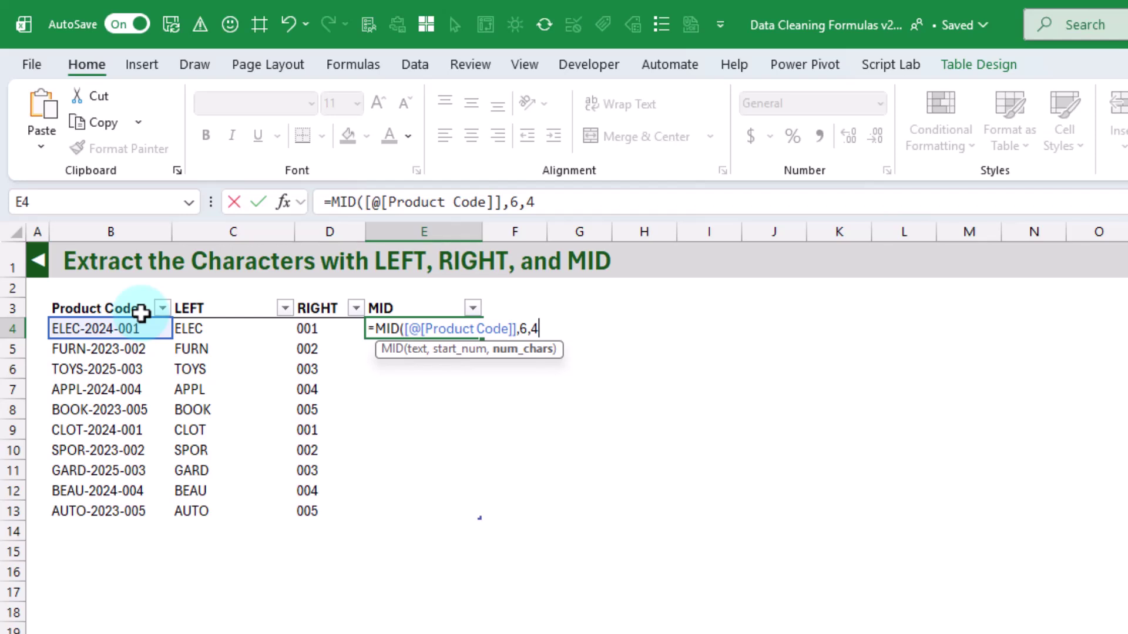
pyautogui.write(')')
pyautogui.press('Return')
pyautogui.press('Up')
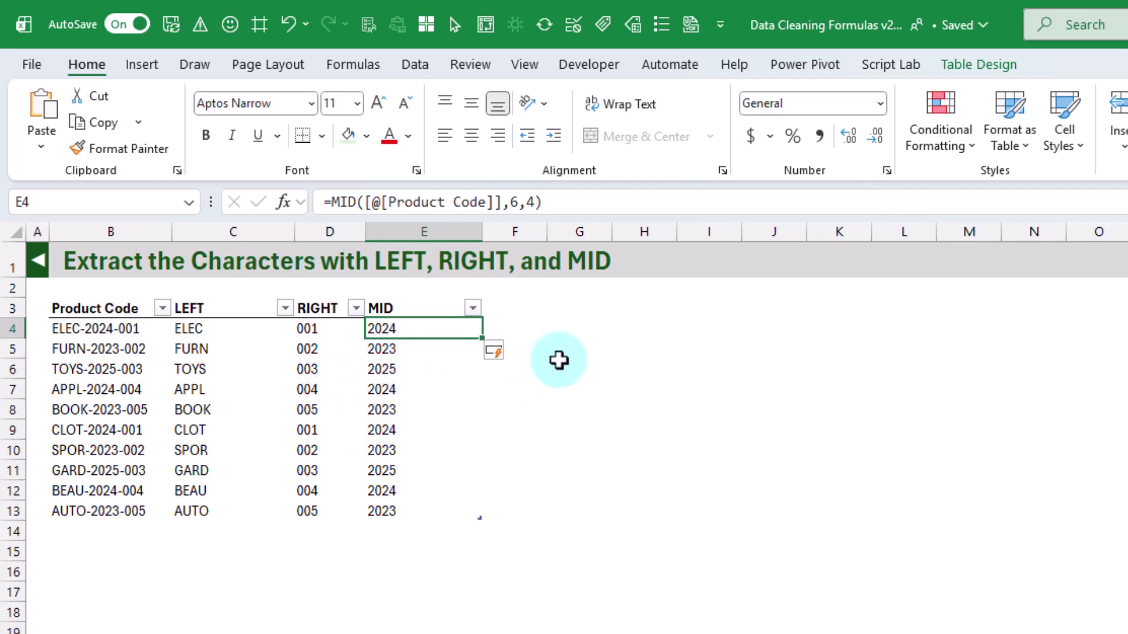
# - Enter =TEXTBEFORE([@[Product Code]],"-") in F4, beside the table, to extract the text before the first hyphen
pyautogui.click(576, 327)
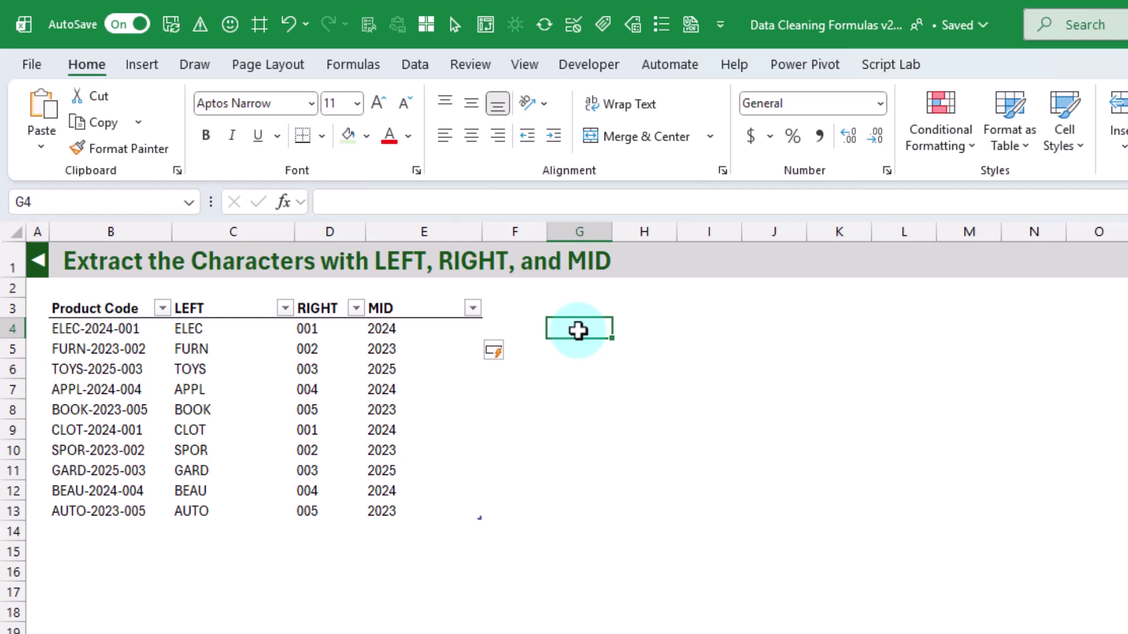
pyautogui.click(525, 330)
pyautogui.write('=tex')
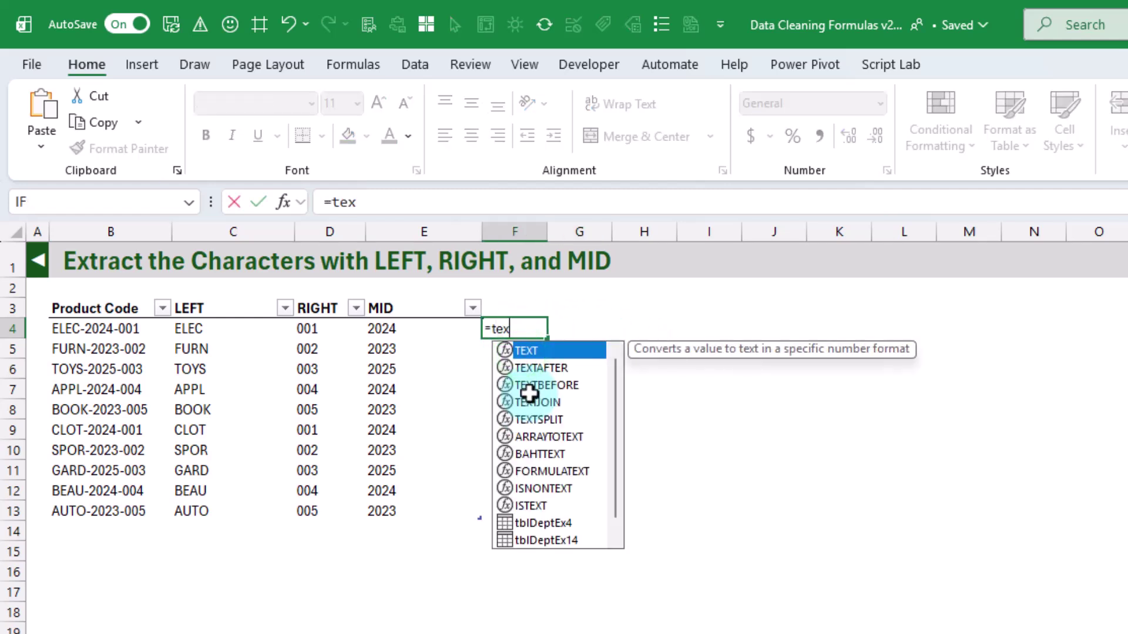
pyautogui.doubleClick(529, 388)
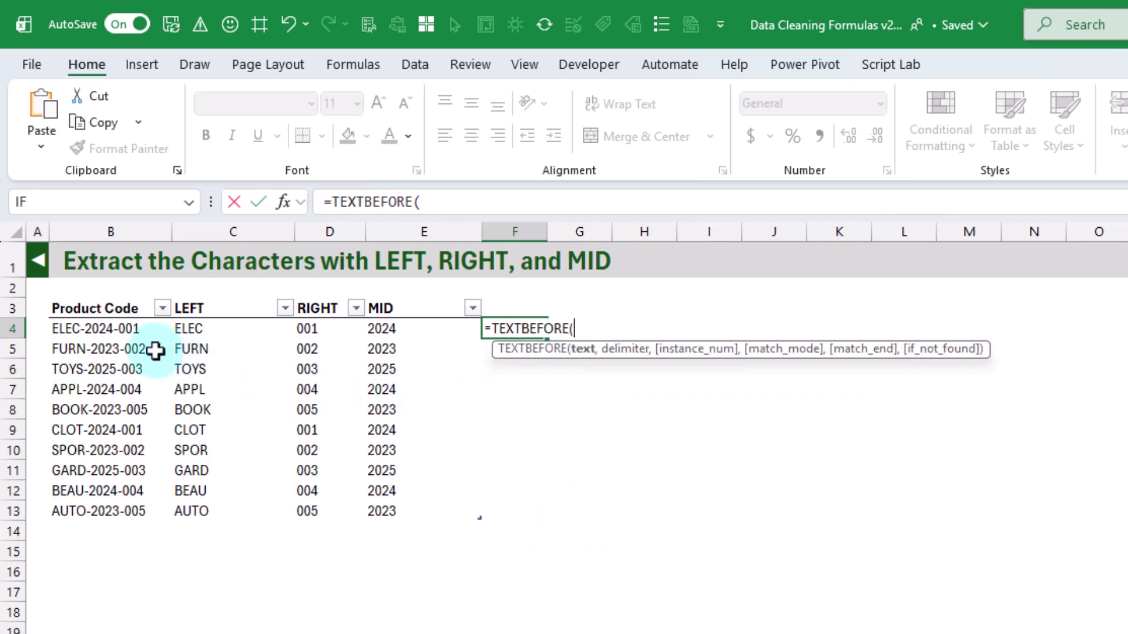
pyautogui.click(118, 329)
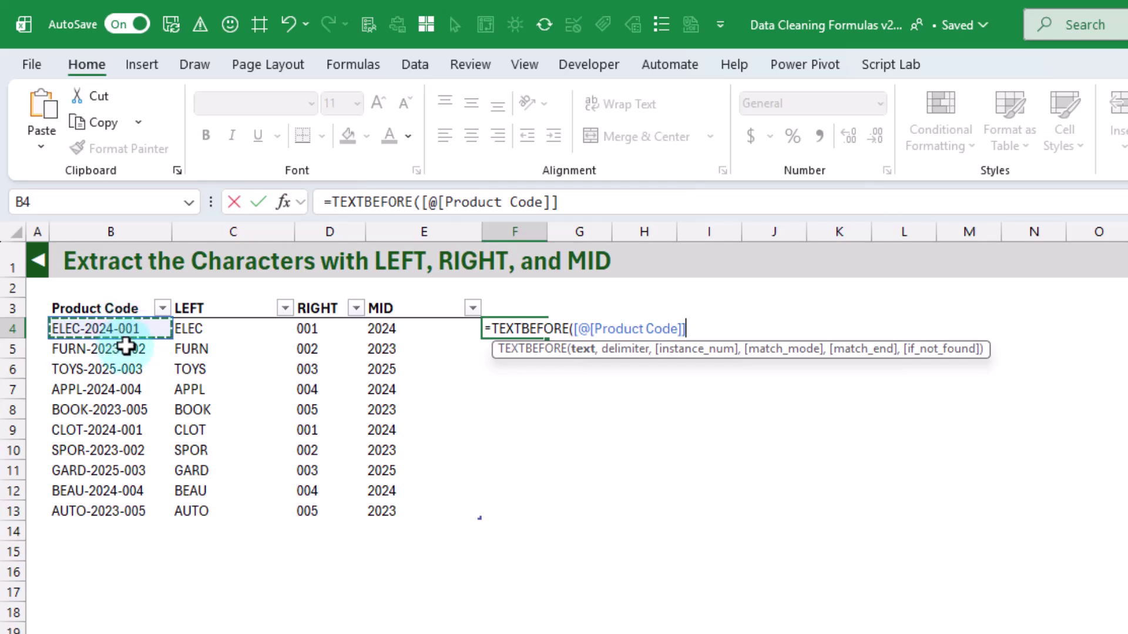
pyautogui.write(',"')
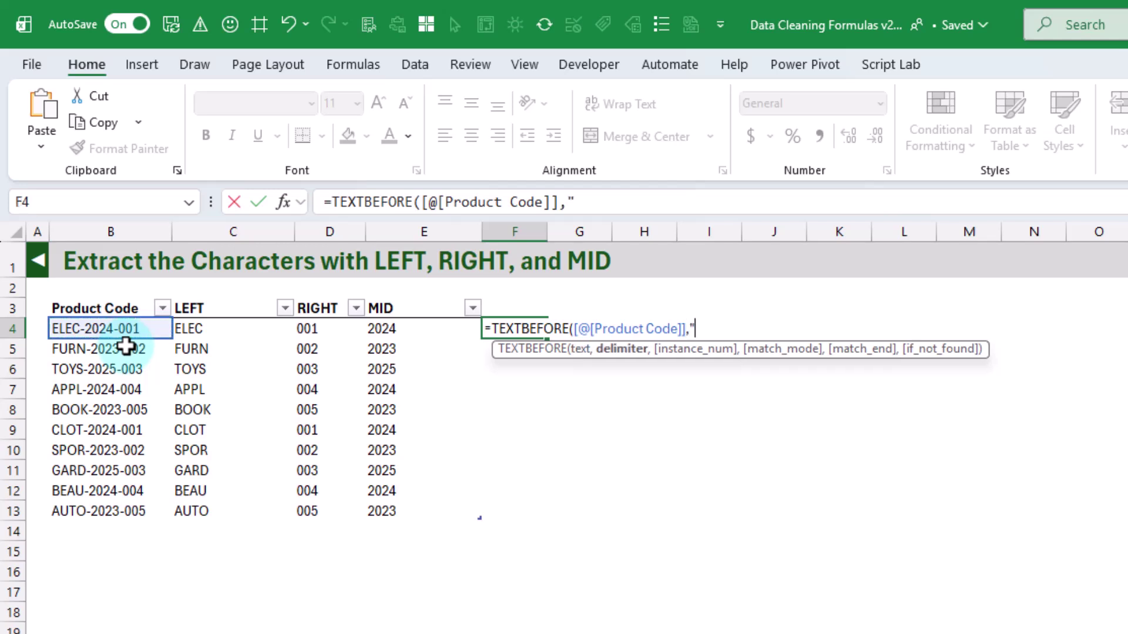
pyautogui.write('-"')
pyautogui.press('Return')
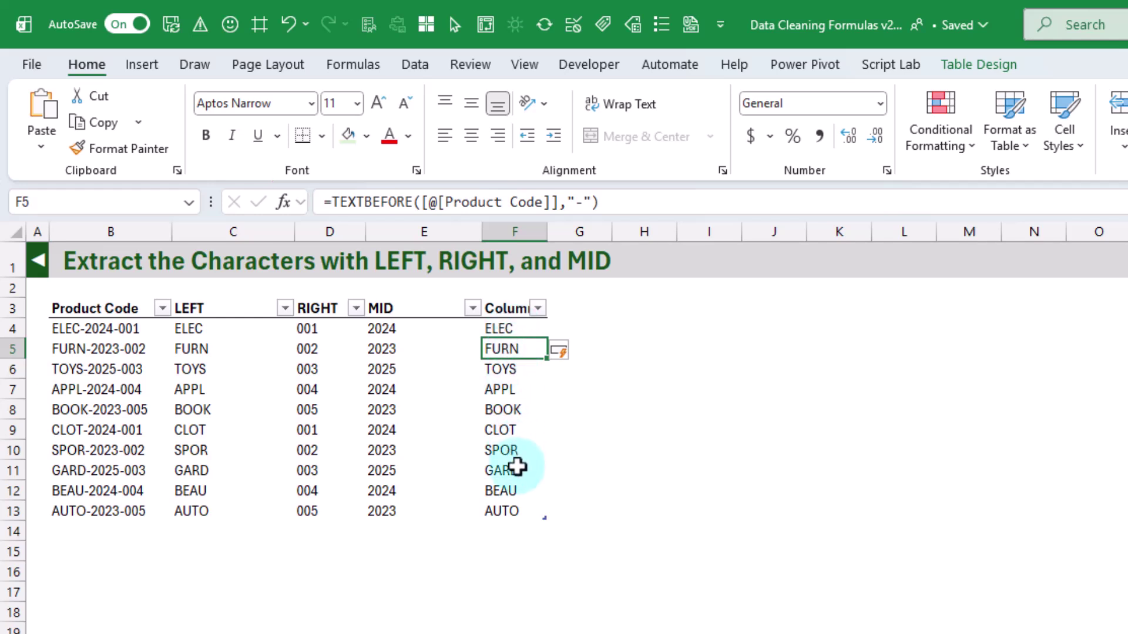
# - Enter =TEXTAFTER([@[Product Code]],"-",2) in G4 to extract the text after the second hyphen of each product code
pyautogui.click(584, 326)
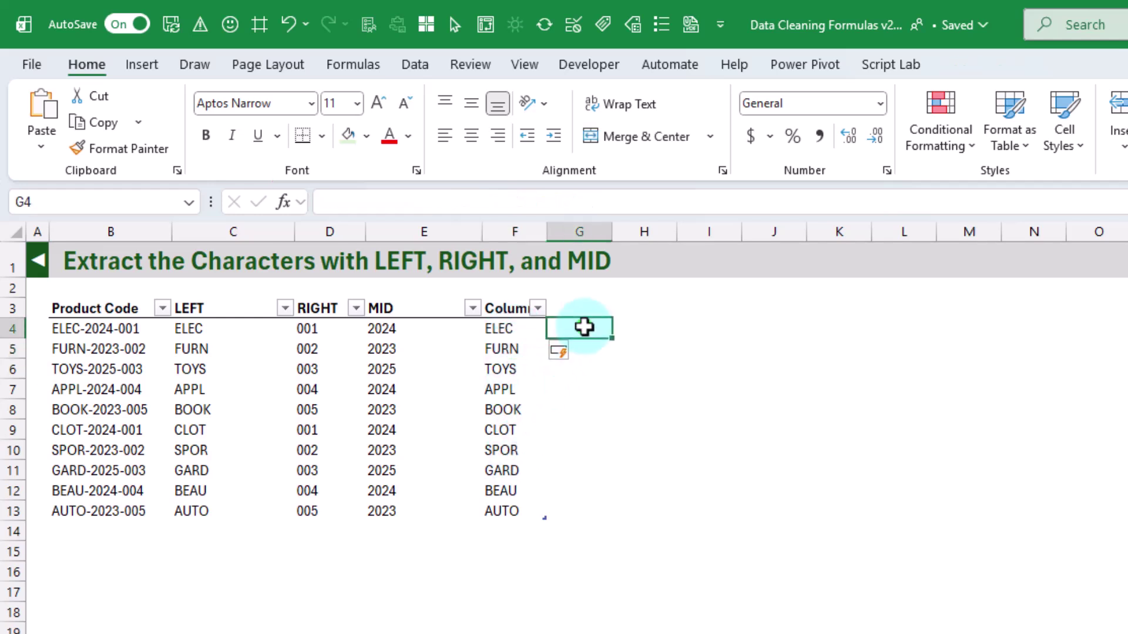
pyautogui.write('=tex')
pyautogui.press('Down')
pyautogui.press('Tab')
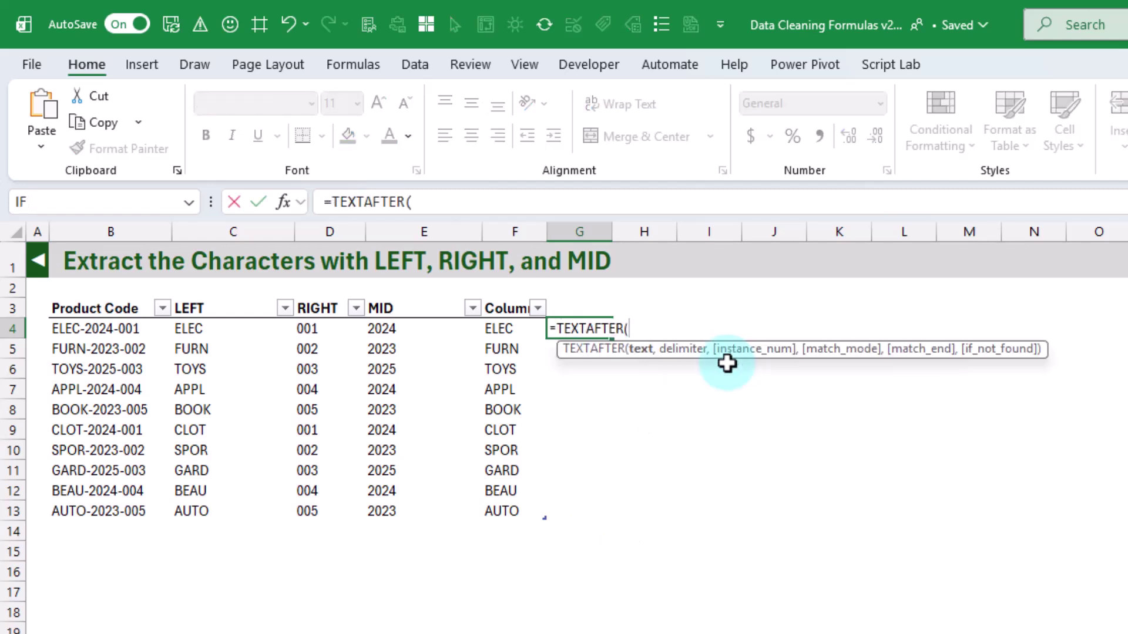
pyautogui.click(113, 329)
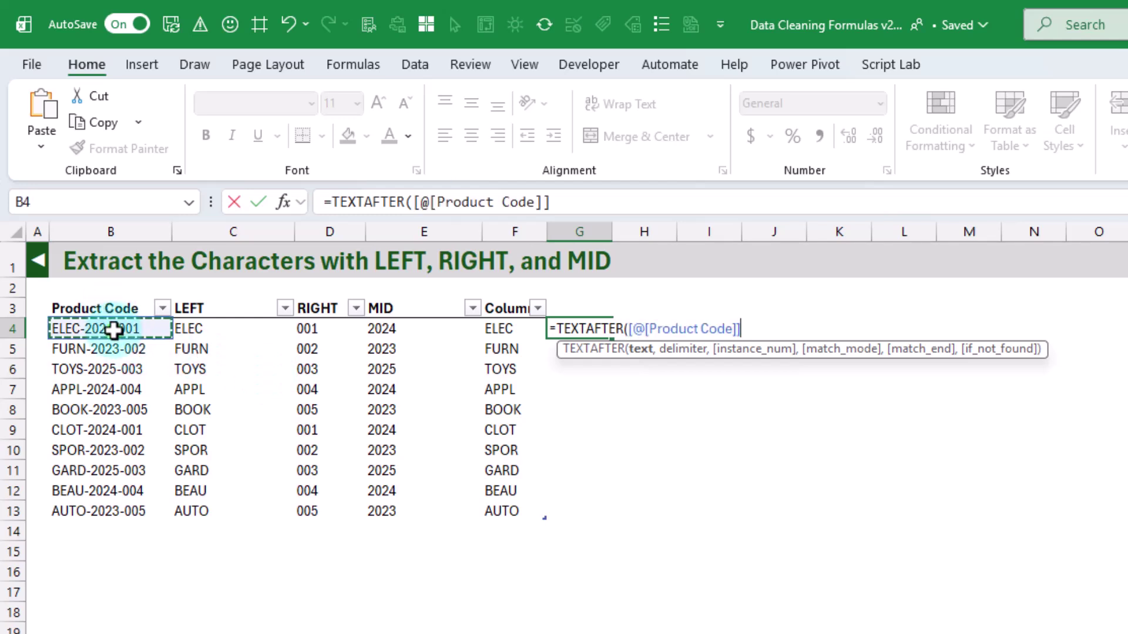
pyautogui.write(',"-"')
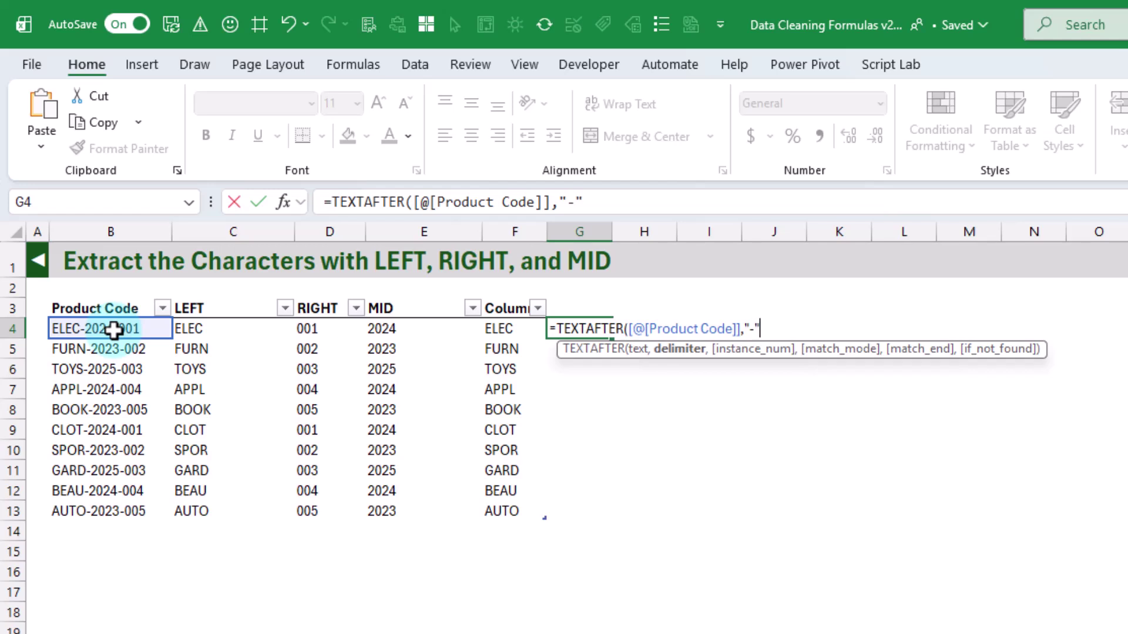
pyautogui.write(',')
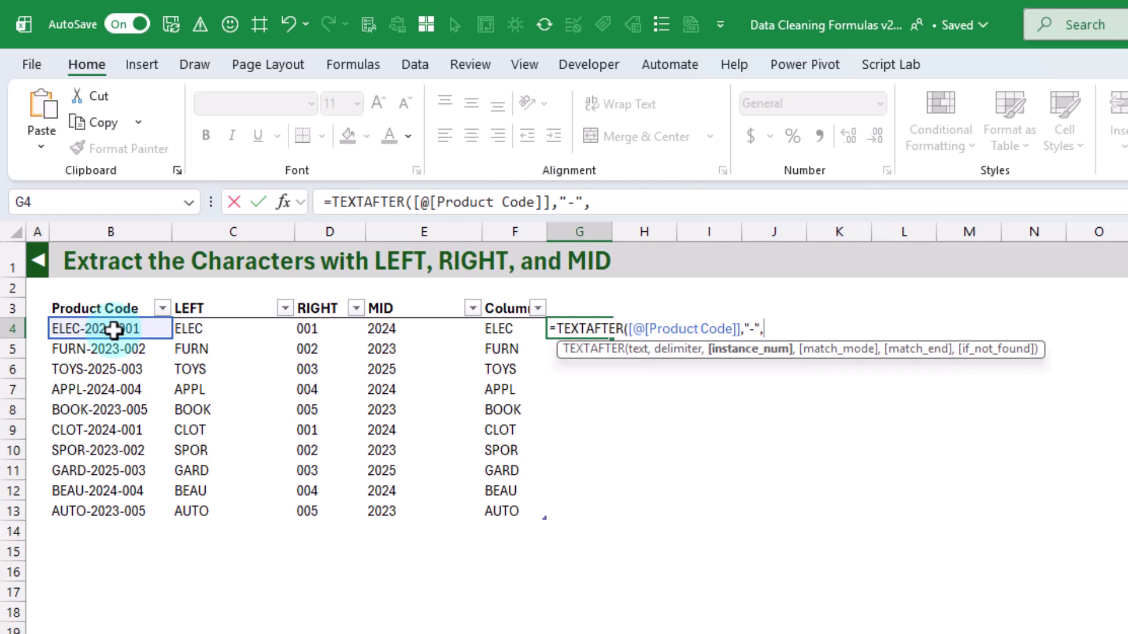
pyautogui.write('2')
pyautogui.press('Return')
pyautogui.press('Up')
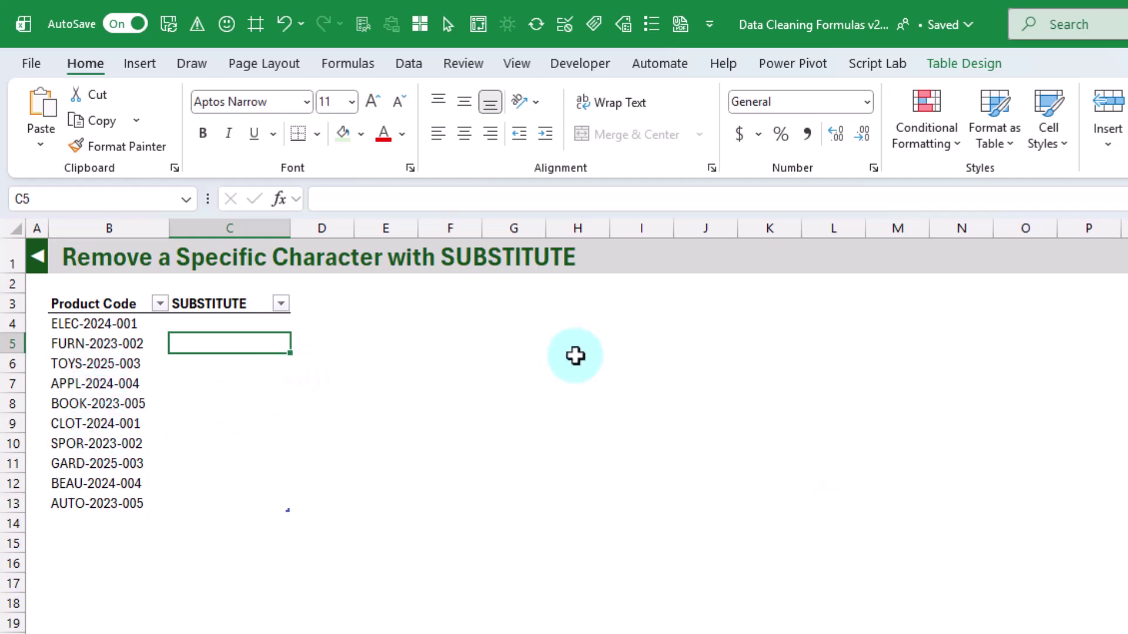
# - On the SUBSTITUTE sheet, enter =SUBSTITUTE([@[Product Code]],"-","") in C5 to fill the column with product codes without hyphens
pyautogui.write('=sub')
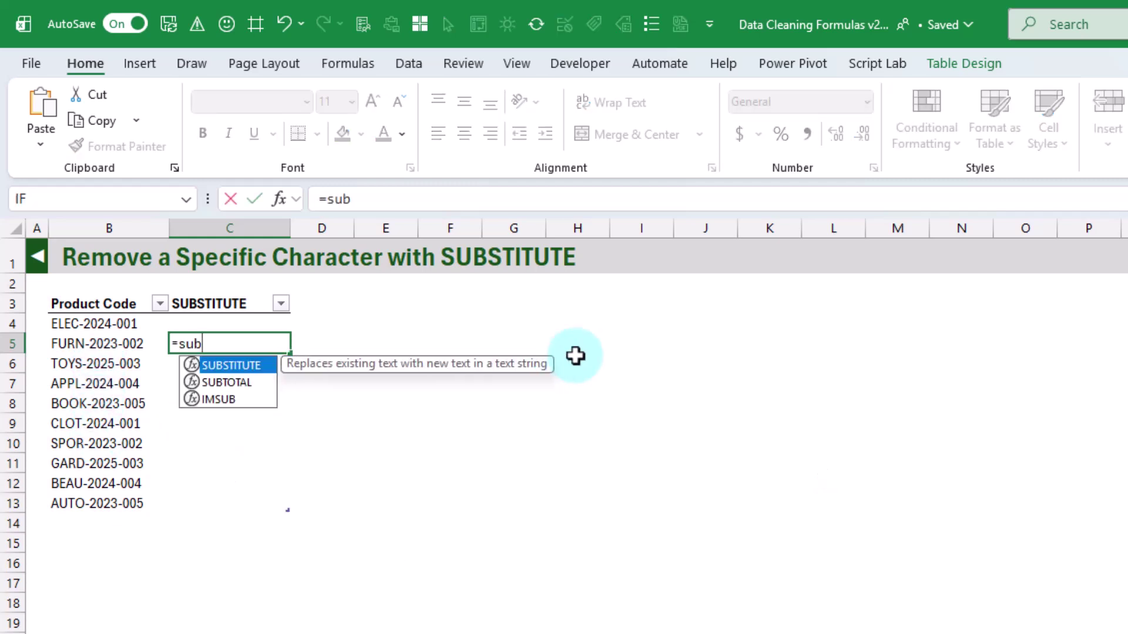
pyautogui.press('Tab')
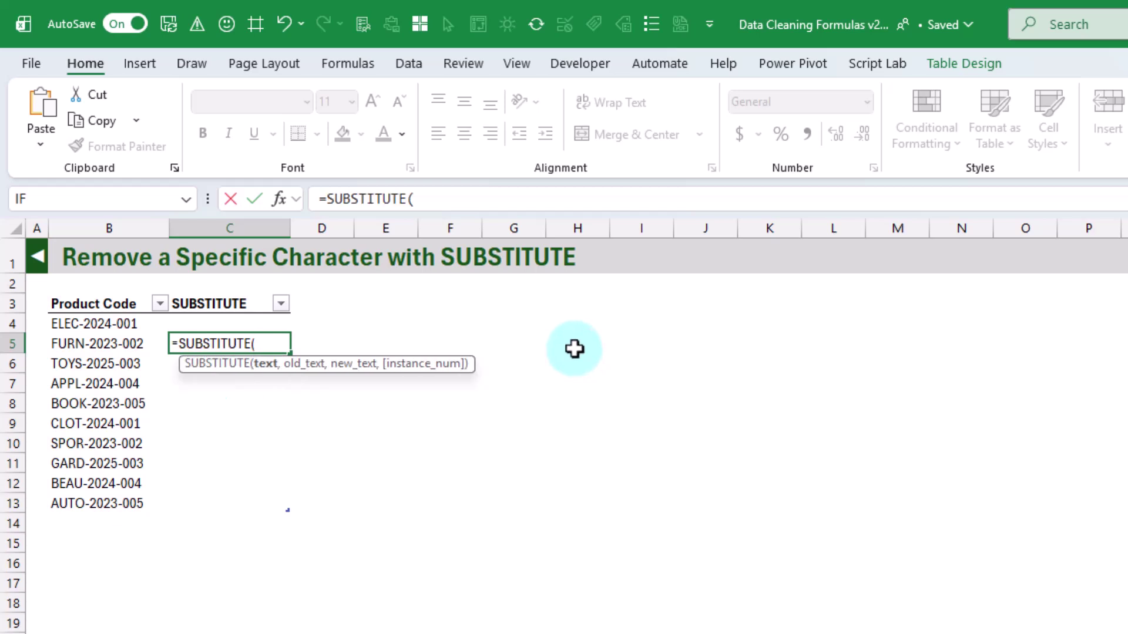
pyautogui.click(133, 347)
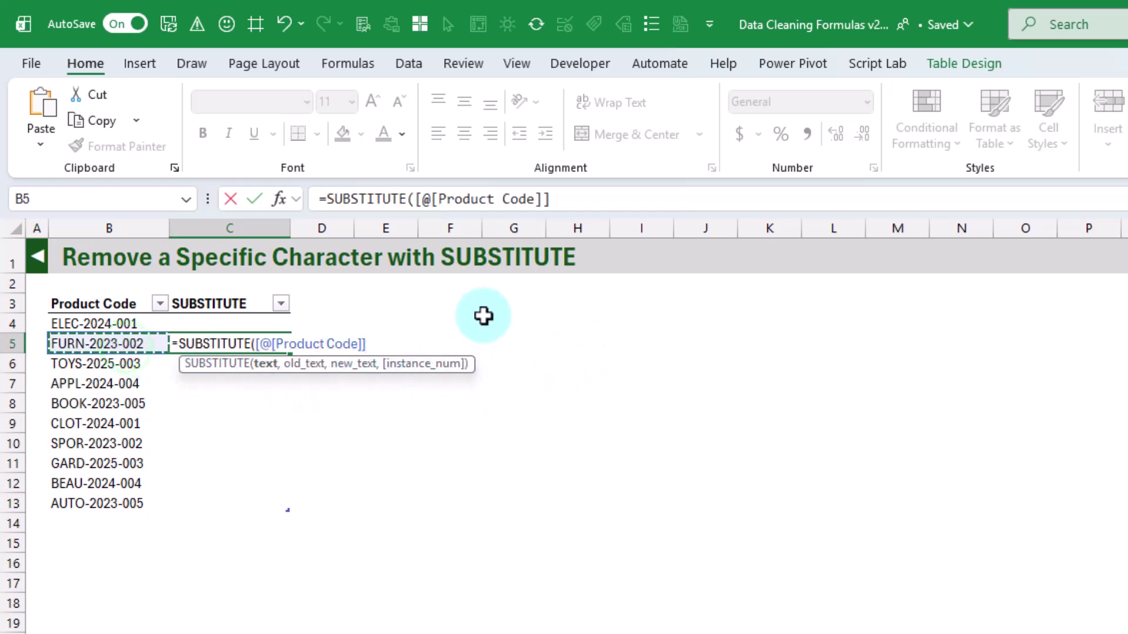
pyautogui.write(',"-')
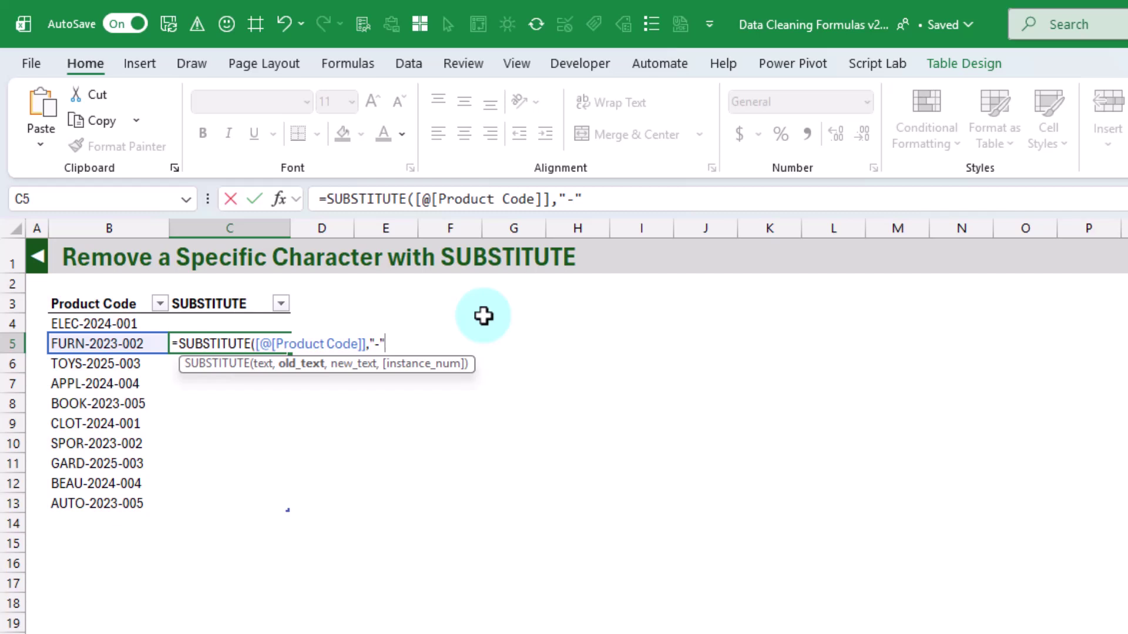
pyautogui.write(',')
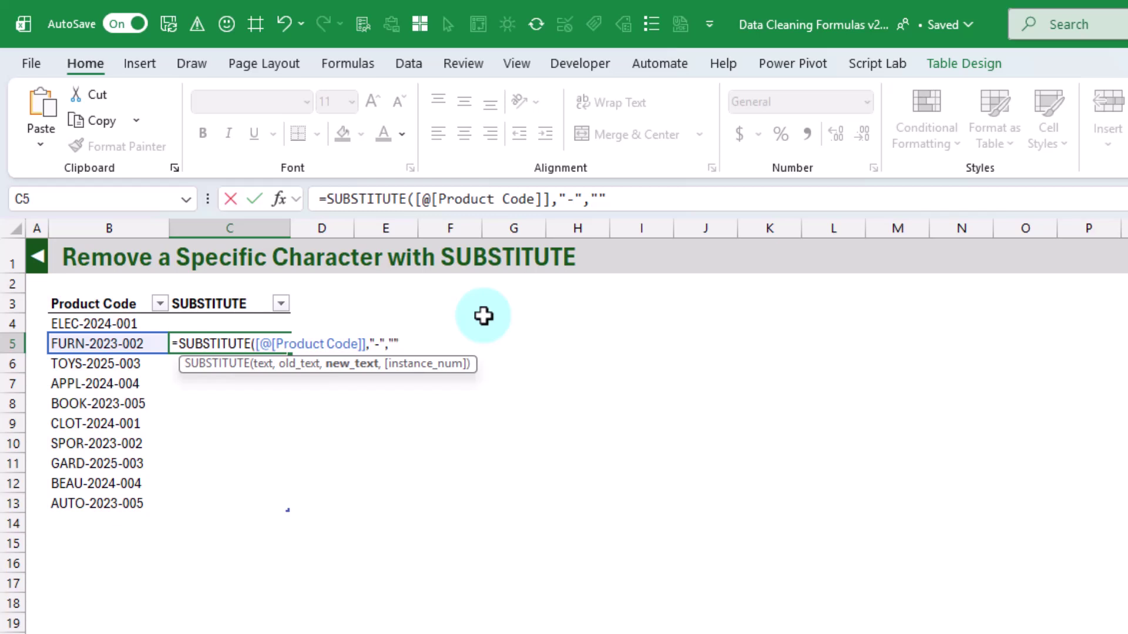
pyautogui.write(')')
pyautogui.press('Return')
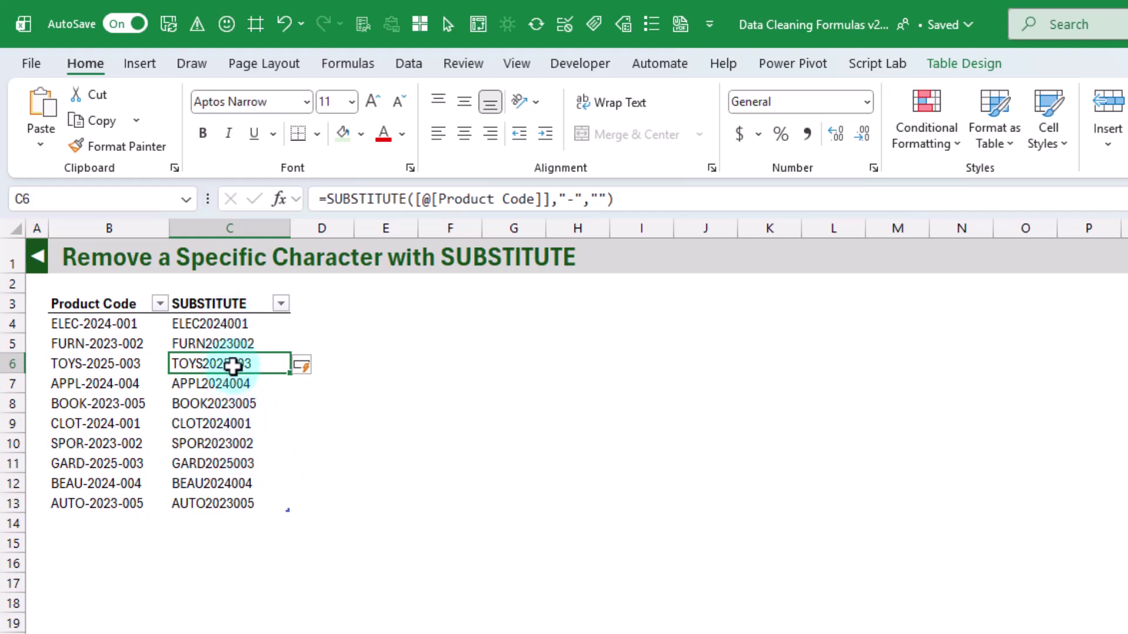
# - Edit the SUBSTITUTE column's formula to replace hyphens with a space, and add instance number 1 to target only the first hyphen
pyautogui.click(598, 198)
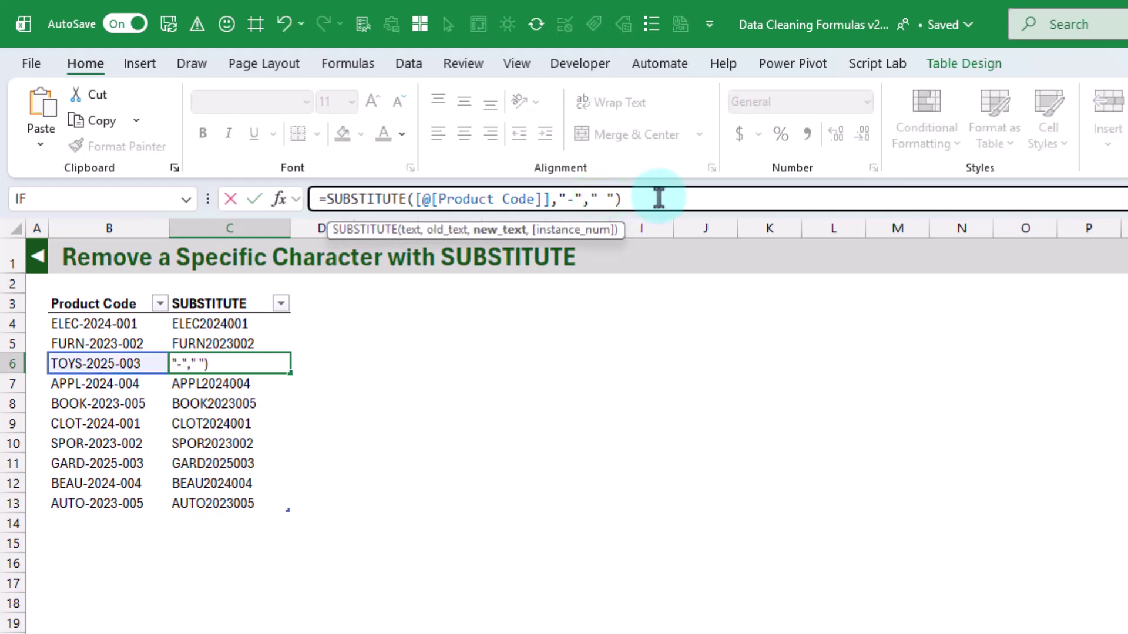
pyautogui.press('Return')
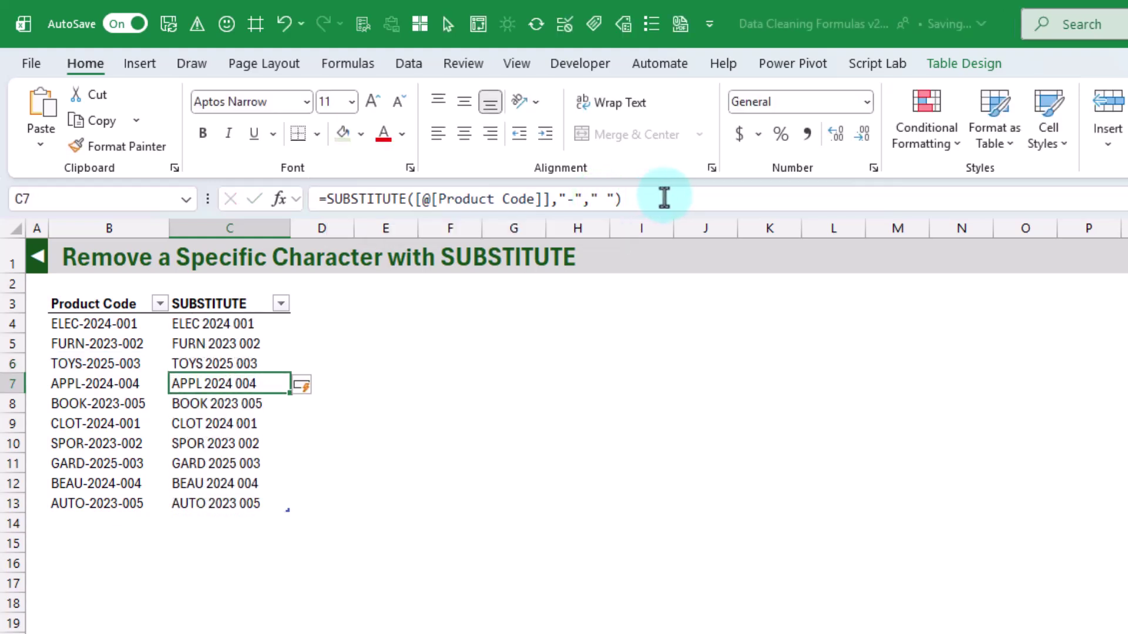
pyautogui.click(612, 200)
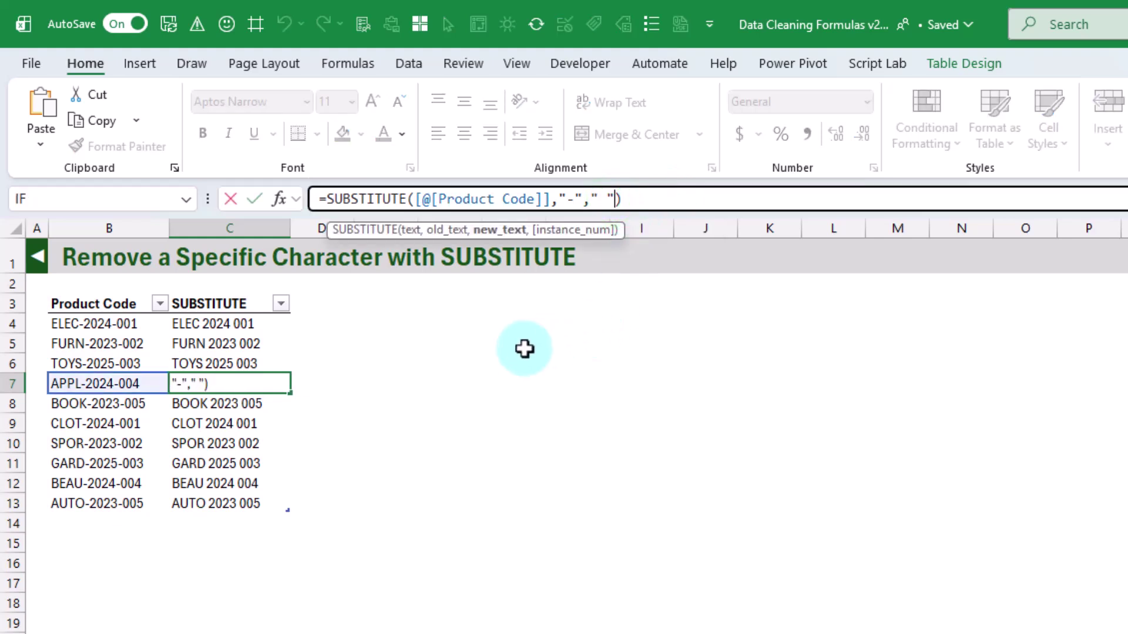
pyautogui.write(',1')
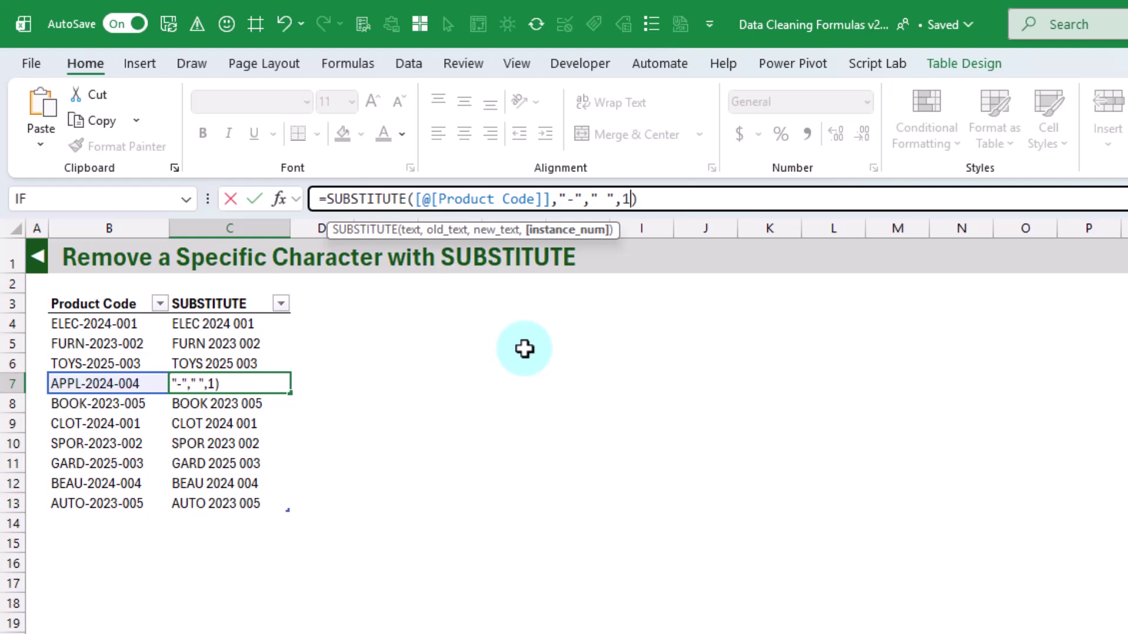
pyautogui.press('Return')
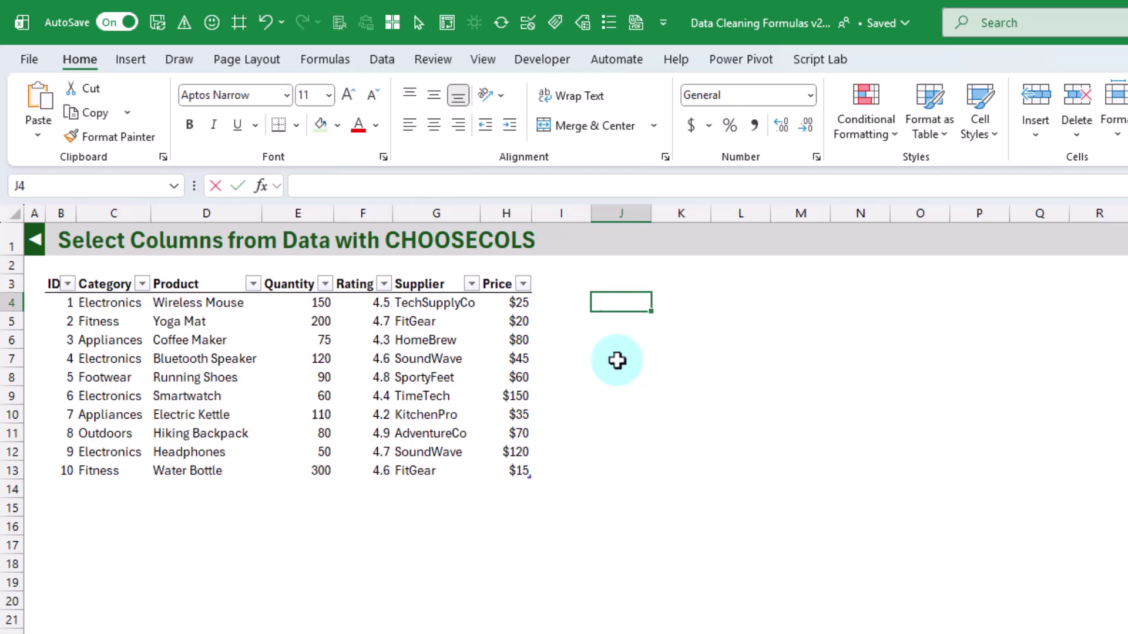
# - On the CHOOSECOLS sheet, enter =CHOOSECOLS(tblProductsEx10,1) in J4 to return the table's ID column
pyautogui.write('=choo')
pyautogui.press('Down')
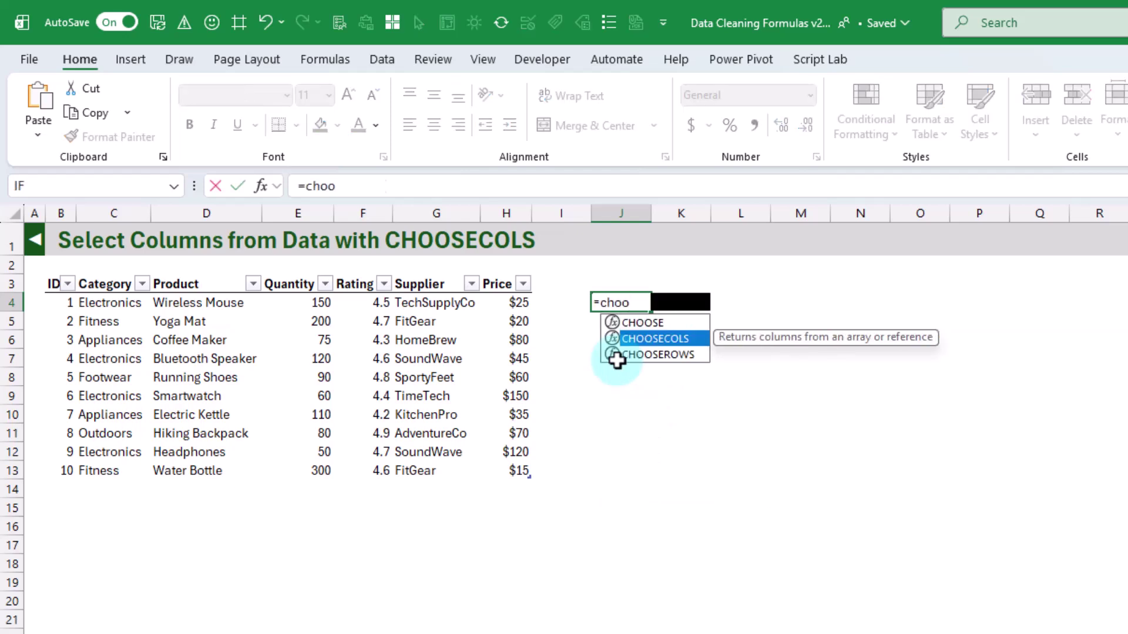
pyautogui.press('Tab')
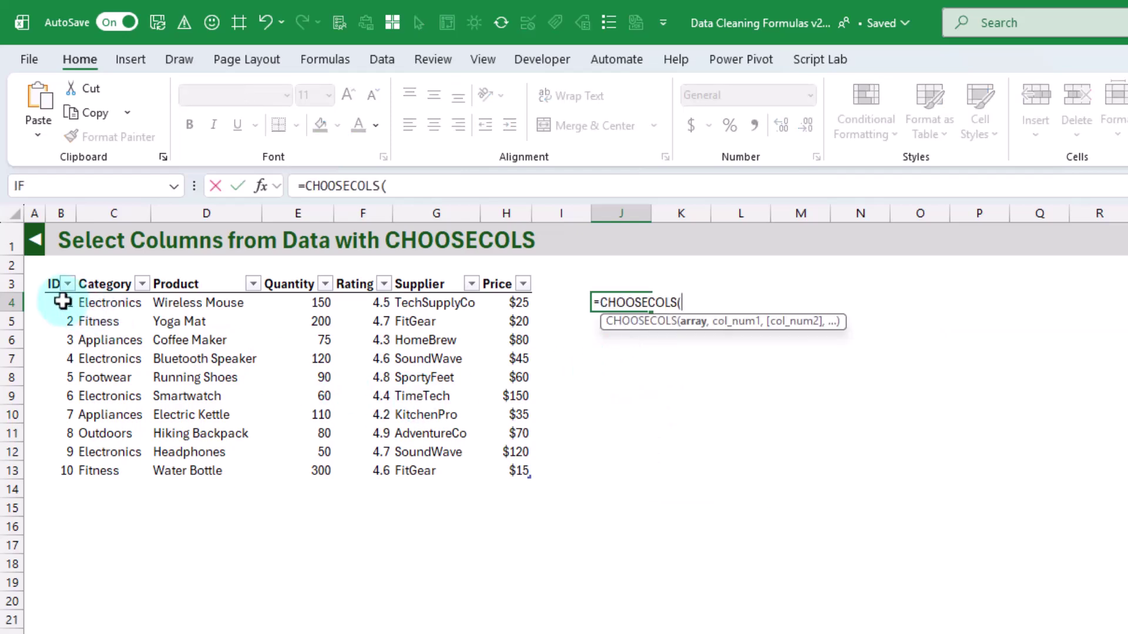
pyautogui.click(42, 272)
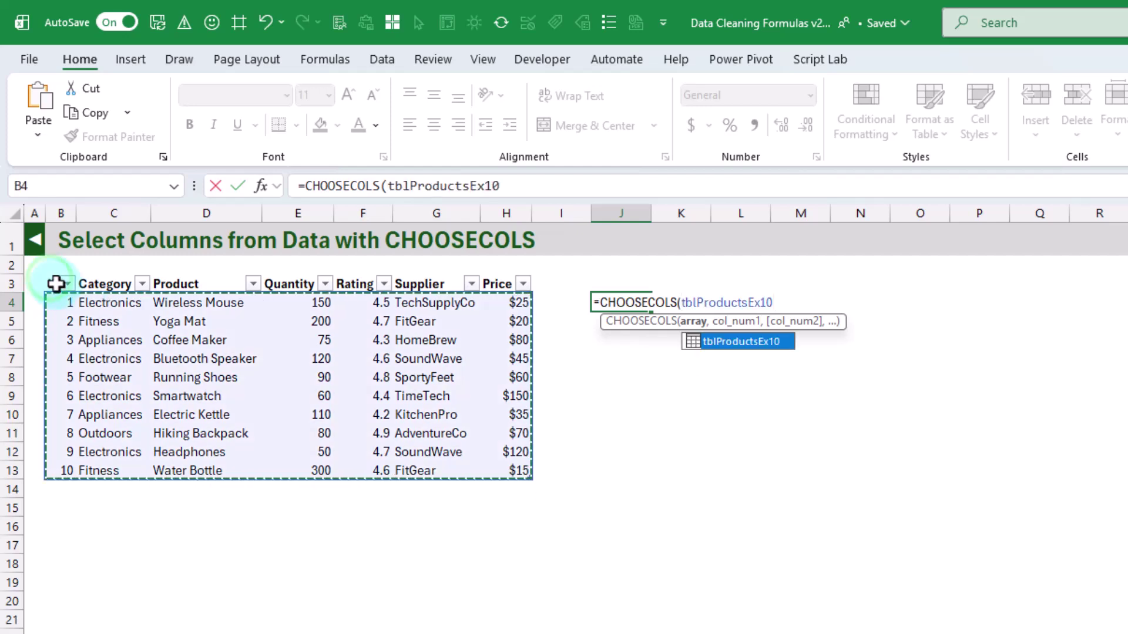
pyautogui.write(',')
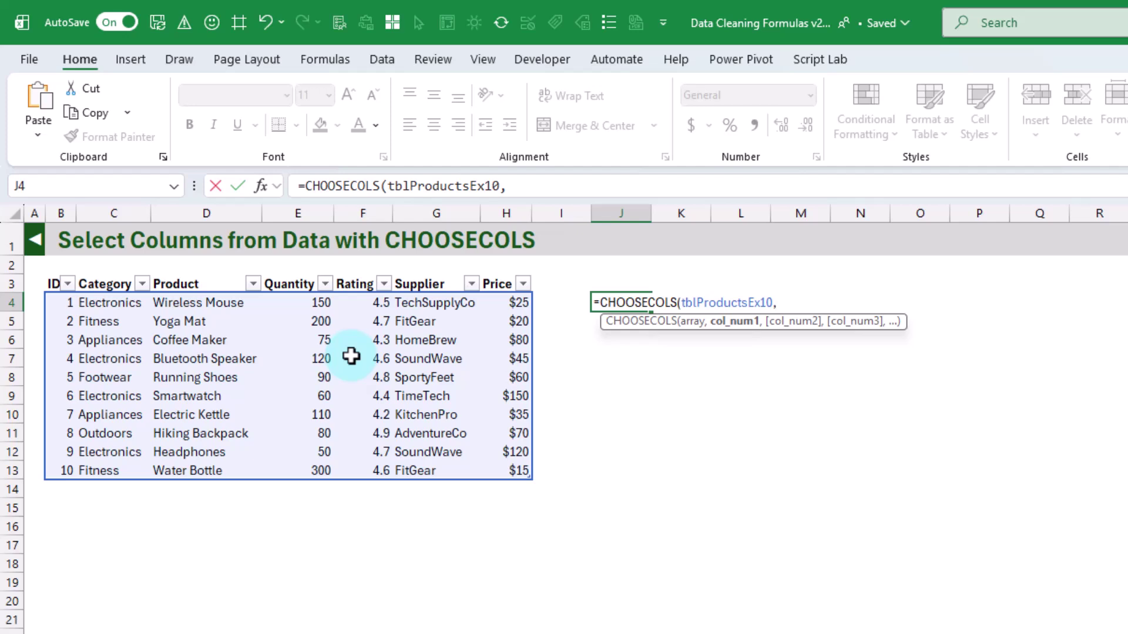
pyautogui.write('1')
pyautogui.hotkey('ctrl', 'Return')
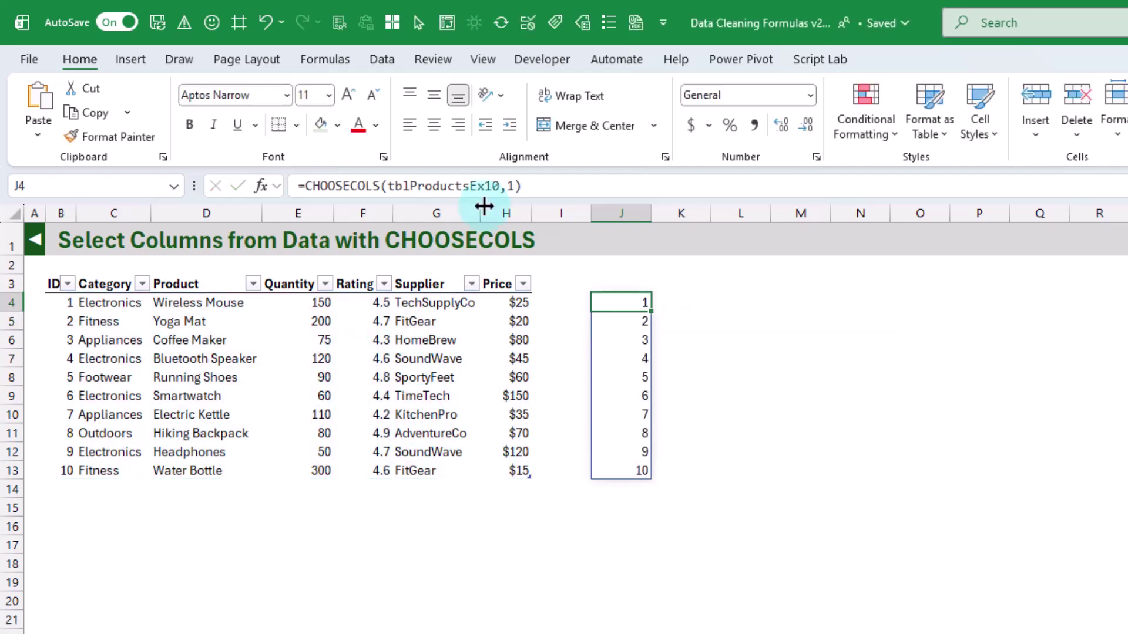
# - Extend the CHOOSECOLS formula in J4 with column numbers 3 and 7 to also return Product and Price
pyautogui.click(582, 182)
pyautogui.write(',3')
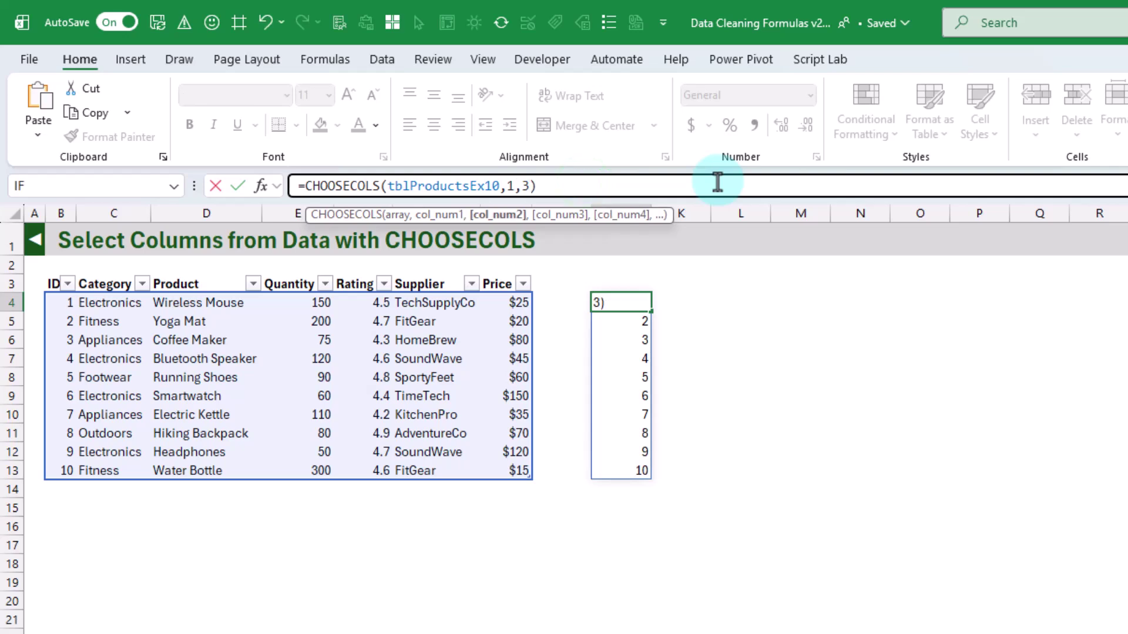
pyautogui.write(',7')
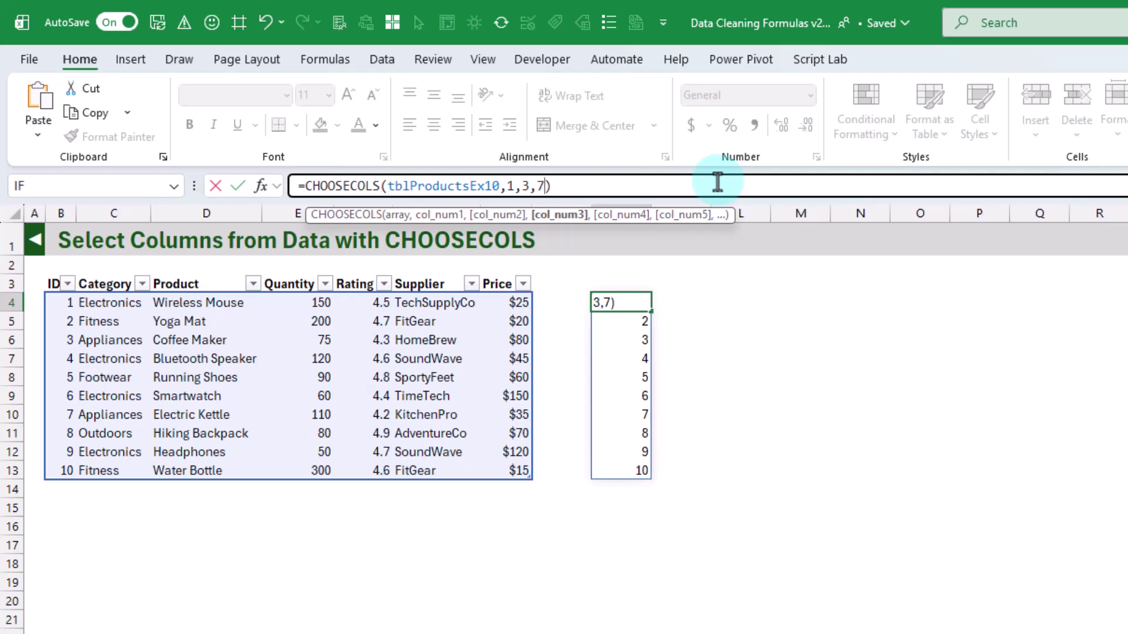
pyautogui.press('Return')
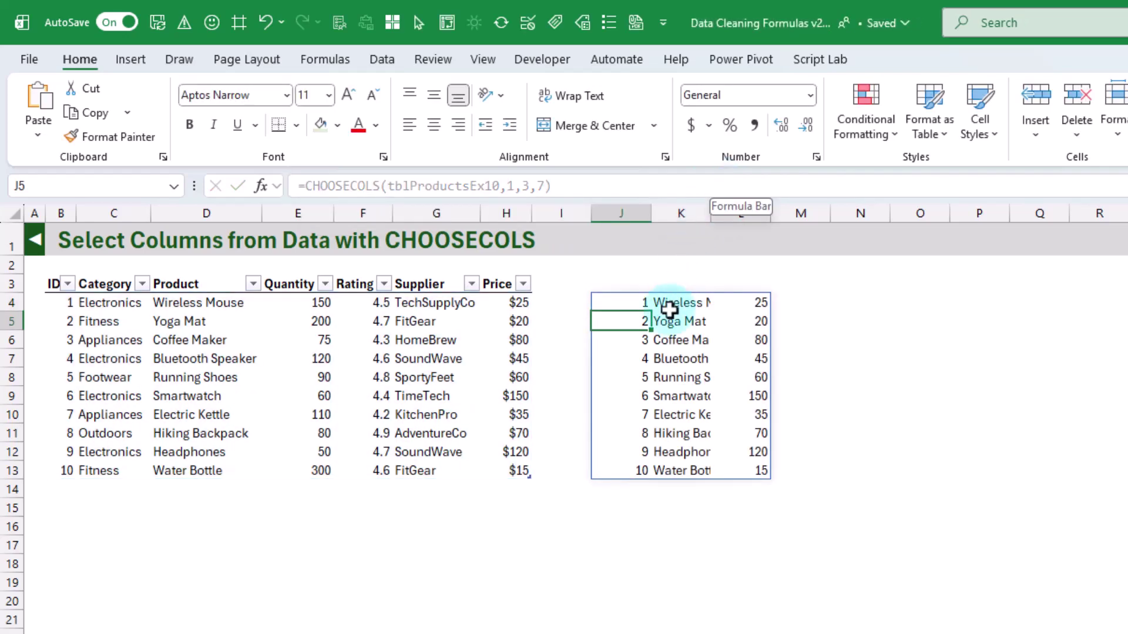
# - Add -2 as a fourth column number in the J4 CHOOSECOLS formula to include the second-to-last column
pyautogui.click(627, 299)
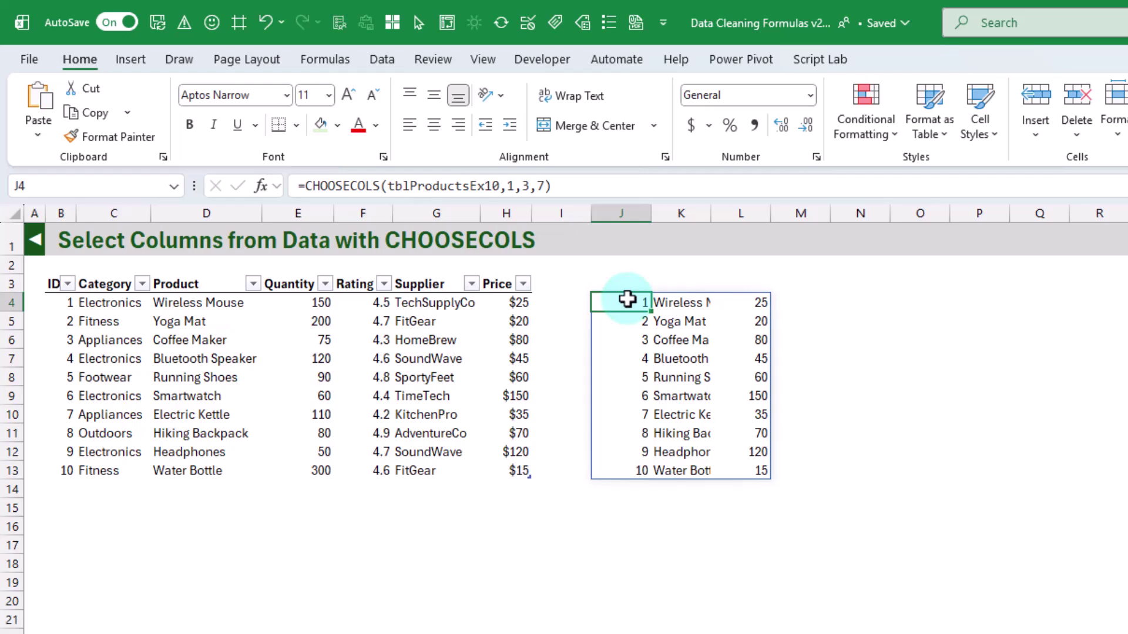
pyautogui.click(543, 186)
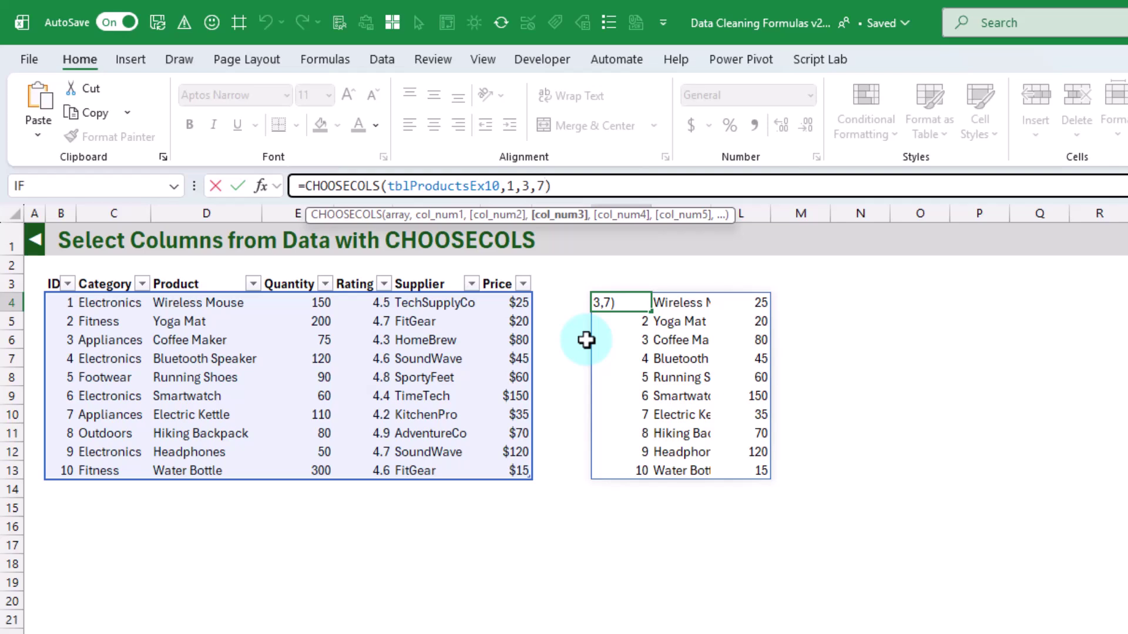
pyautogui.write(',')
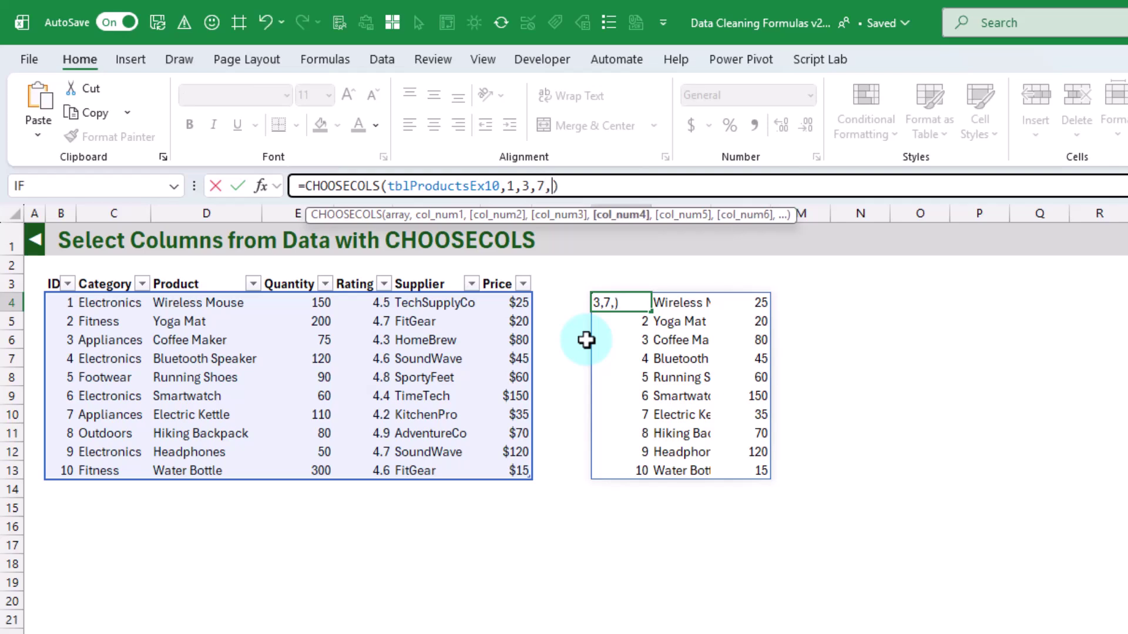
pyautogui.write('-2')
pyautogui.press('Return')
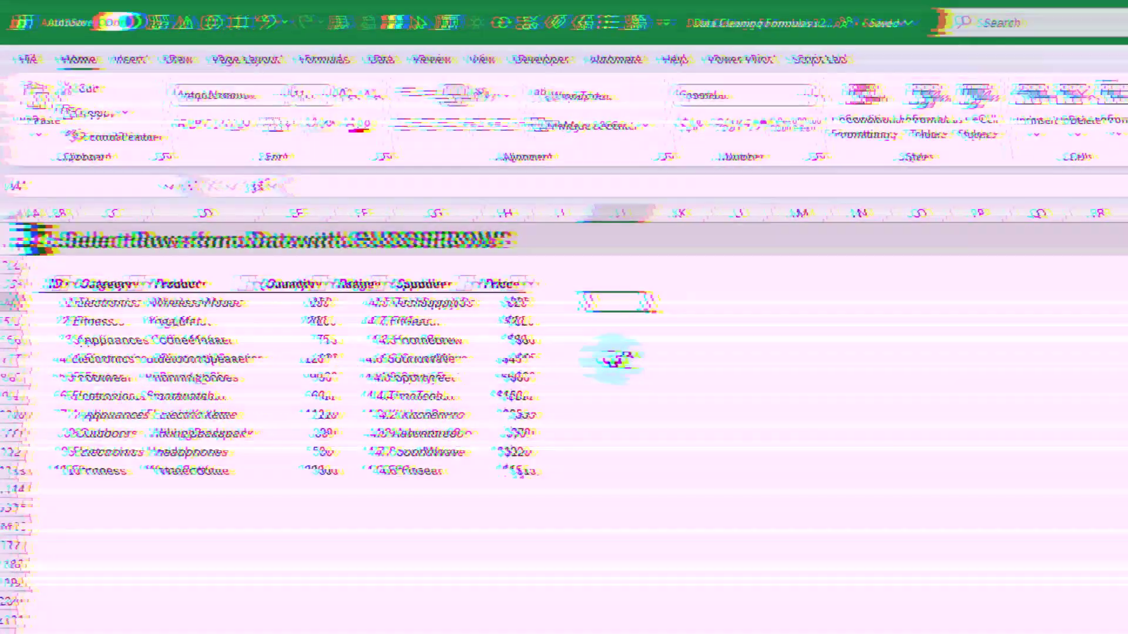
# - On the CHOOSEROWS sheet, enter =CHOOSEROWS(tblProductsEx11,2,3,6) in J4 to return the table's second, third and sixth rows
pyautogui.write('=choo')
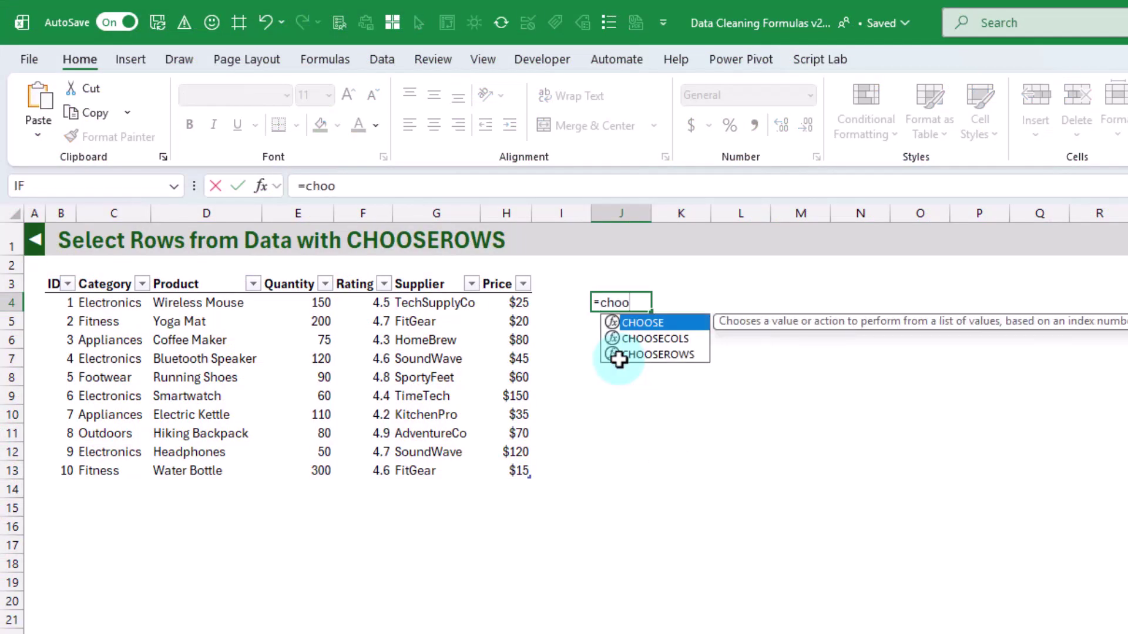
pyautogui.press('Down')
pyautogui.press('Down')
pyautogui.press('Tab')
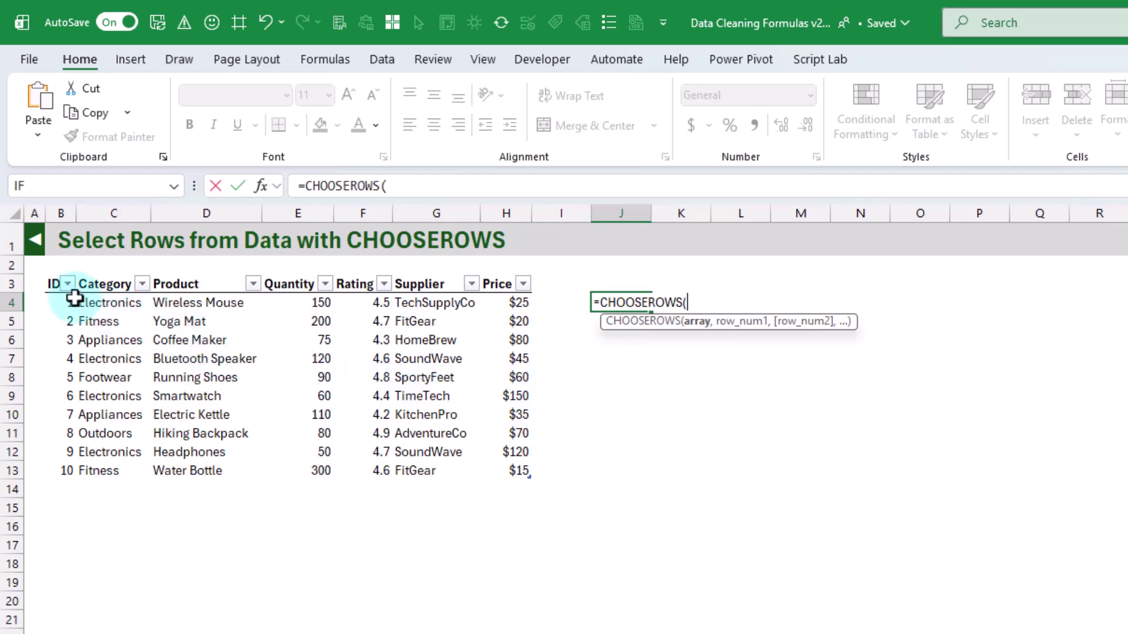
pyautogui.click(40, 269)
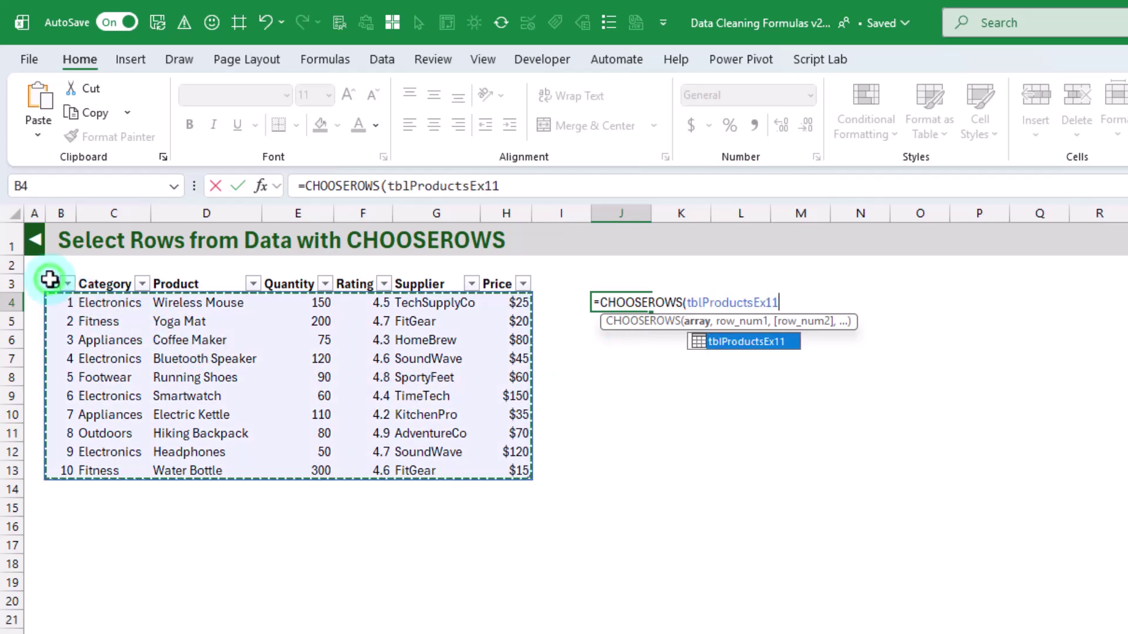
pyautogui.write(',')
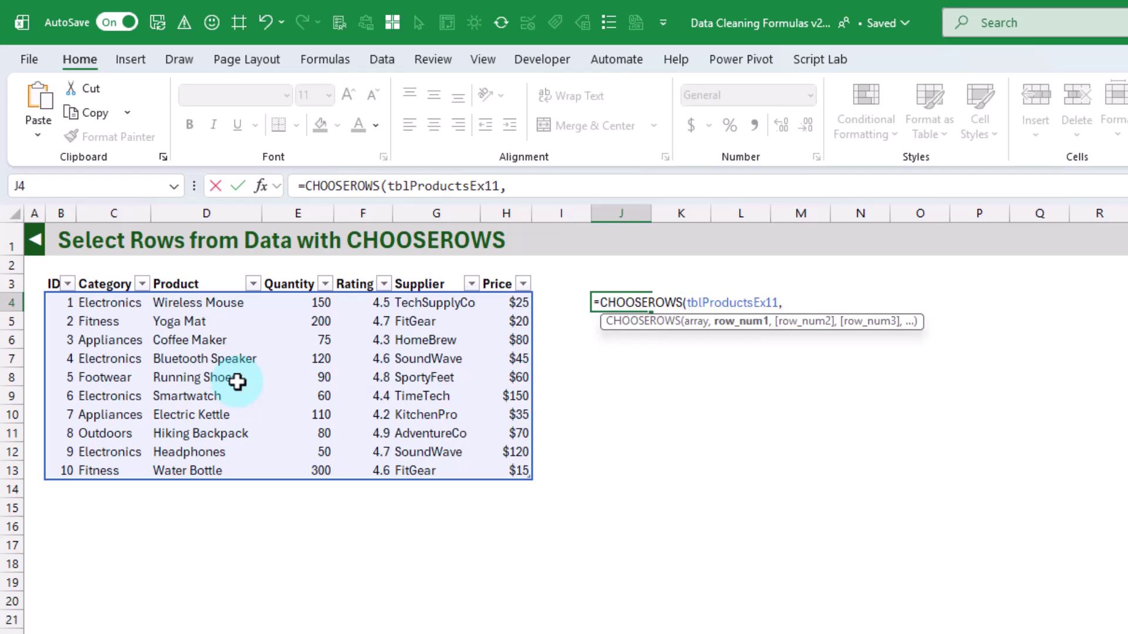
pyautogui.write('2,3,')
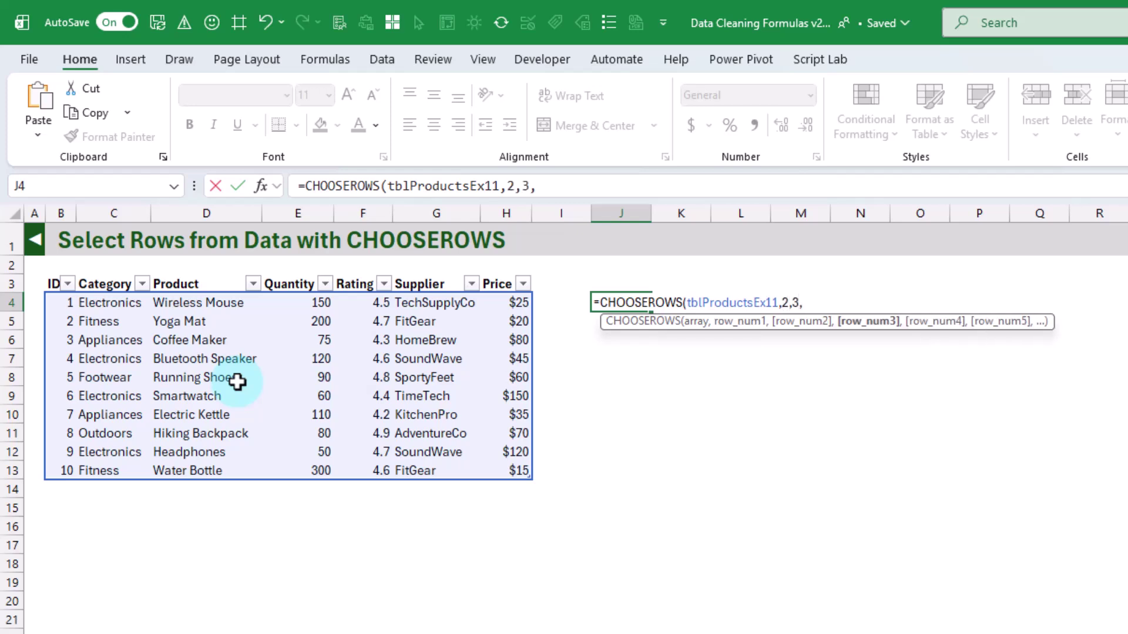
pyautogui.write('6')
pyautogui.press('Return')
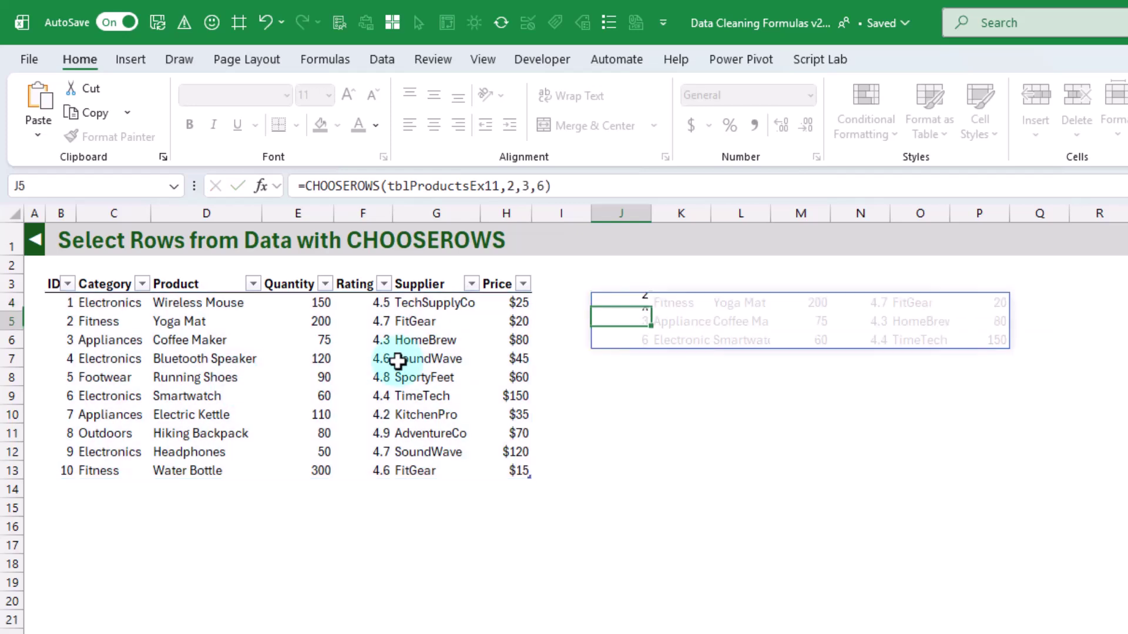
# - Add -2 as a fourth row number in the J4 CHOOSEROWS formula to include the second-to-last row
pyautogui.click(639, 303)
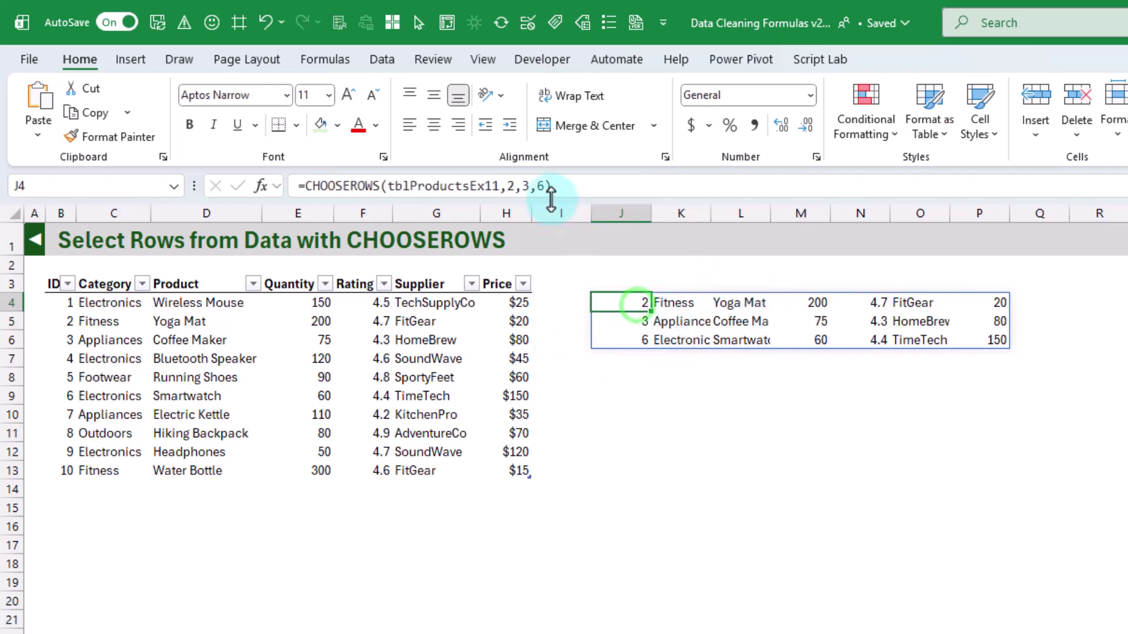
pyautogui.click(546, 187)
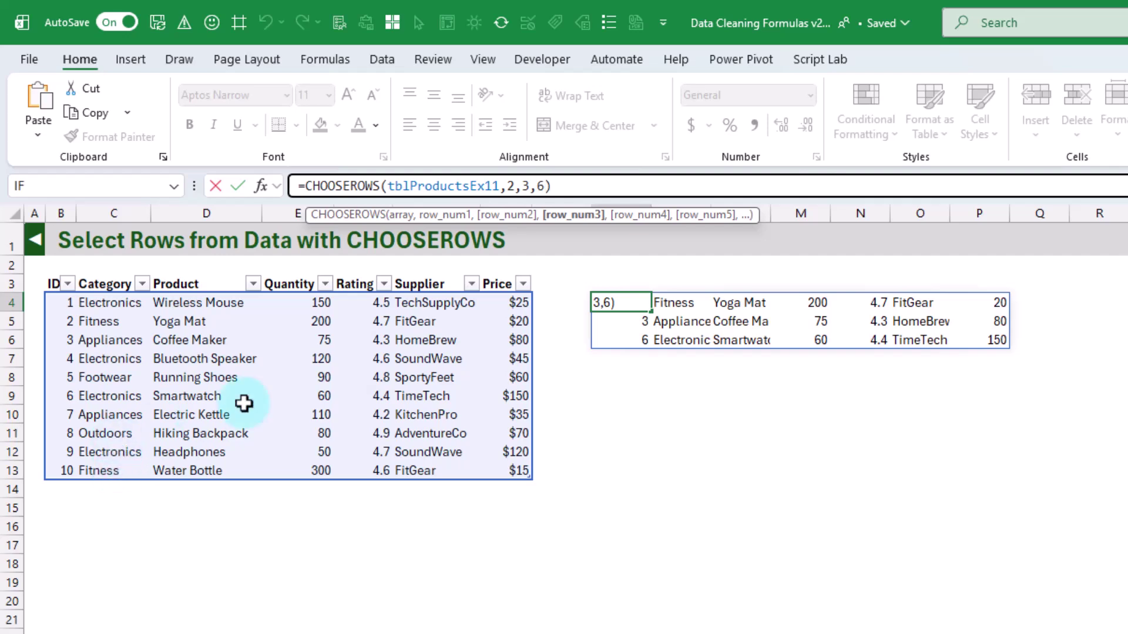
pyautogui.write(',-2')
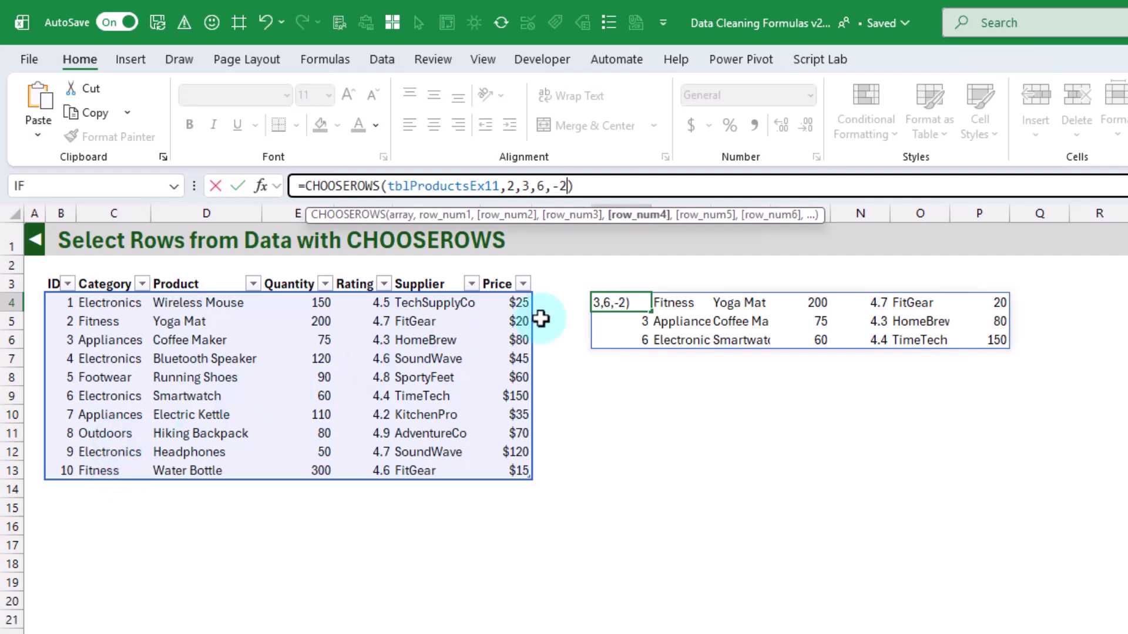
pyautogui.press('Return')
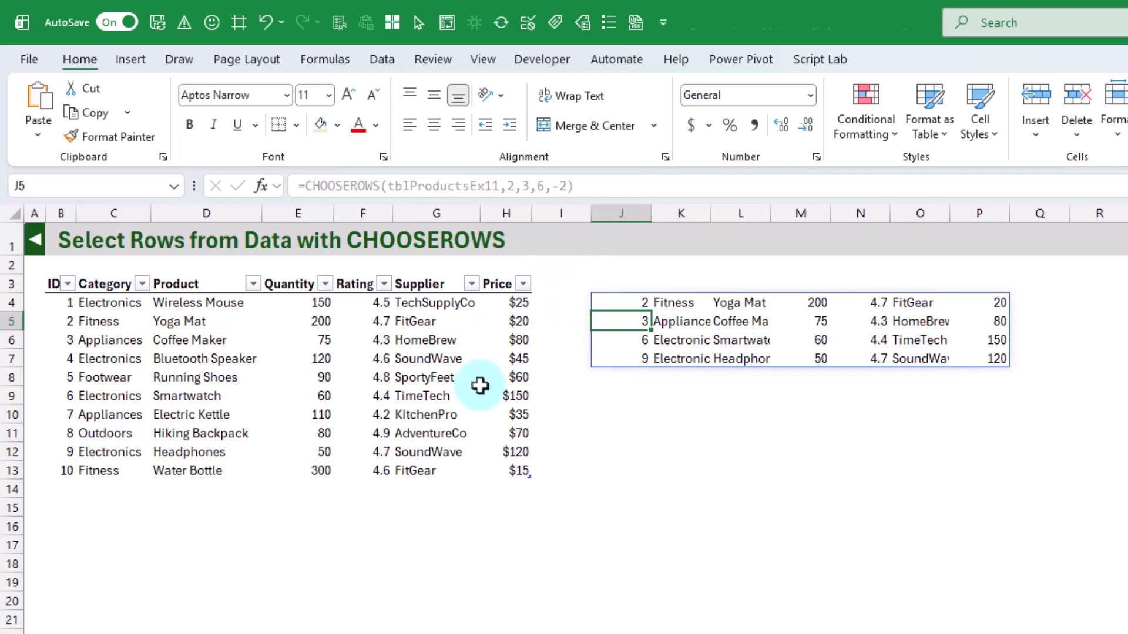
pyautogui.moveTo(64, 451); pyautogui.dragTo(231, 456)
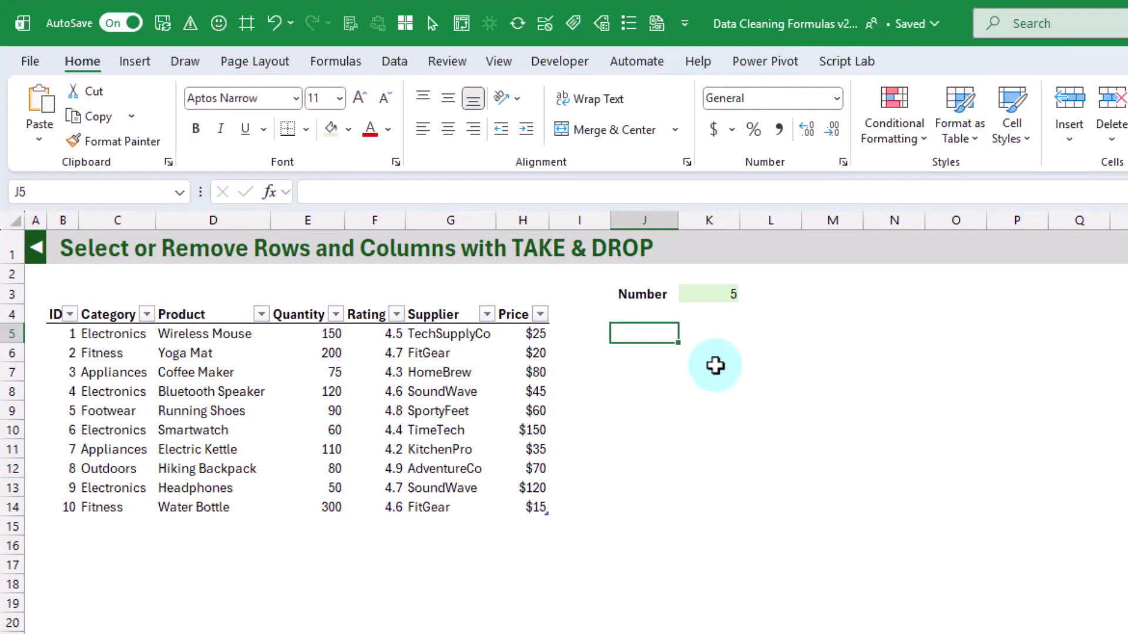
# - On the TAKE & DROP sheet, enter =TAKE(tblProductsEx12,K3) in J5 to return the number of rows given in K3
pyautogui.write('=ta')
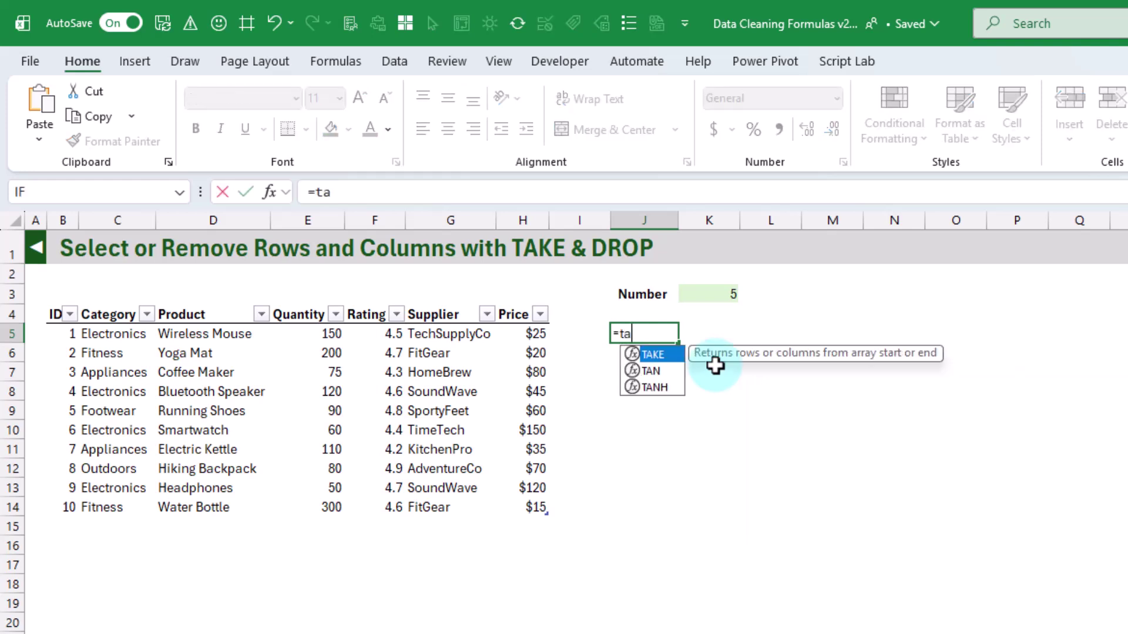
pyautogui.press('Tab')
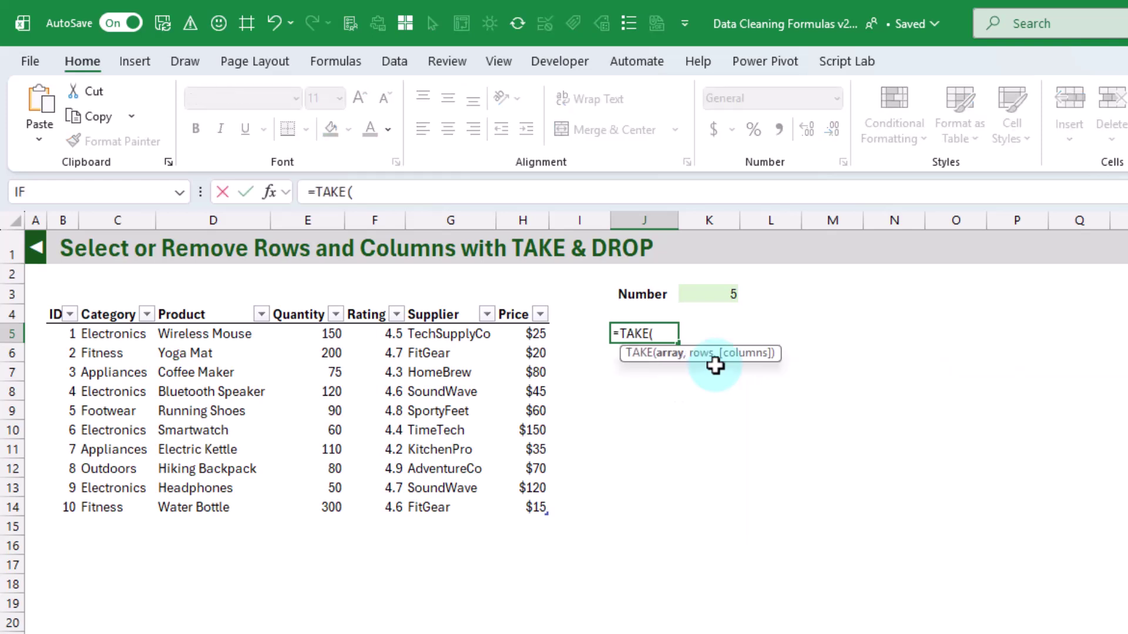
pyautogui.click(44, 312)
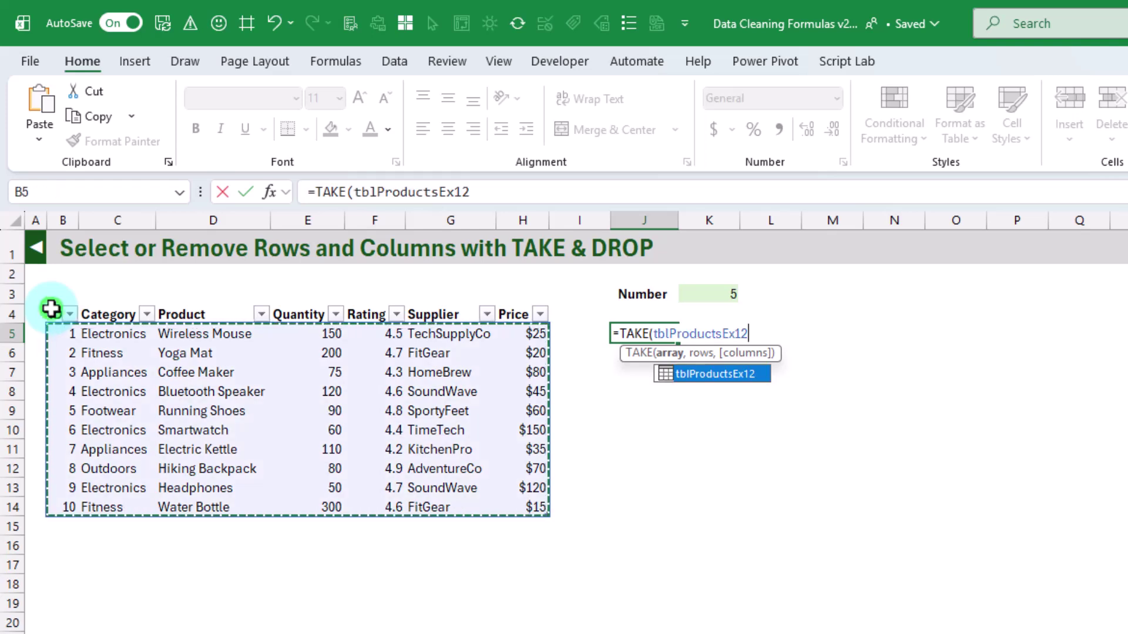
pyautogui.write(',')
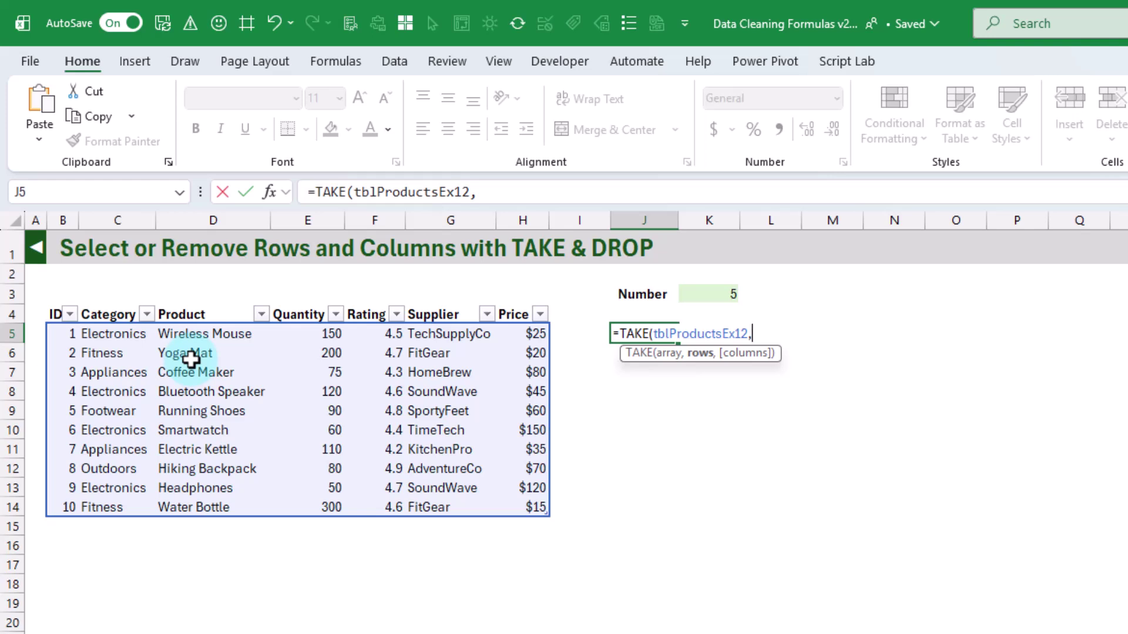
pyautogui.click(714, 294)
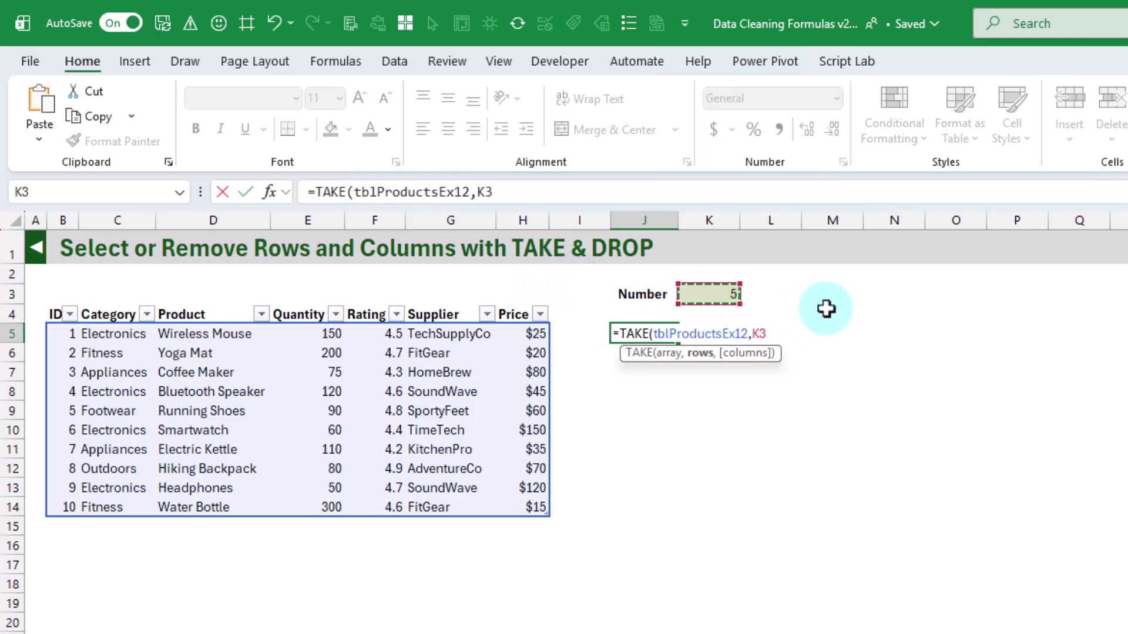
pyautogui.write(')')
pyautogui.press('Return')
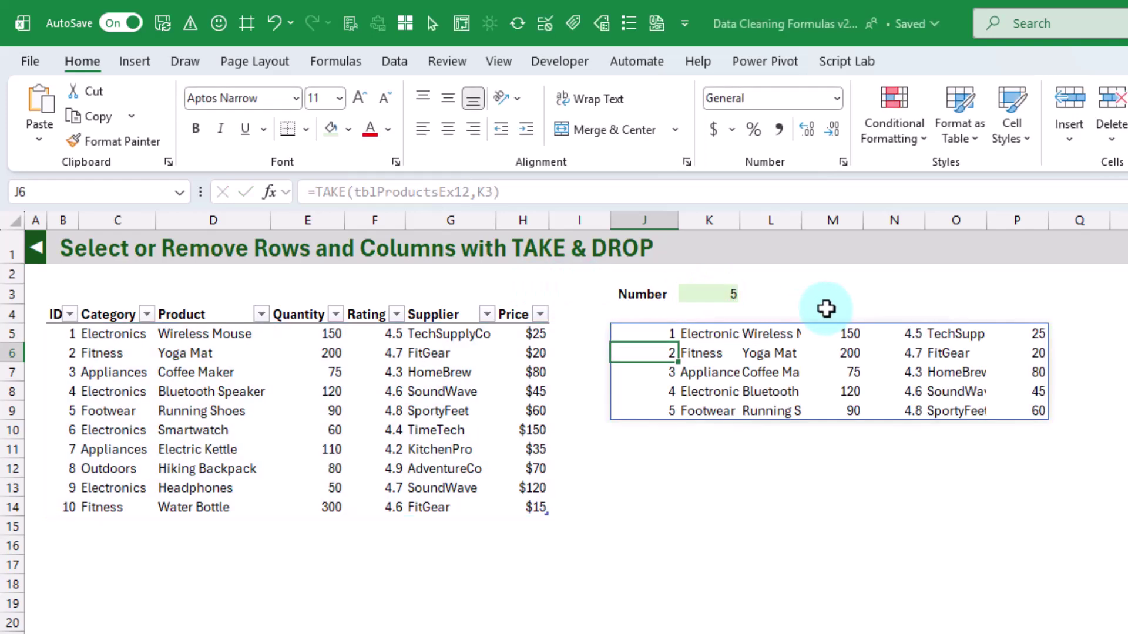
# - Set the Number value in K3 to -3 so the TAKE formula returns the table's last three rows
pyautogui.click(714, 294)
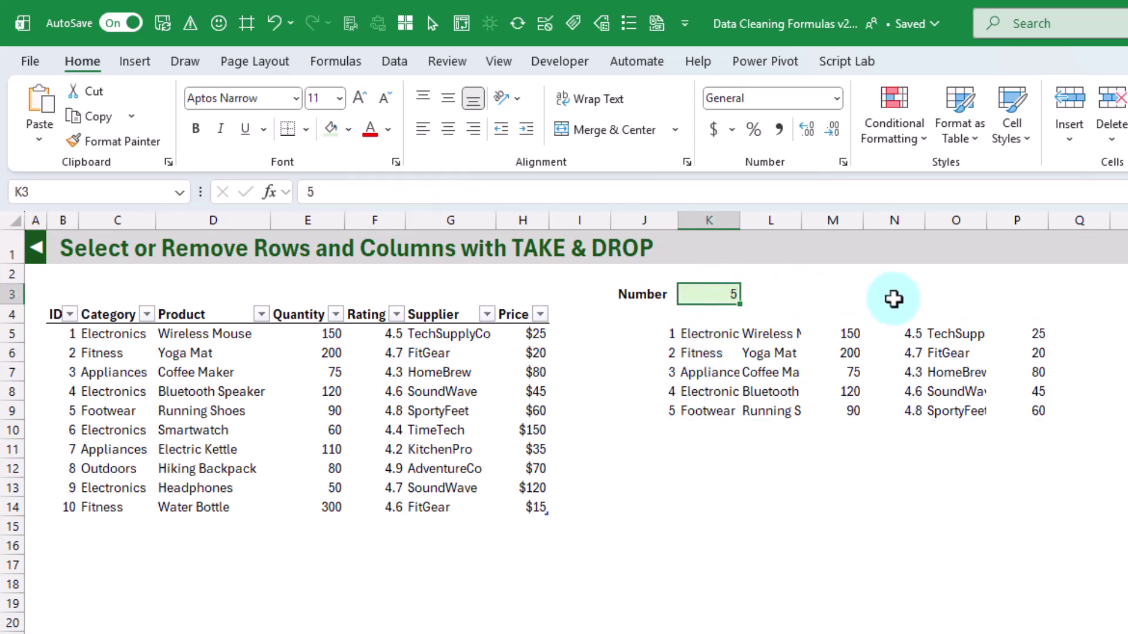
pyautogui.write('-3')
pyautogui.press('Return')
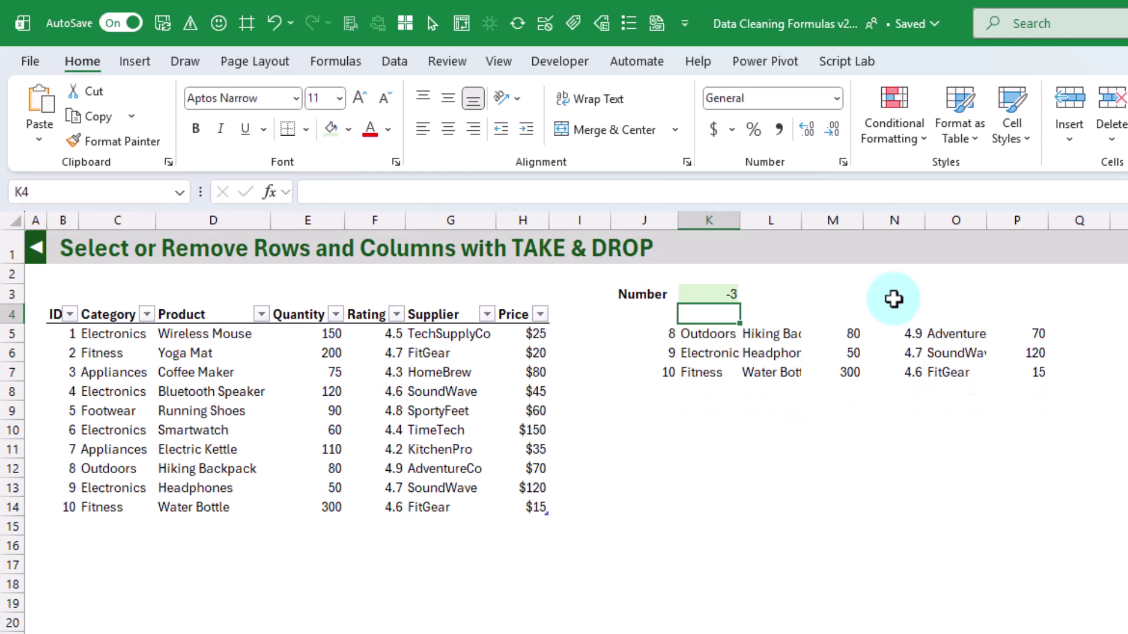
# - Add 3 as the columns argument of the J5 TAKE formula to keep only the first three columns
pyautogui.click(669, 333)
pyautogui.click(488, 192)
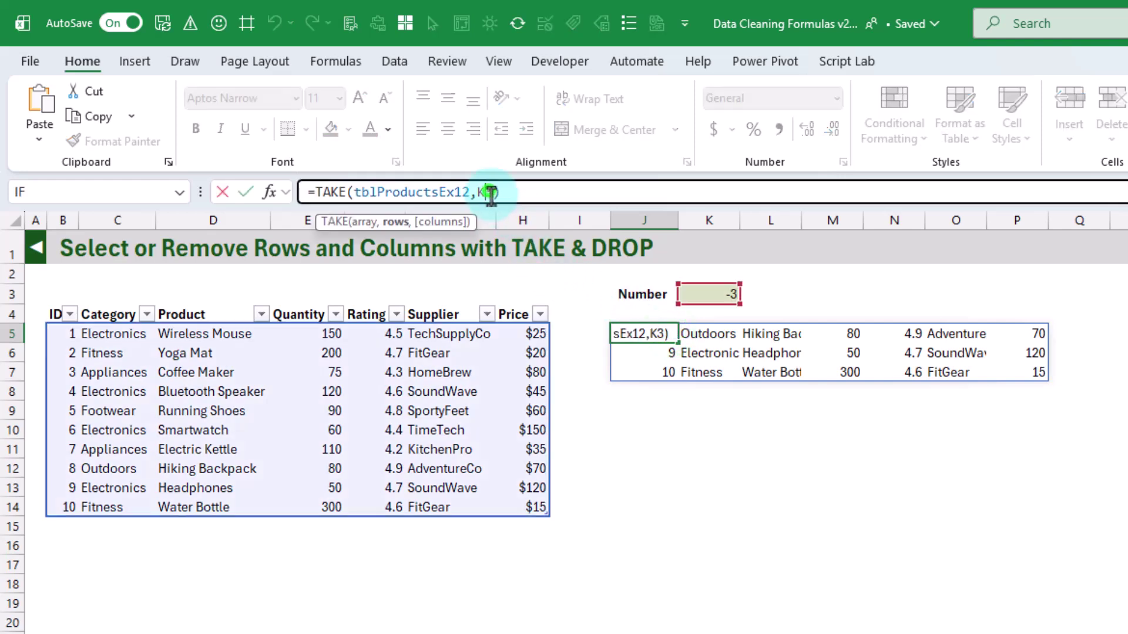
pyautogui.click(495, 192)
pyautogui.write(',')
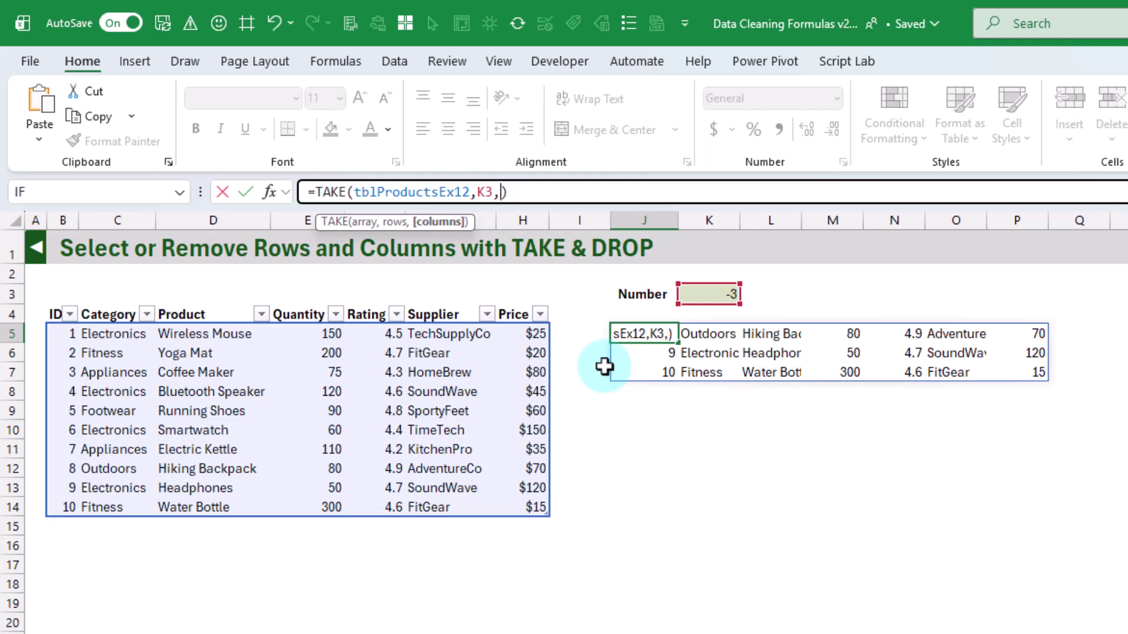
pyautogui.write('3')
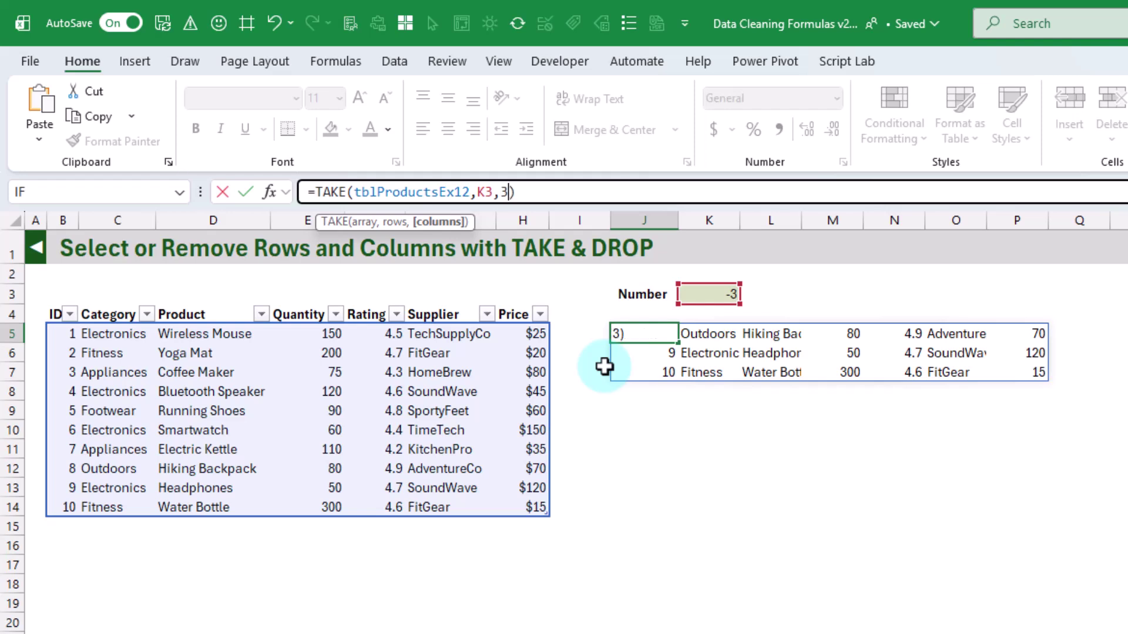
pyautogui.press('Return')
pyautogui.press('Up')
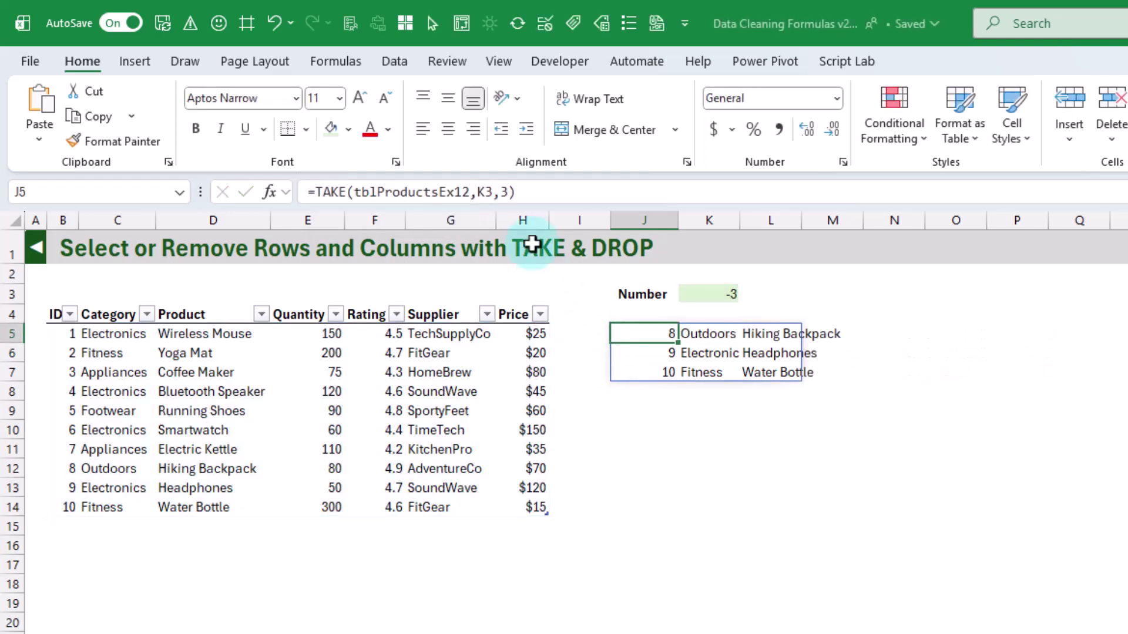
# - Change the columns argument of the J5 TAKE formula to -3 to return the last three columns
pyautogui.click(499, 192)
pyautogui.write('-')
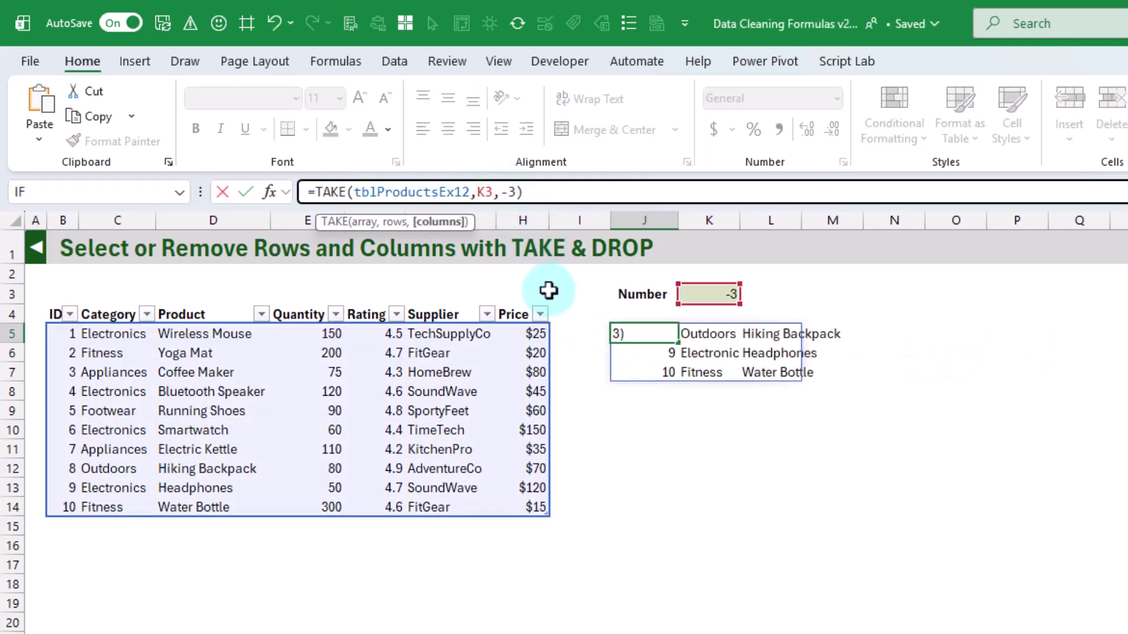
pyautogui.press('Return')
pyautogui.press('Up')
# - Replace the J5 formula with =DROP(tblProductsEx12,K3) to remove the number of rows given in K3
pyautogui.write('=drop')
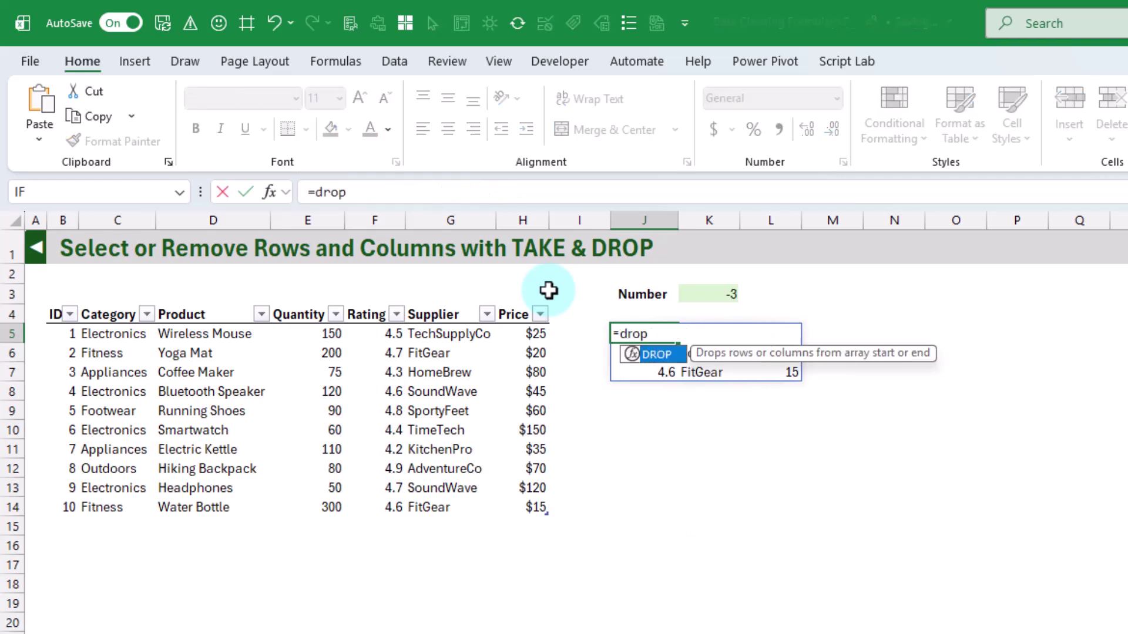
pyautogui.press('Tab')
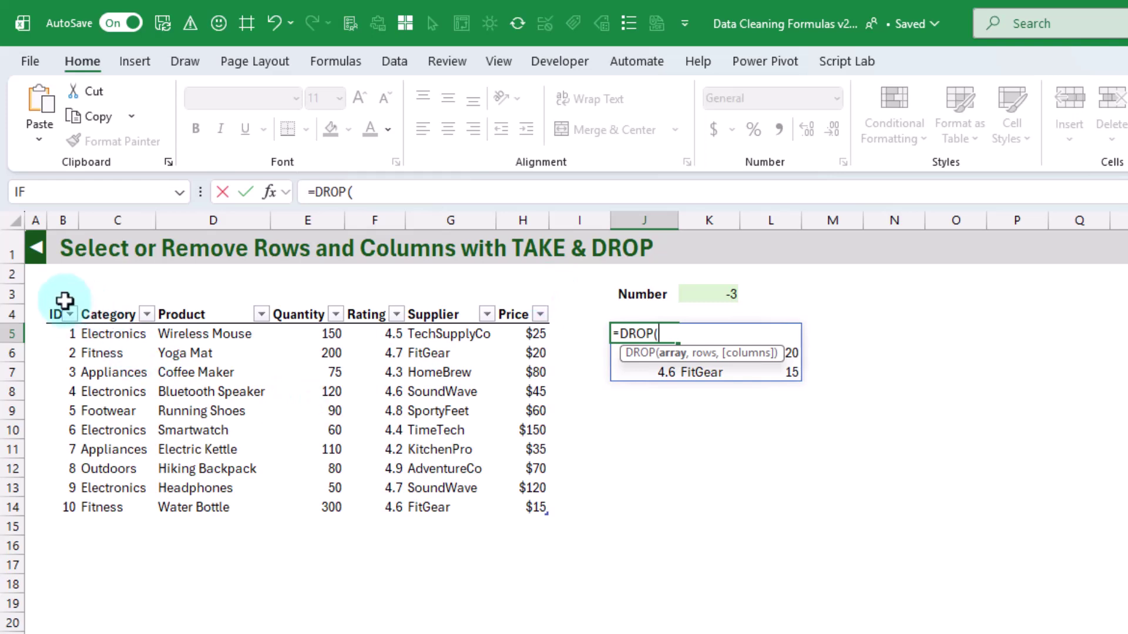
pyautogui.click(41, 299)
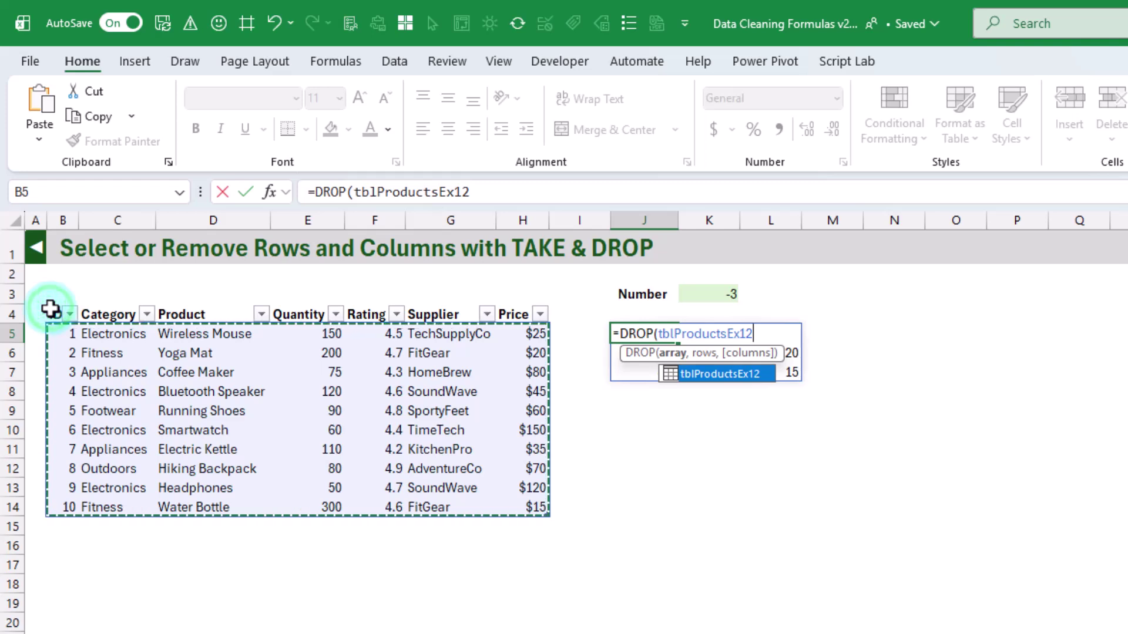
pyautogui.write(',')
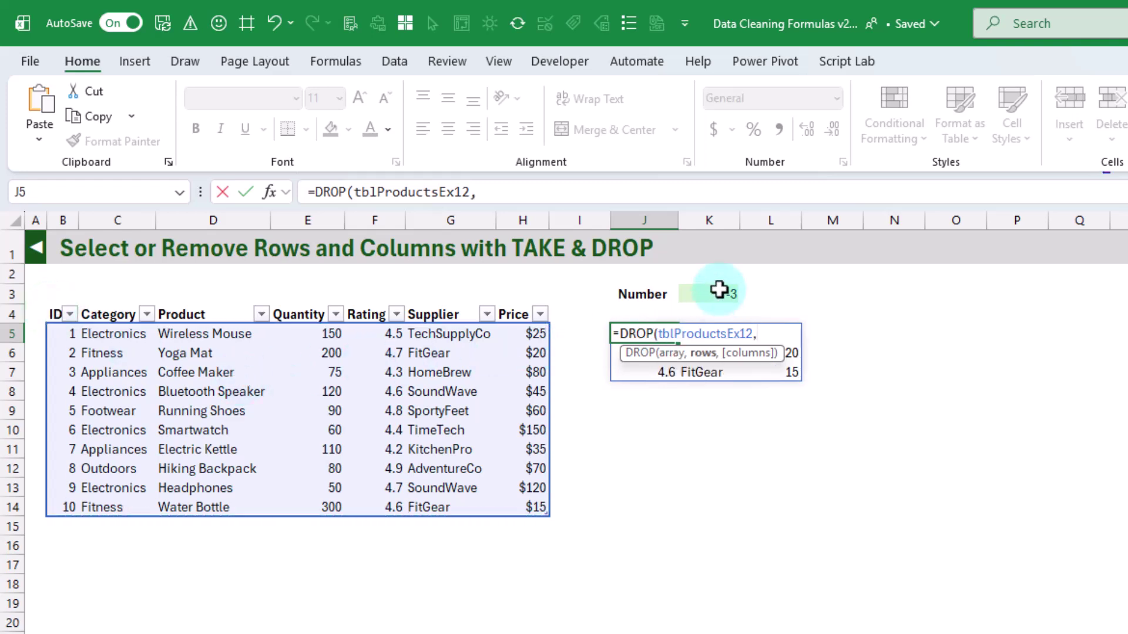
pyautogui.click(718, 292)
pyautogui.press('Return')
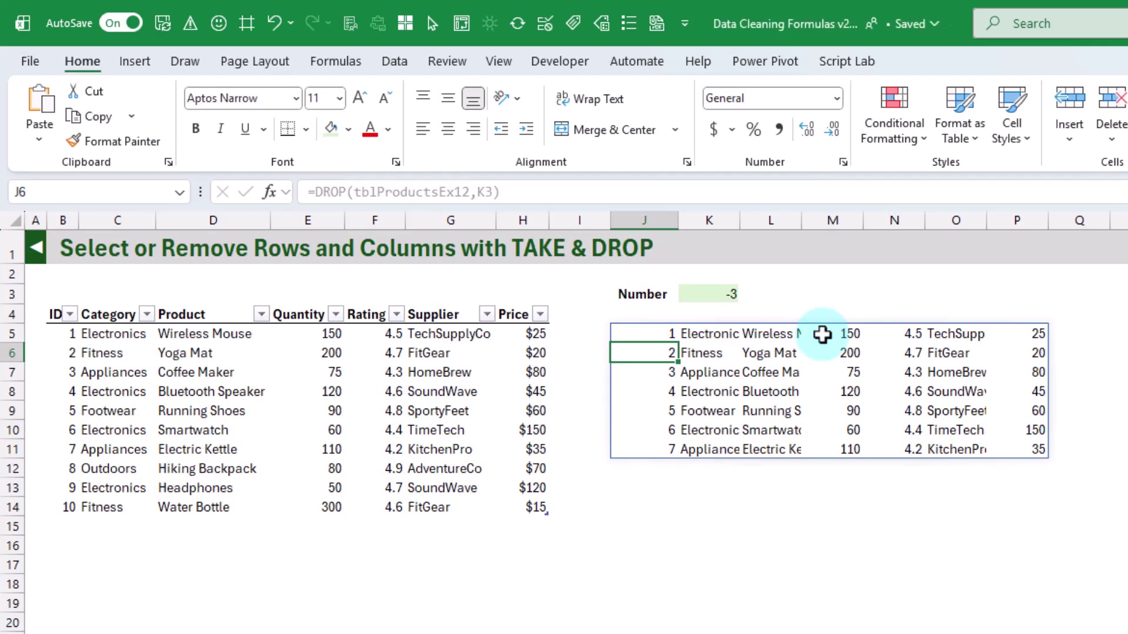
pyautogui.press('Up')
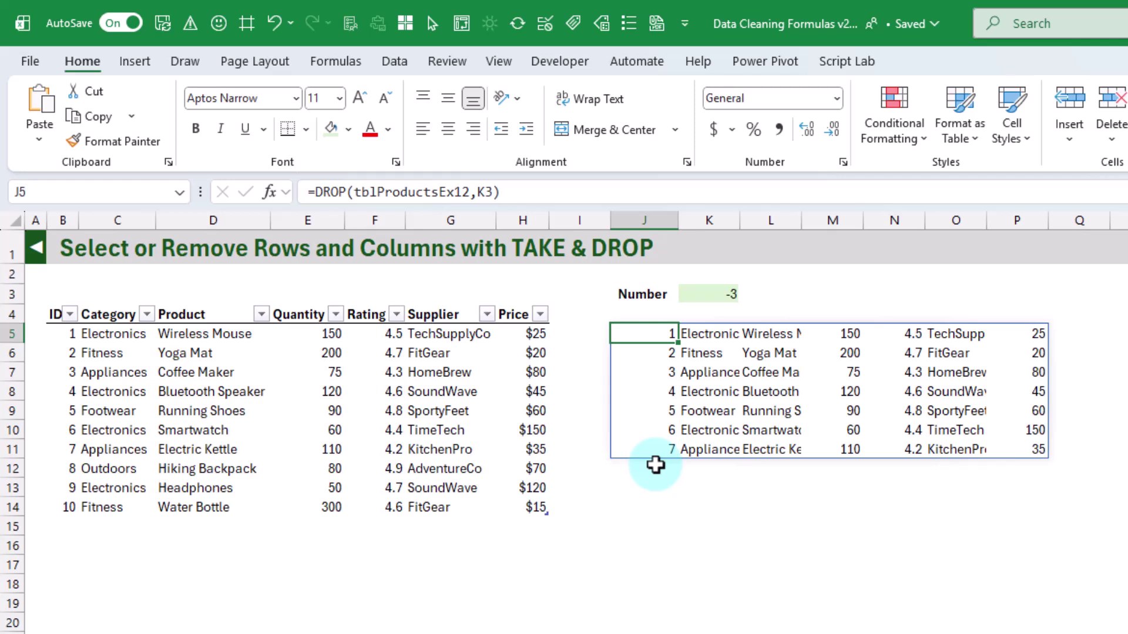
# - Set the Number value in K3 to 2 to drop the first two rows, and return to J5
pyautogui.click(725, 296)
pyautogui.write('2')
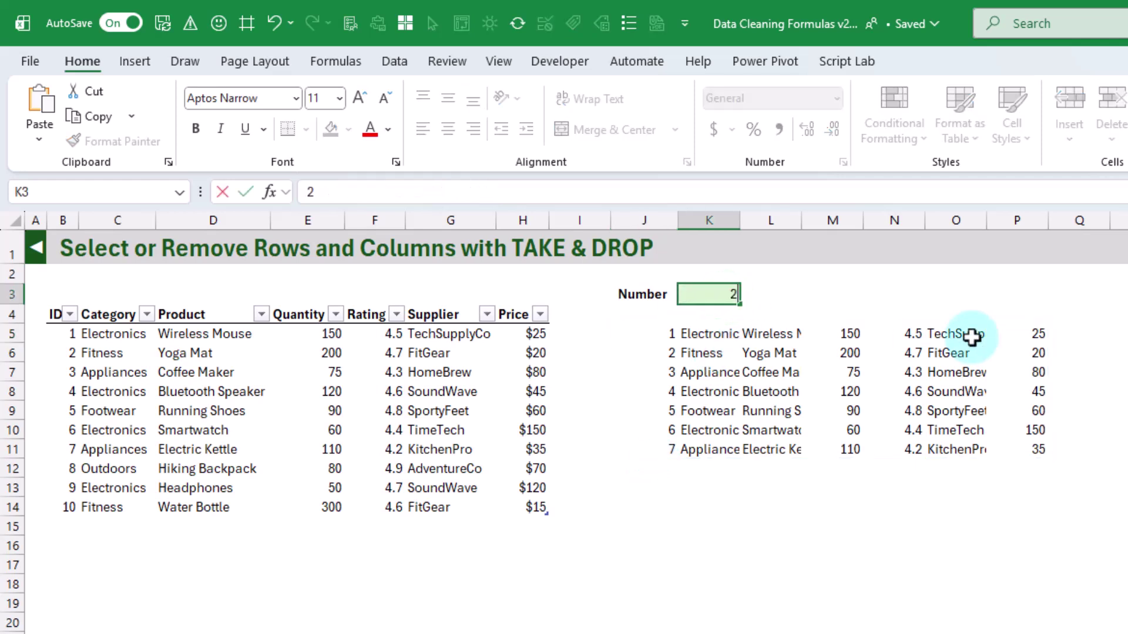
pyautogui.hotkey('ctrl', 'Return')
pyautogui.press('Left')
pyautogui.press('Down')
pyautogui.press('Down')
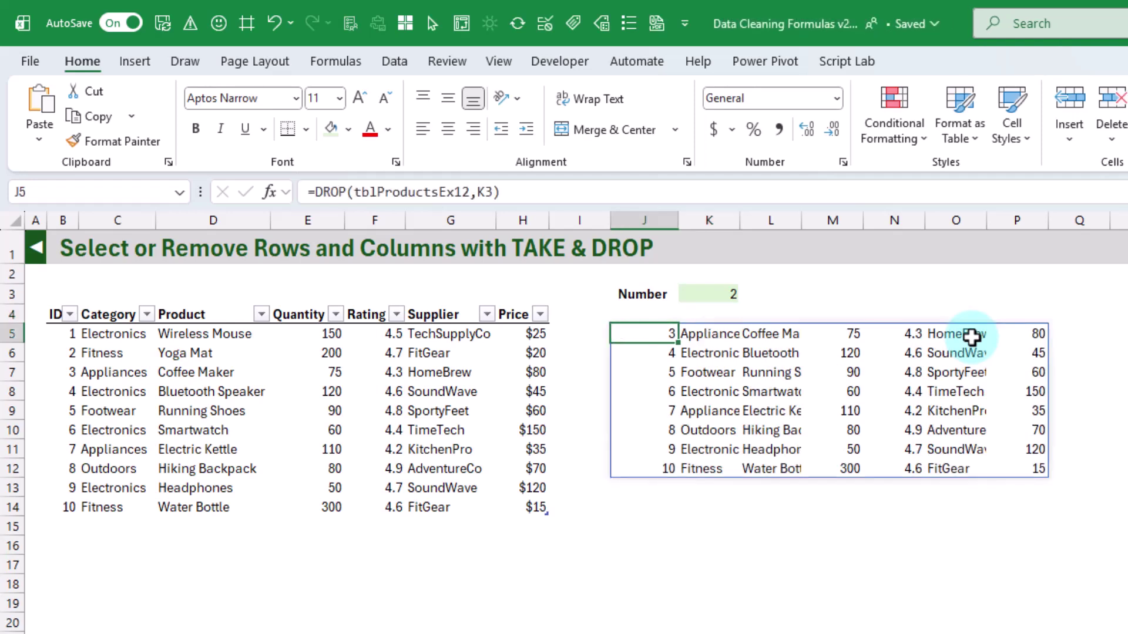
# - Add 2 as the columns argument of the J5 DROP formula to also remove the first two columns
pyautogui.click(488, 190)
pyautogui.write(',2')
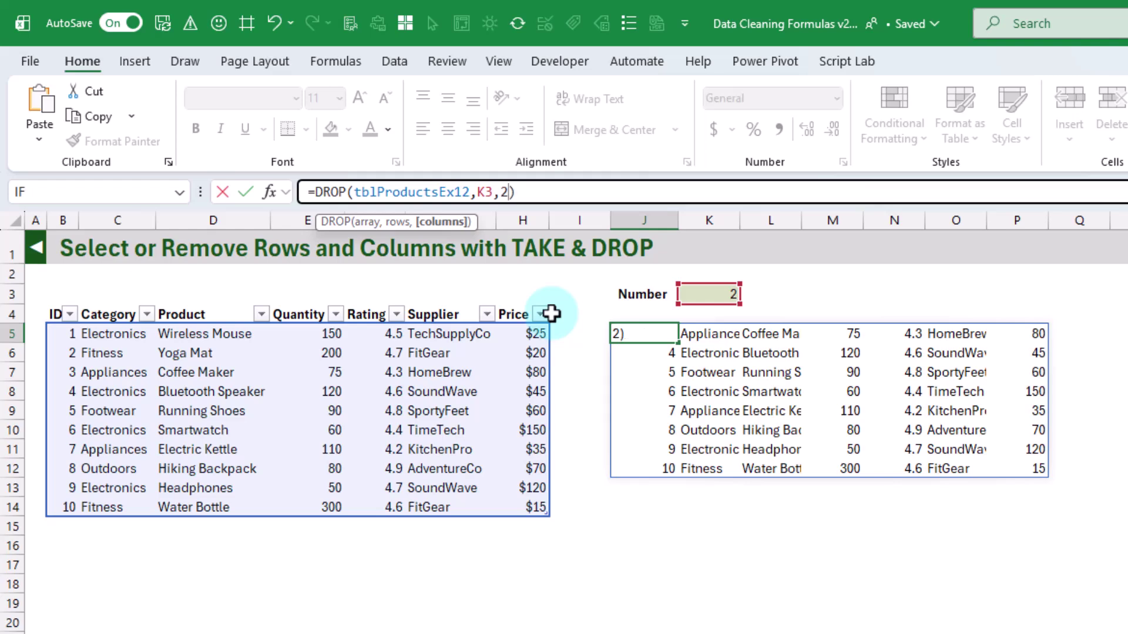
pyautogui.press('Return')
pyautogui.press('Up')
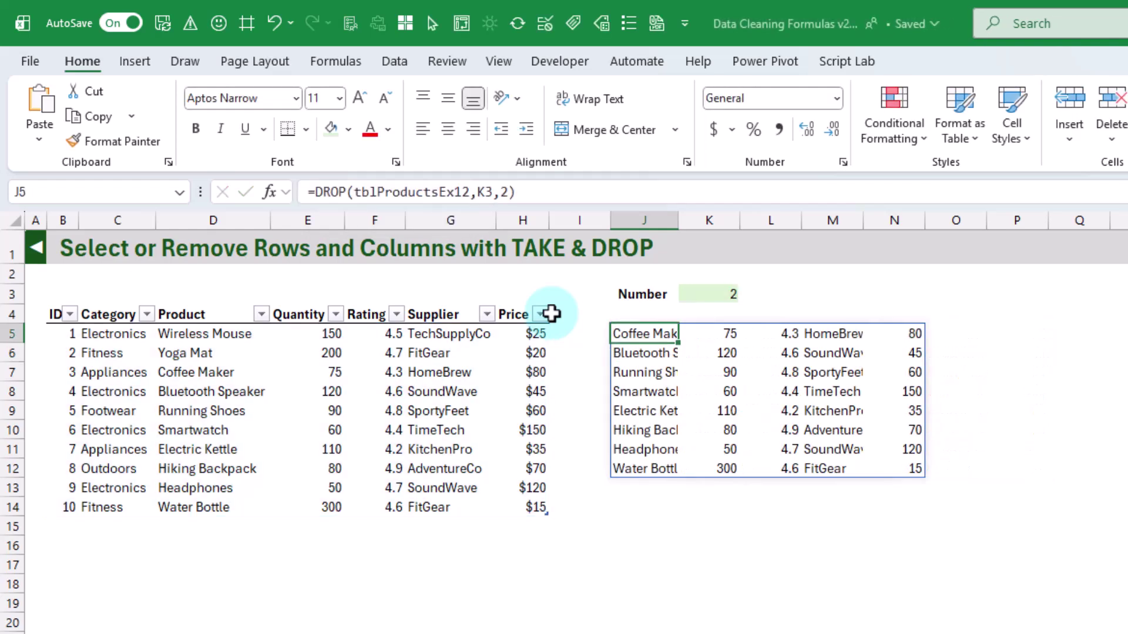
# - Change the columns argument of the J5 DROP formula to -2 to remove the last two columns
pyautogui.click(501, 192)
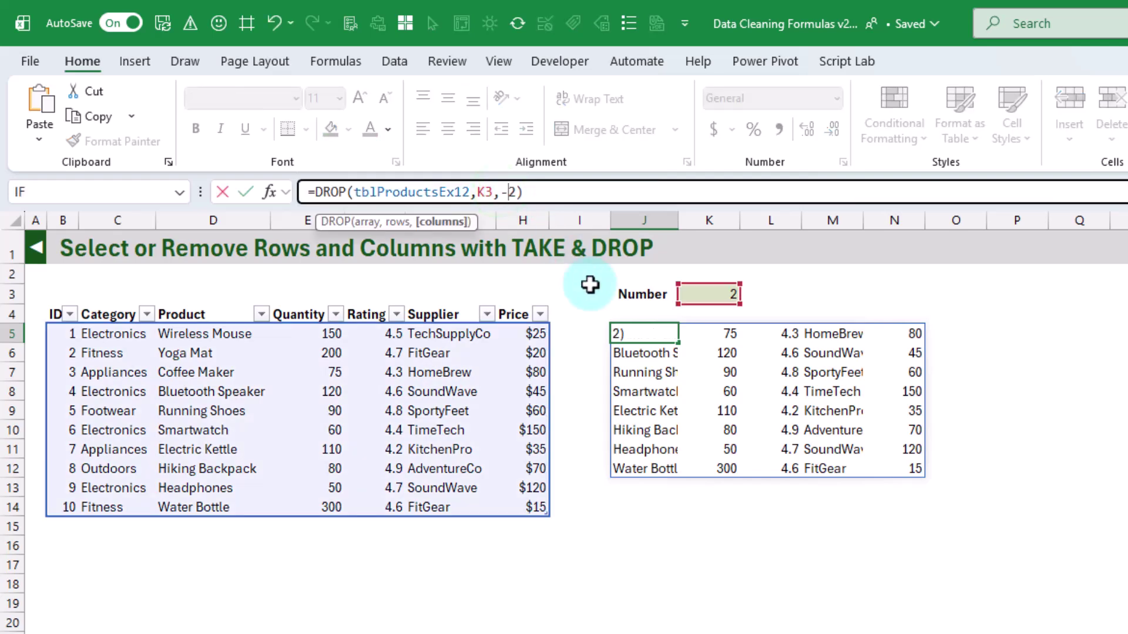
pyautogui.write('-')
pyautogui.press('Return')
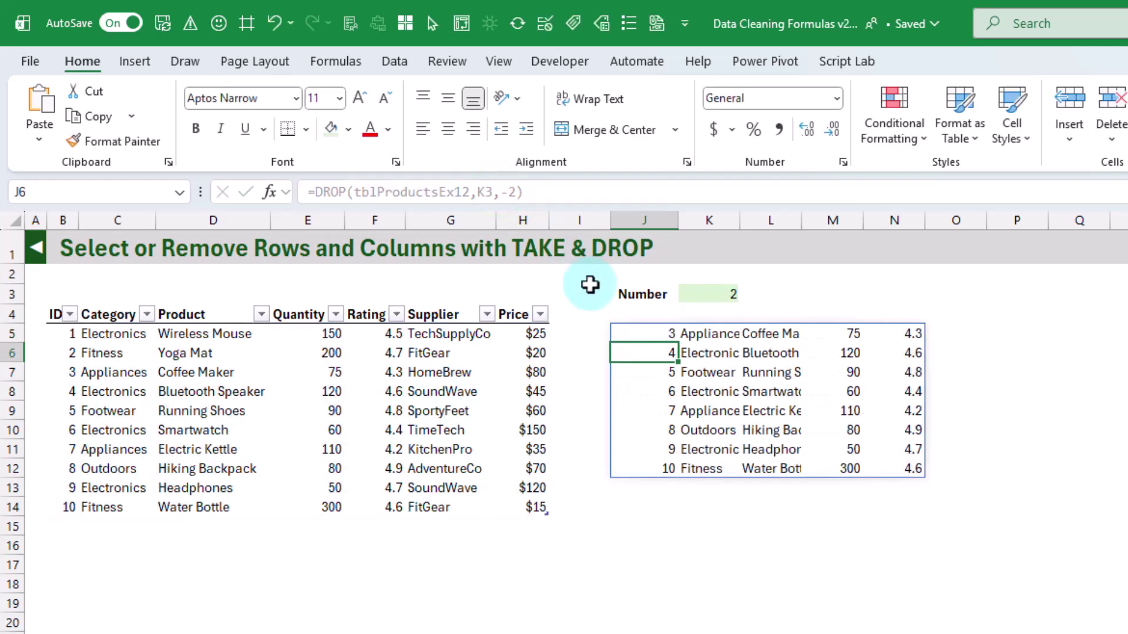
pyautogui.press('Up')
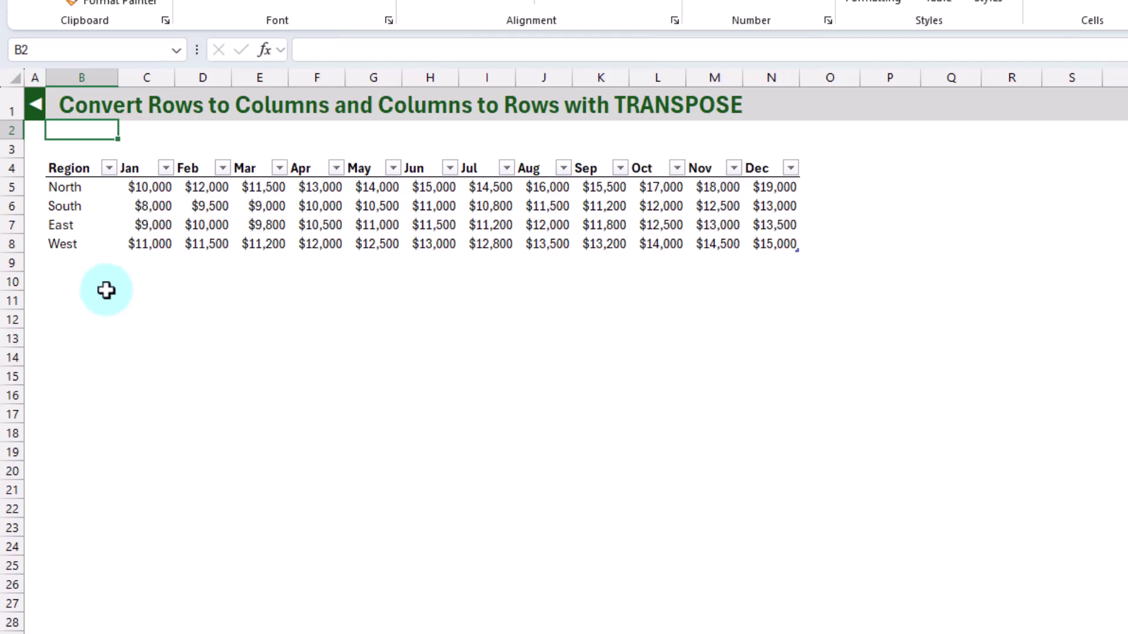
# - On the TRANSPOSE sheet, enter =TRANSPOSE(tblSalesEx13[#All]) in B10 to swap the sales table's rows and columns
pyautogui.click(83, 287)
pyautogui.write('=tra')
pyautogui.press('Down')
pyautogui.press('Tab')
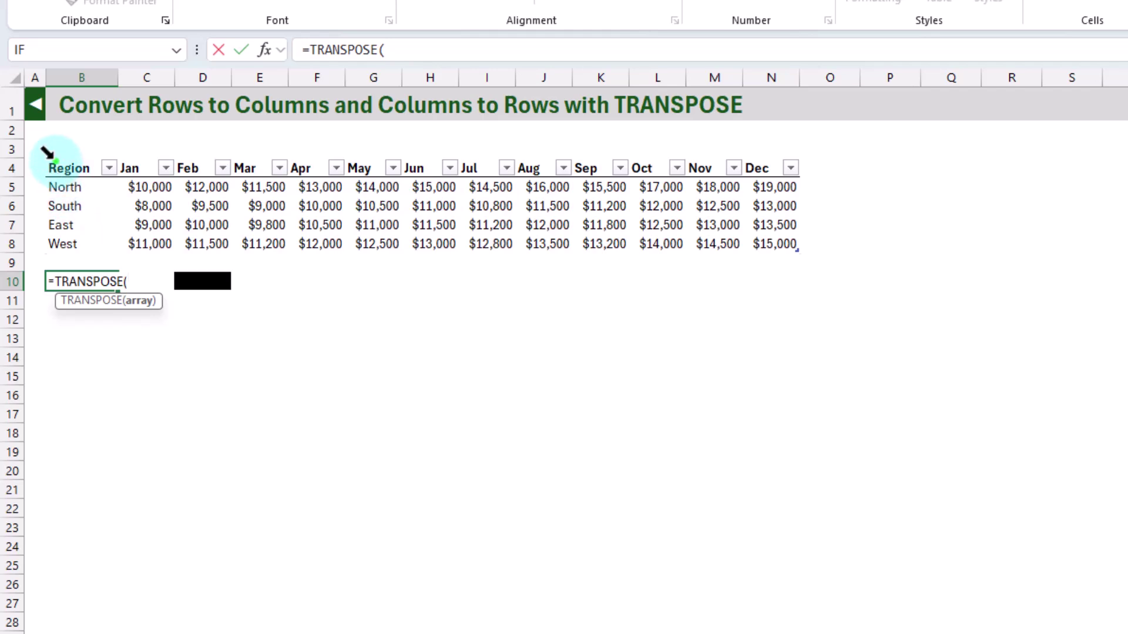
pyautogui.click(48, 152)
pyautogui.click(56, 161)
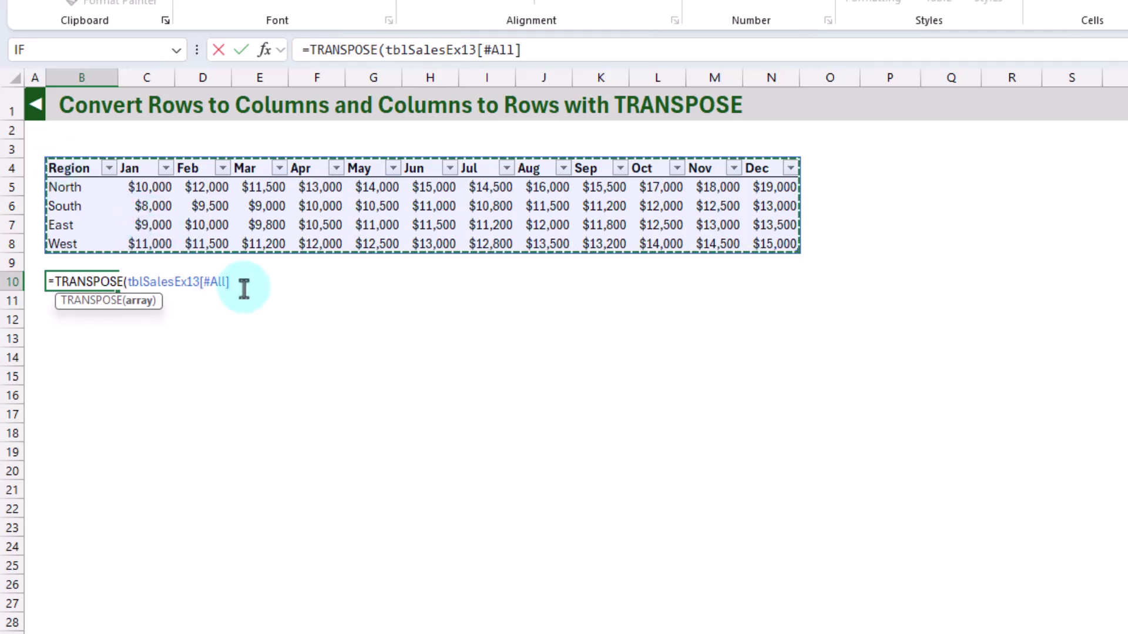
pyautogui.write(')')
pyautogui.press('Return')
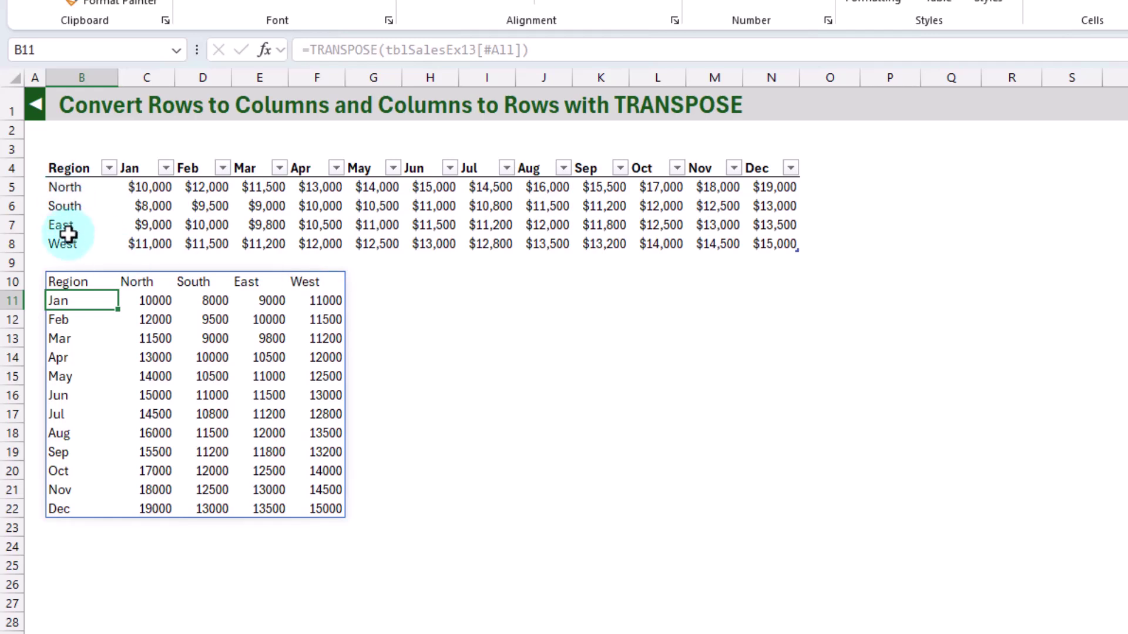
pyautogui.click(88, 280)
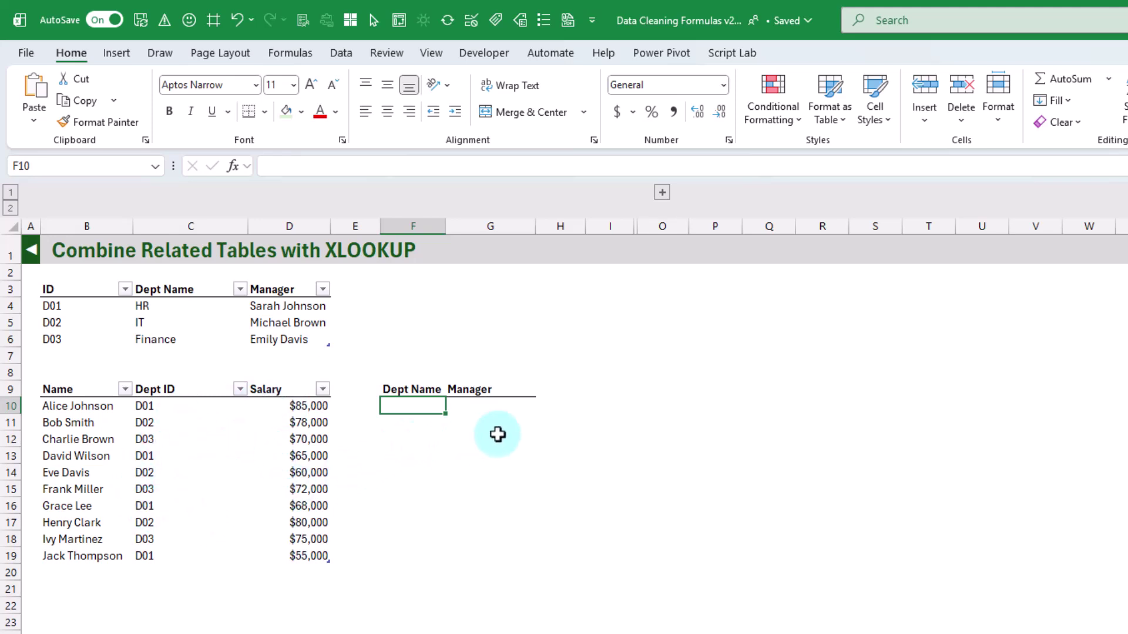
# - On the XLOOKUP sheet, enter =XLOOKUP(tblEmpEx14[@[Dept ID]],tblDeptEx14[ID],tblDeptEx14[[Dept Name]:[Manager]]) in F10 to return department name and manager
pyautogui.write('=xl')
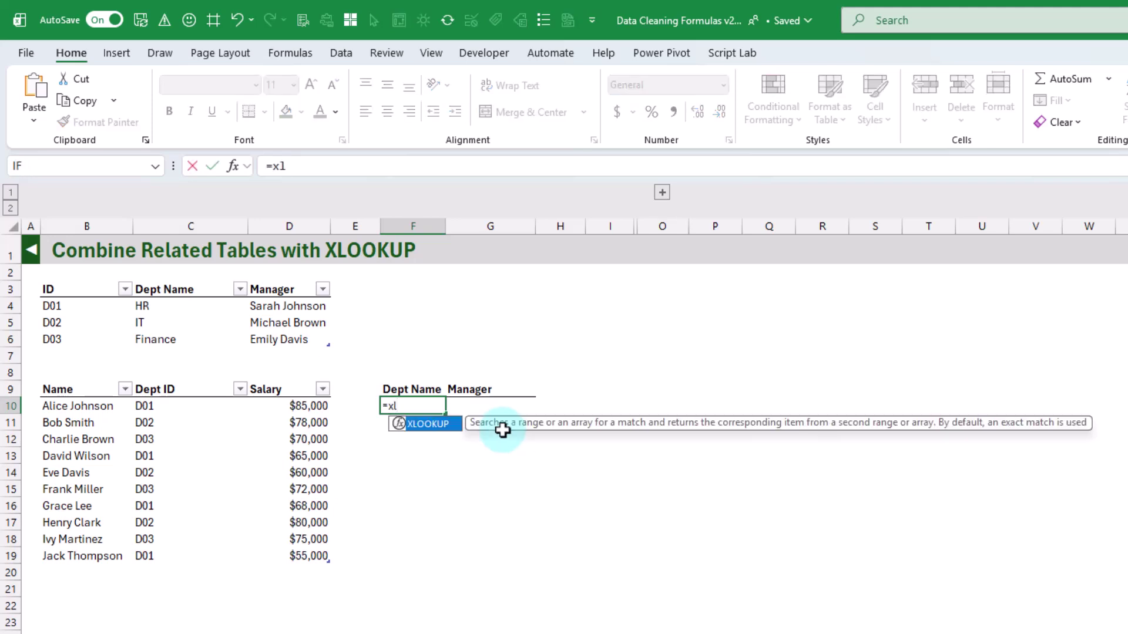
pyautogui.press('Tab')
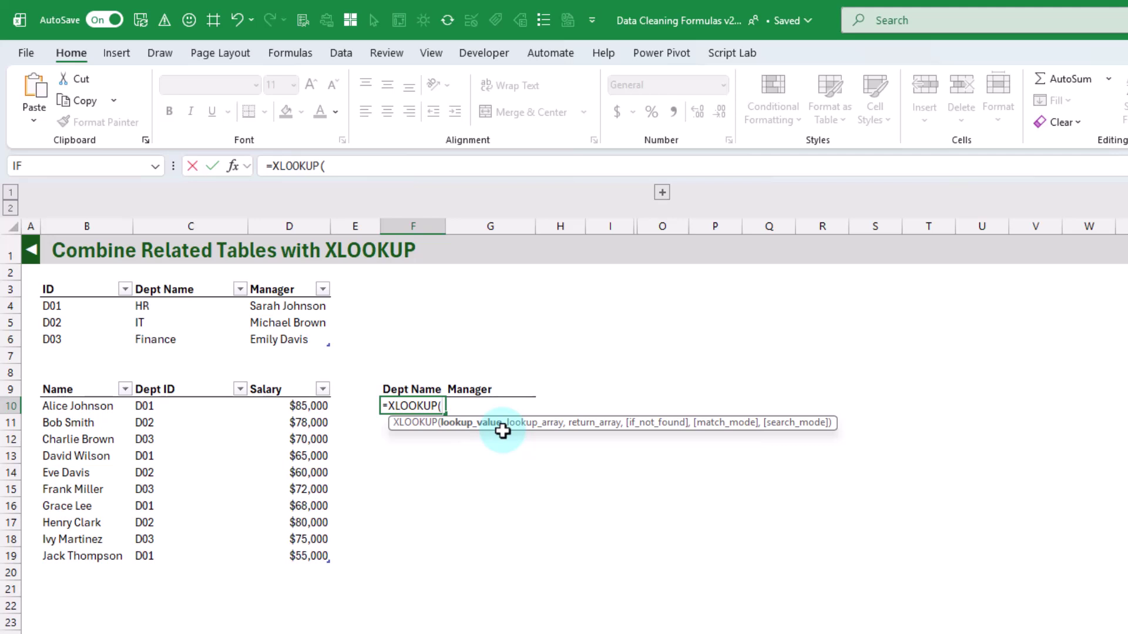
pyautogui.click(172, 405)
pyautogui.write(',')
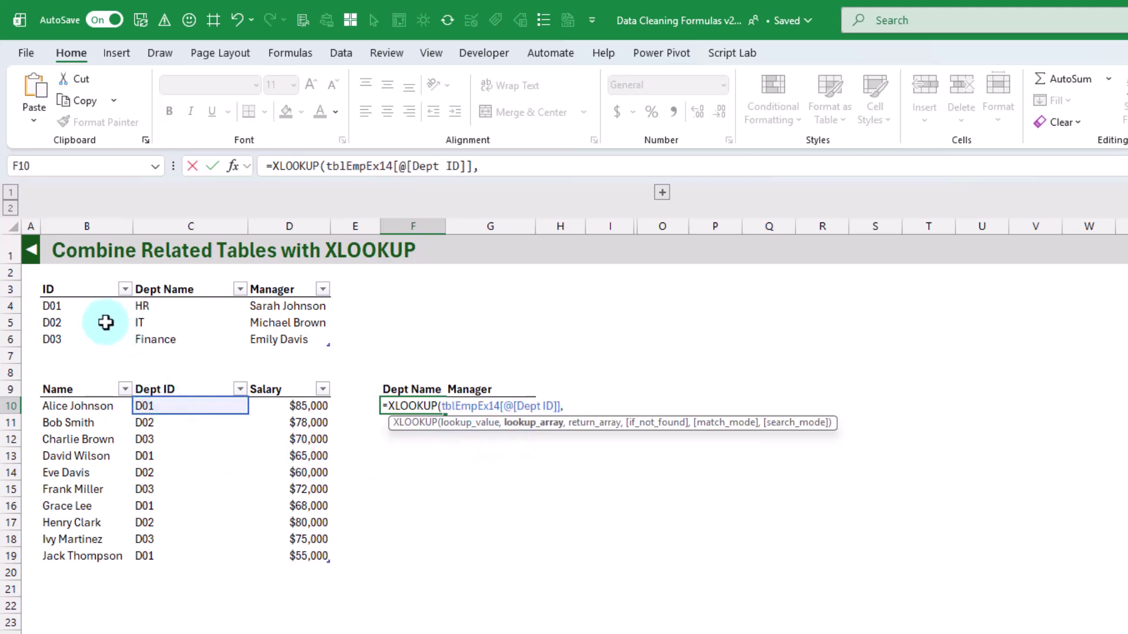
pyautogui.click(77, 285)
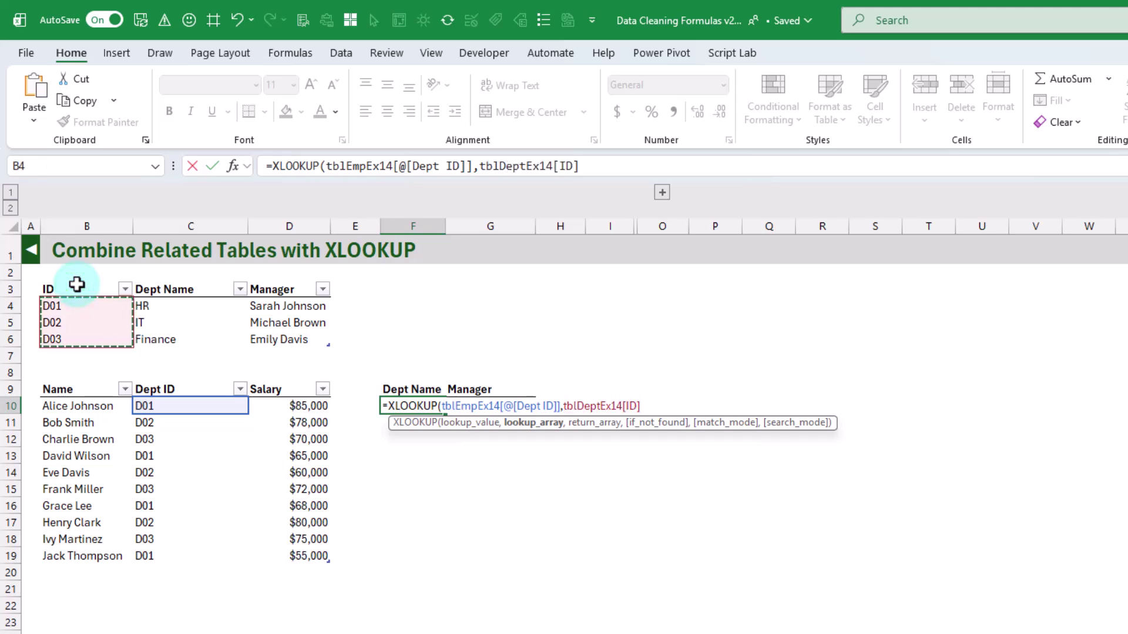
pyautogui.write(',')
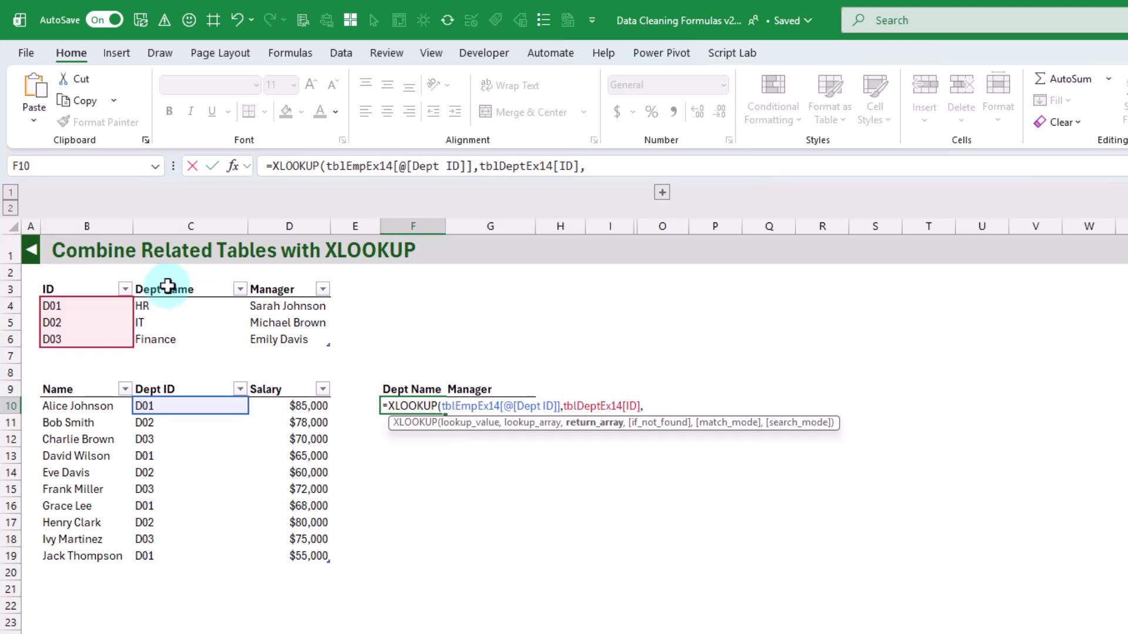
pyautogui.moveTo(170, 280); pyautogui.dragTo(280, 284)
pyautogui.write(')')
pyautogui.press('Return')
# - Fill the F10 XLOOKUP formula down to F19 for all employees
pyautogui.click(442, 411)
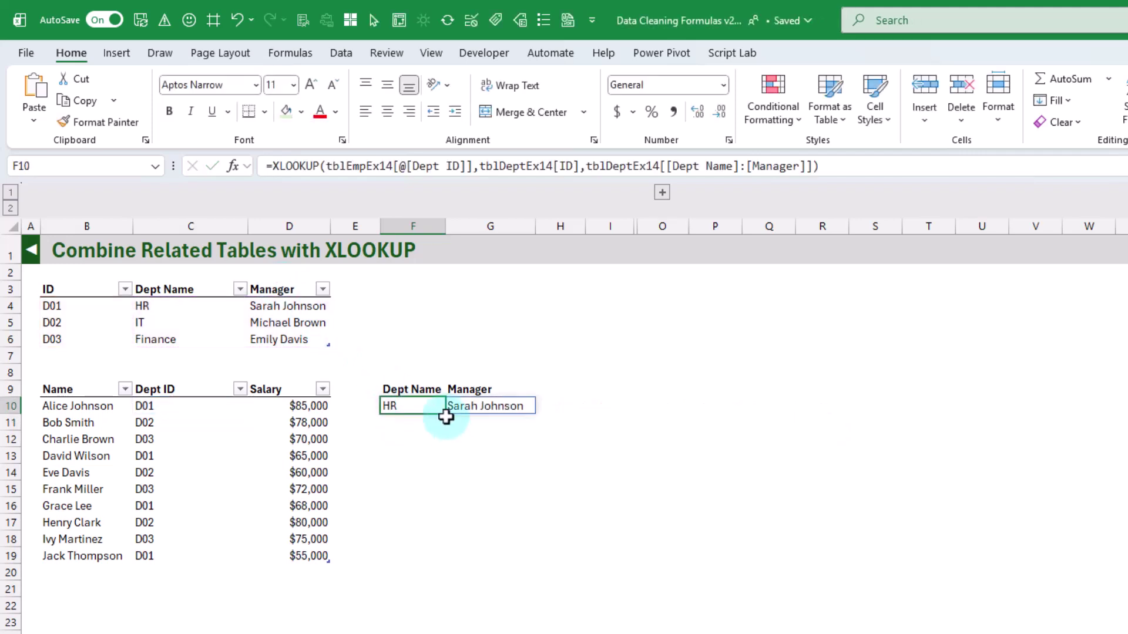
pyautogui.moveTo(447, 417); pyautogui.dragTo(444, 559)
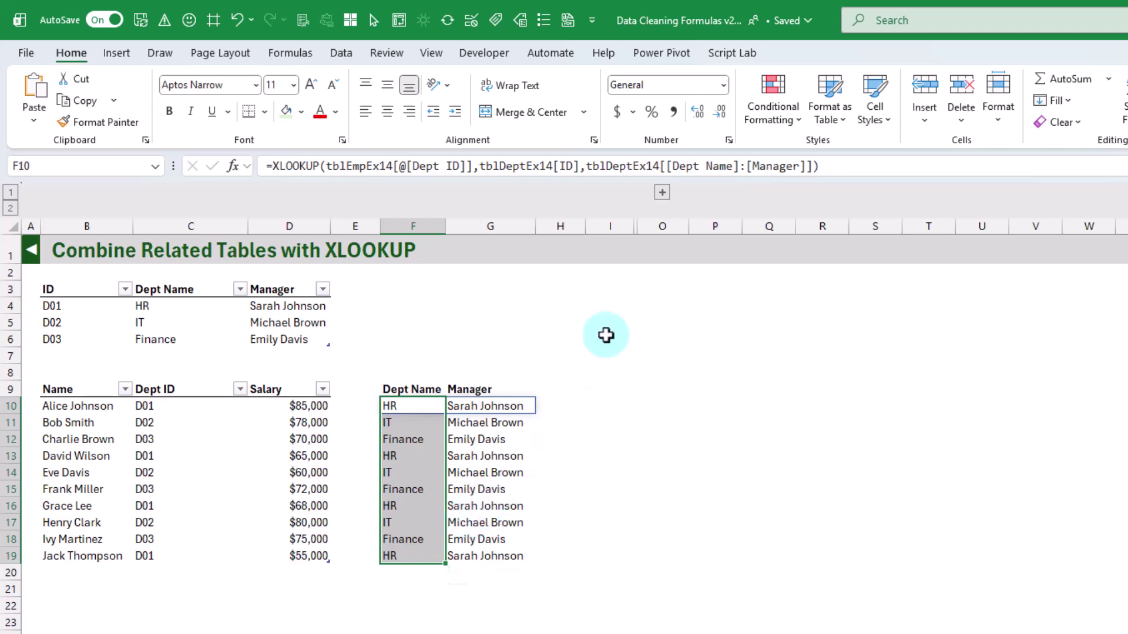
# - Expand the grouped columns after I and examine the single HSTACK formula in J10 and its spilled range
pyautogui.click(663, 192)
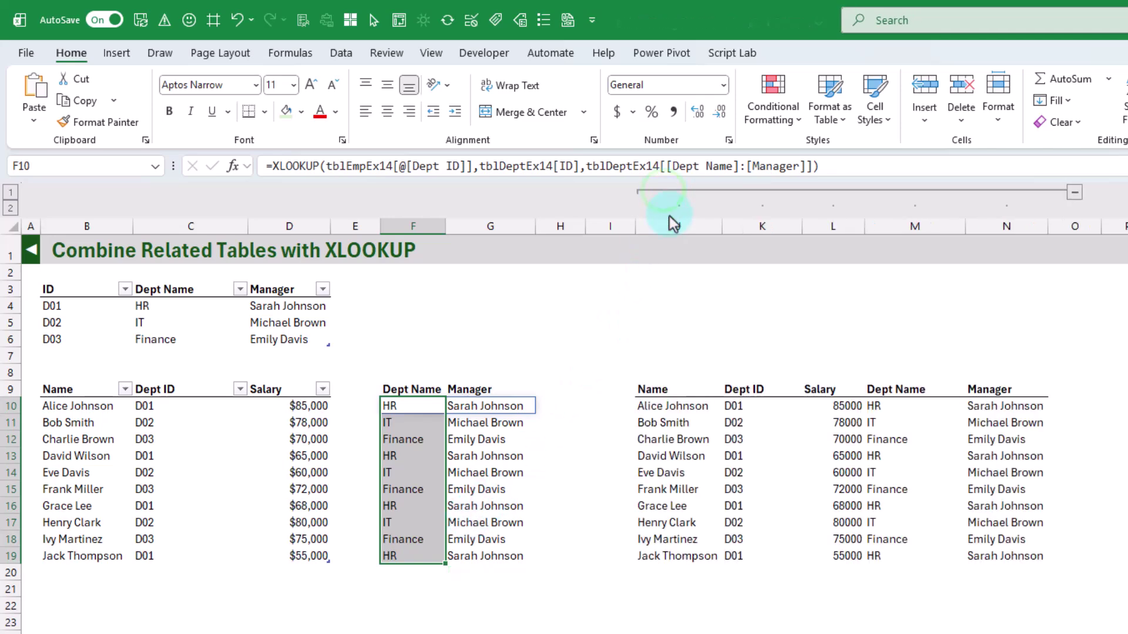
pyautogui.click(658, 405)
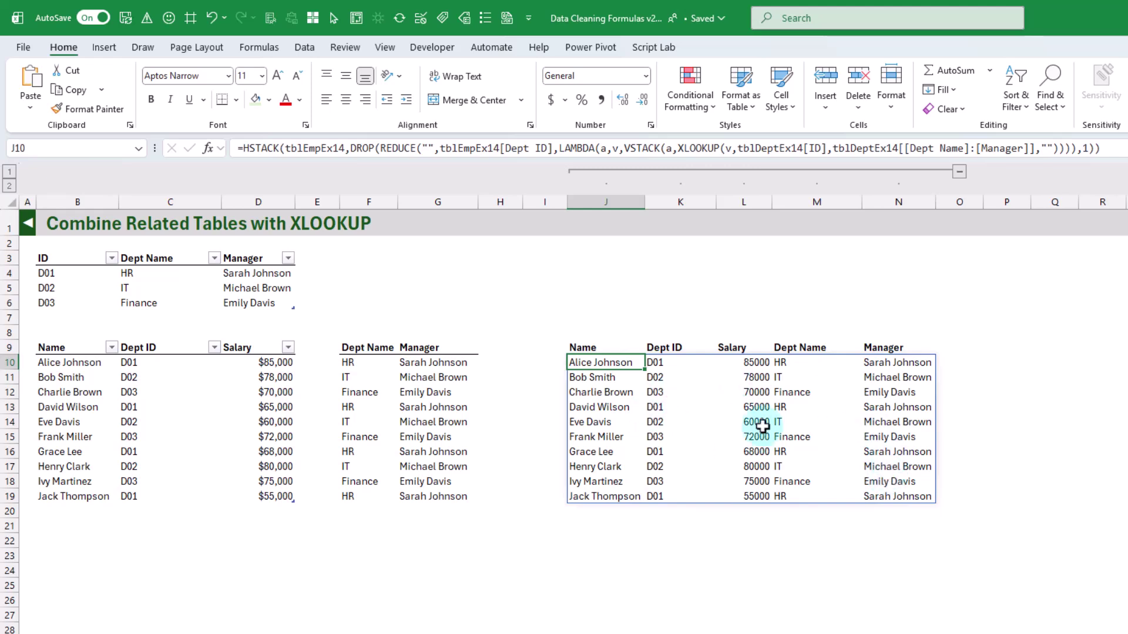
pyautogui.moveTo(593, 362); pyautogui.dragTo(911, 494)
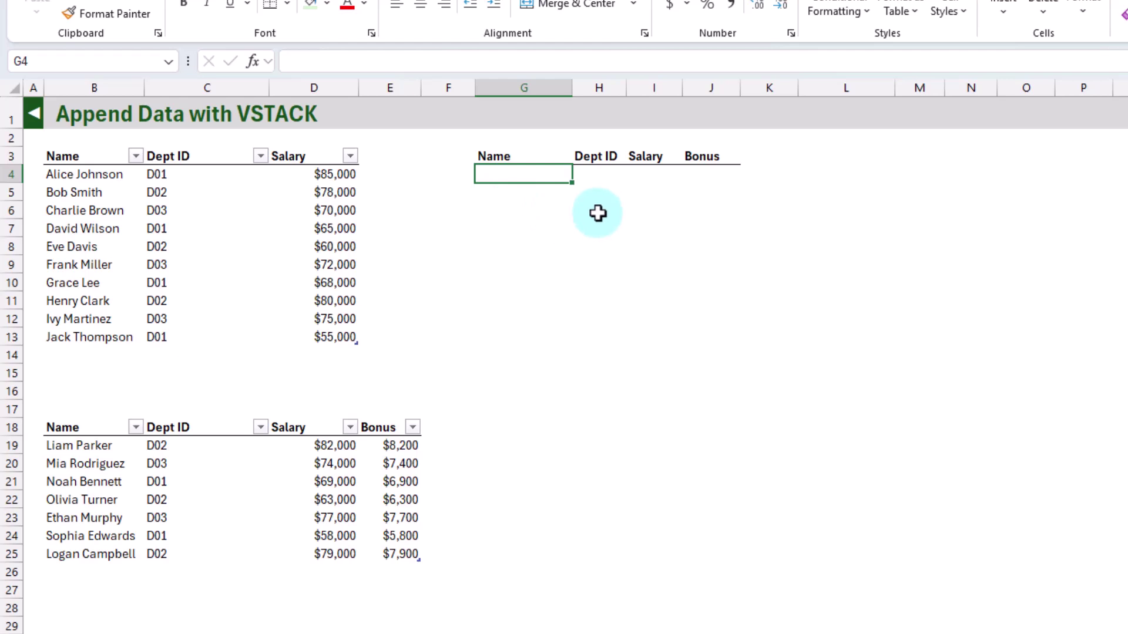
# - Enter =VSTACK(tblEmp1,tblEmp2) in G4 to stack the two employee tables
pyautogui.write('=')
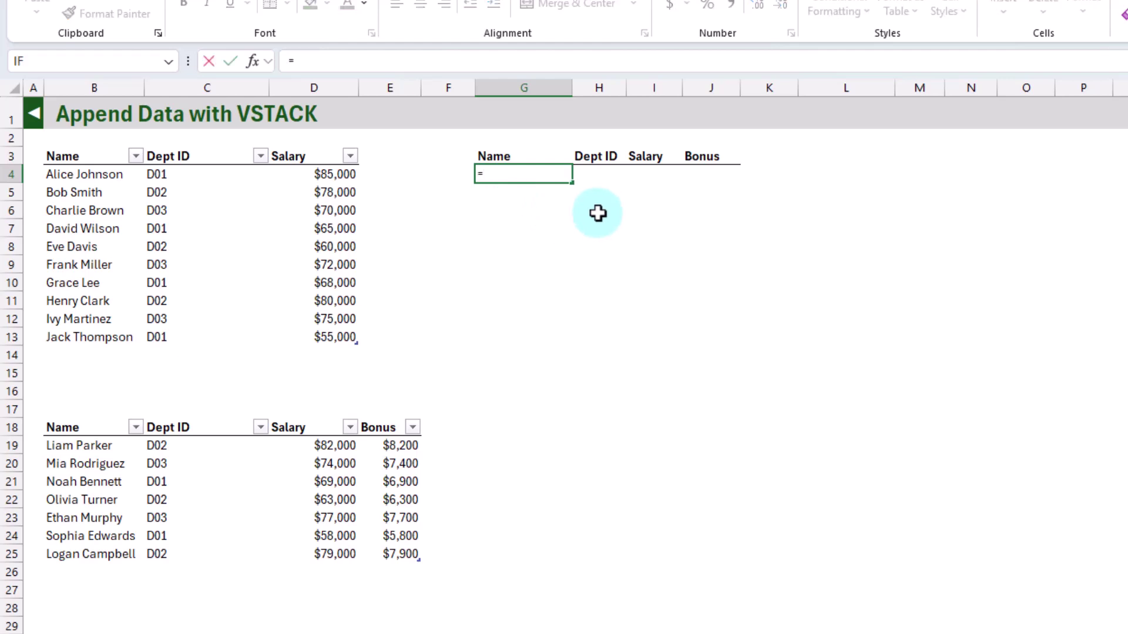
pyautogui.write('vst')
pyautogui.press('Tab')
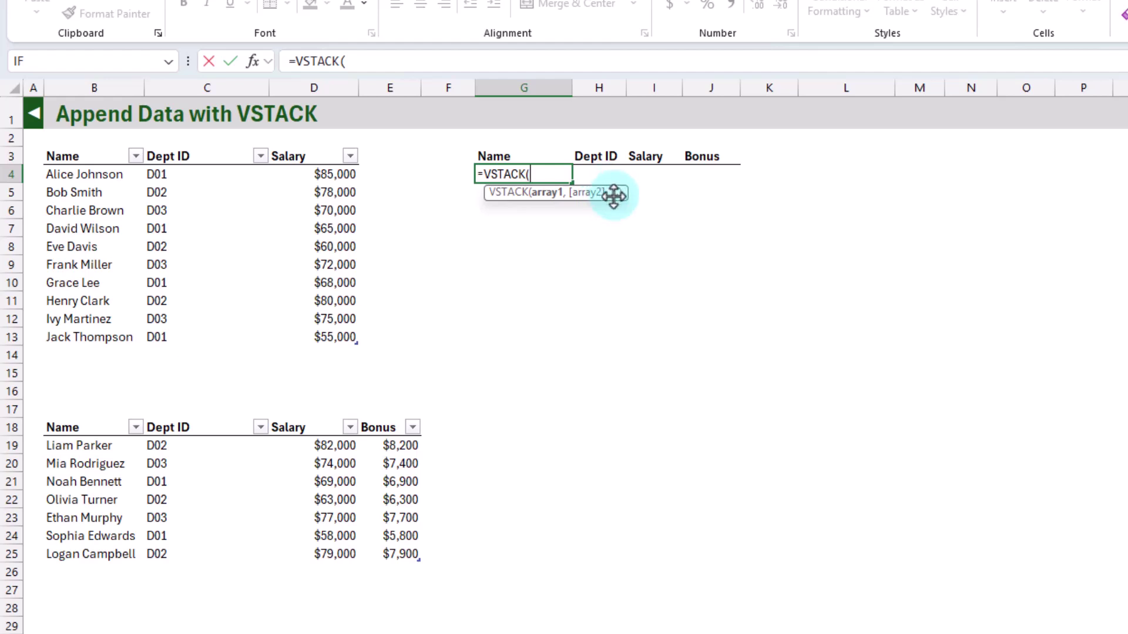
pyautogui.click(45, 143)
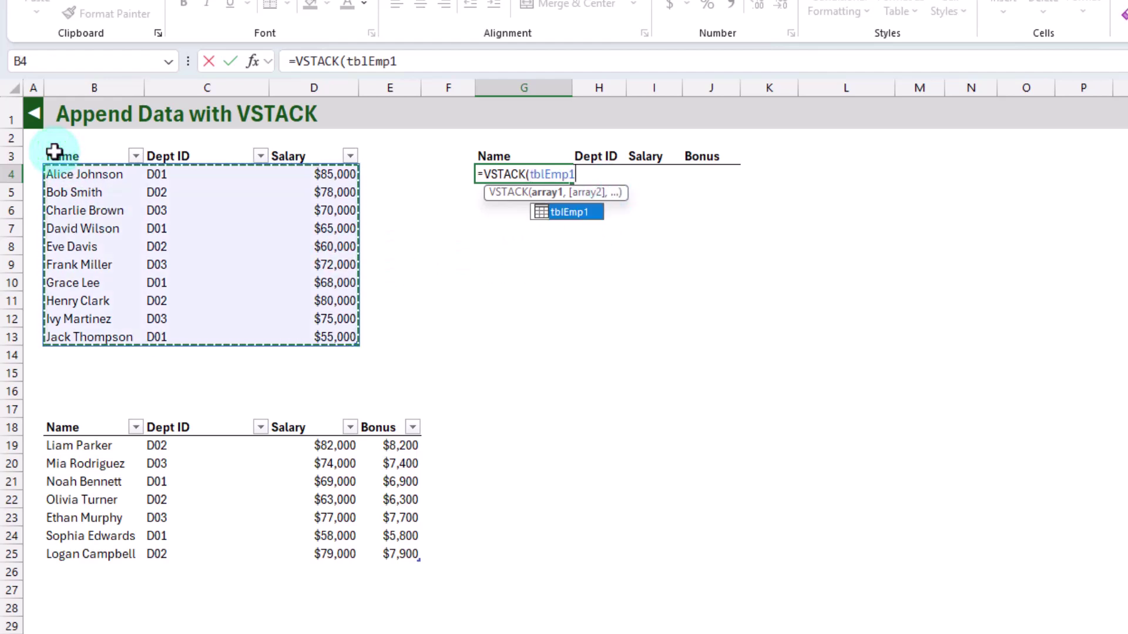
pyautogui.write(',')
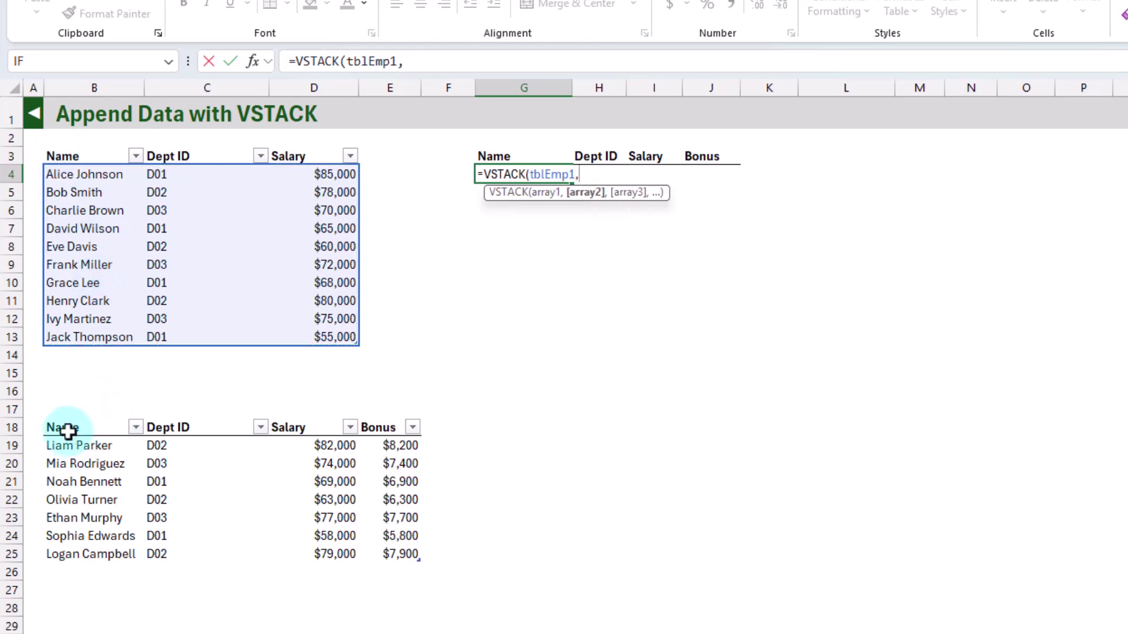
pyautogui.click(46, 413)
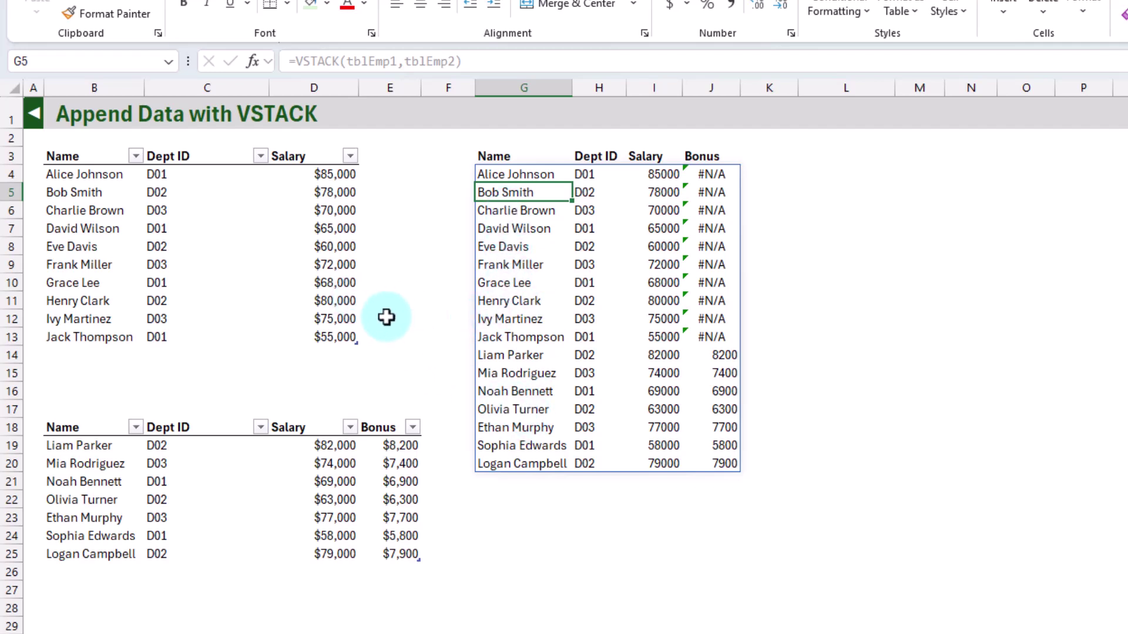
# - Move the Salary column ahead of Dept ID in the upper employee table
pyautogui.click(324, 145)
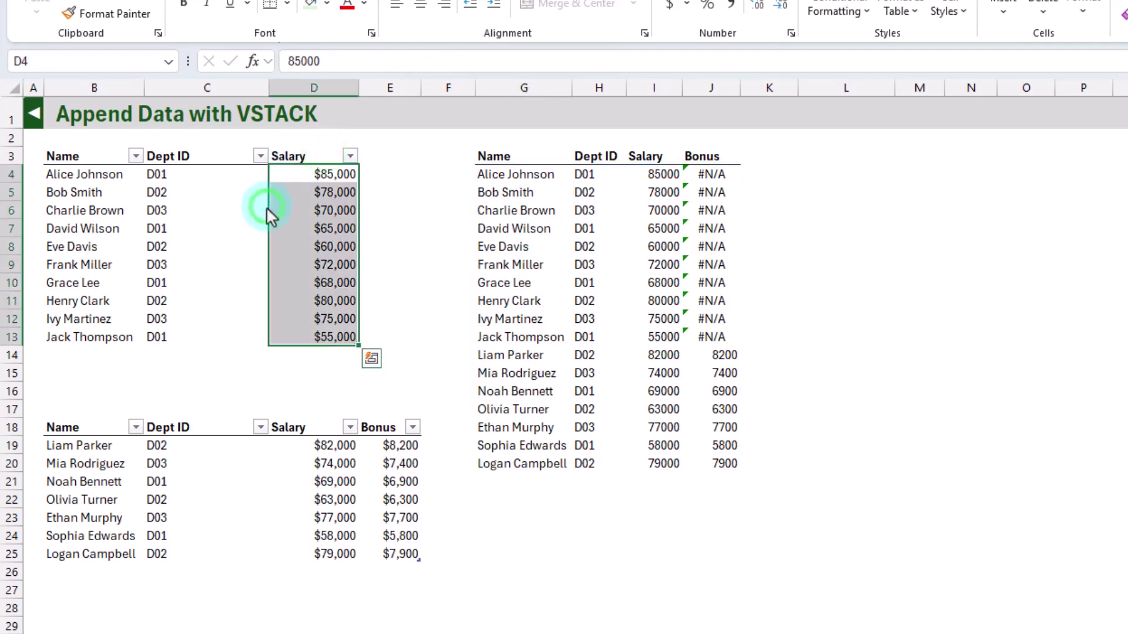
pyautogui.click(297, 148)
pyautogui.click(296, 149)
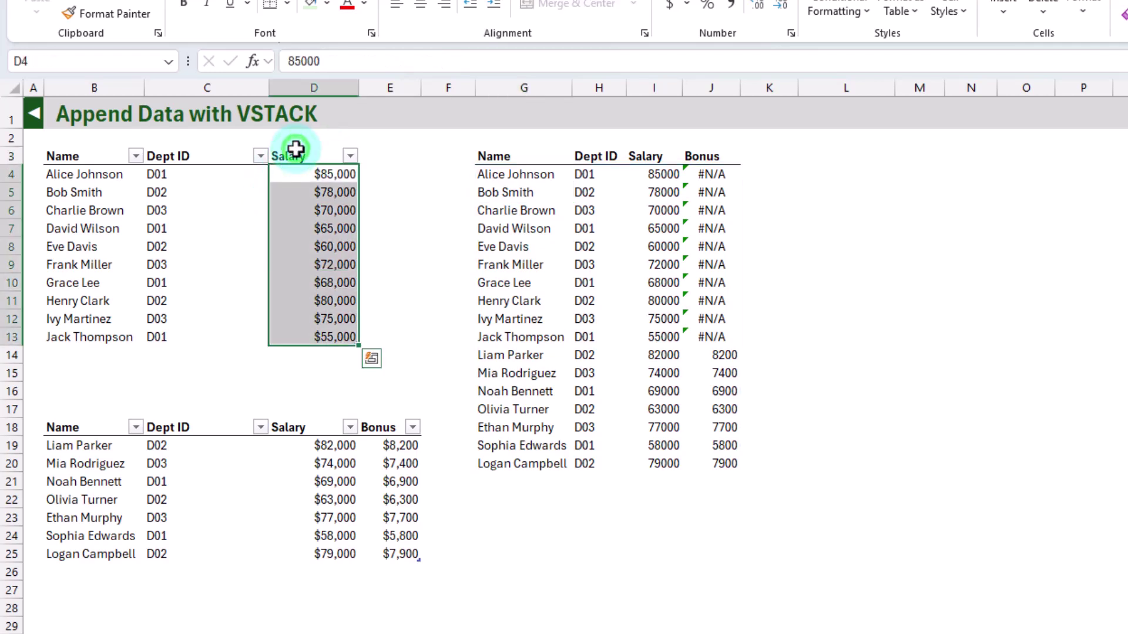
pyautogui.click(296, 150)
pyautogui.moveTo(268, 190); pyautogui.dragTo(163, 189)
# - Move the Bonus column, including its header, ahead of Salary in the lower employee table
pyautogui.click(317, 501)
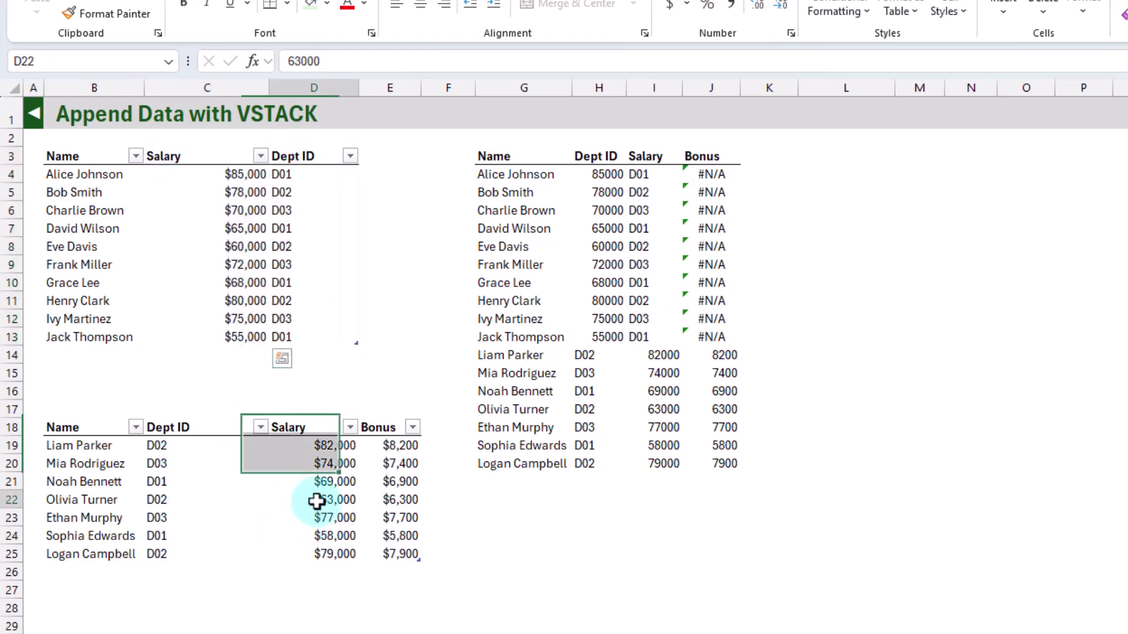
pyautogui.click(395, 419)
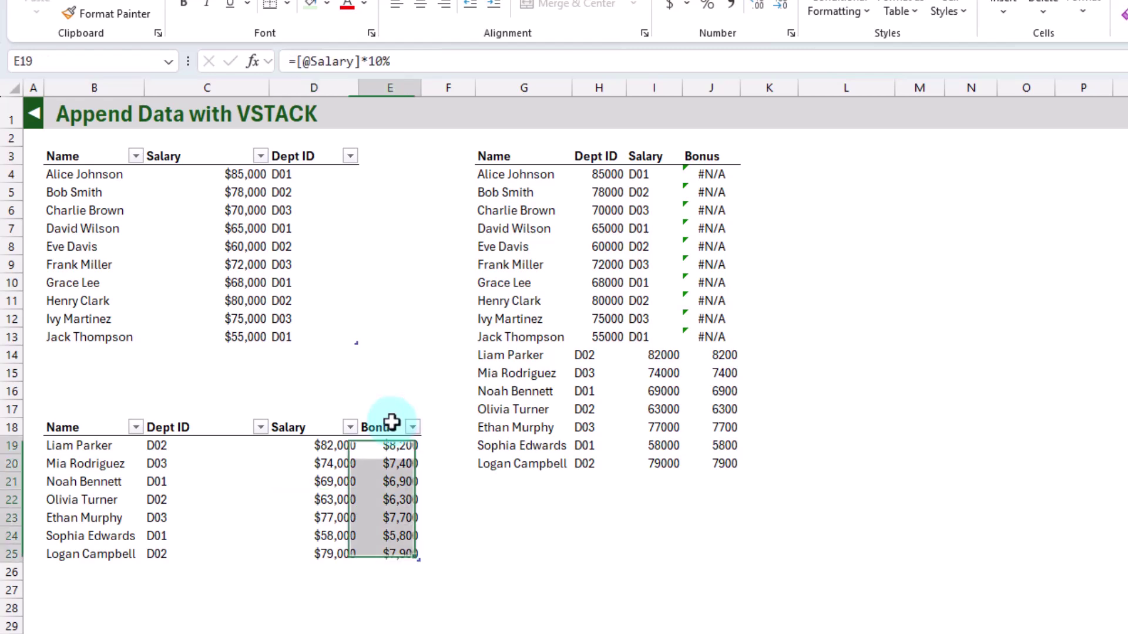
pyautogui.click(392, 419)
pyautogui.moveTo(357, 460); pyautogui.dragTo(275, 462)
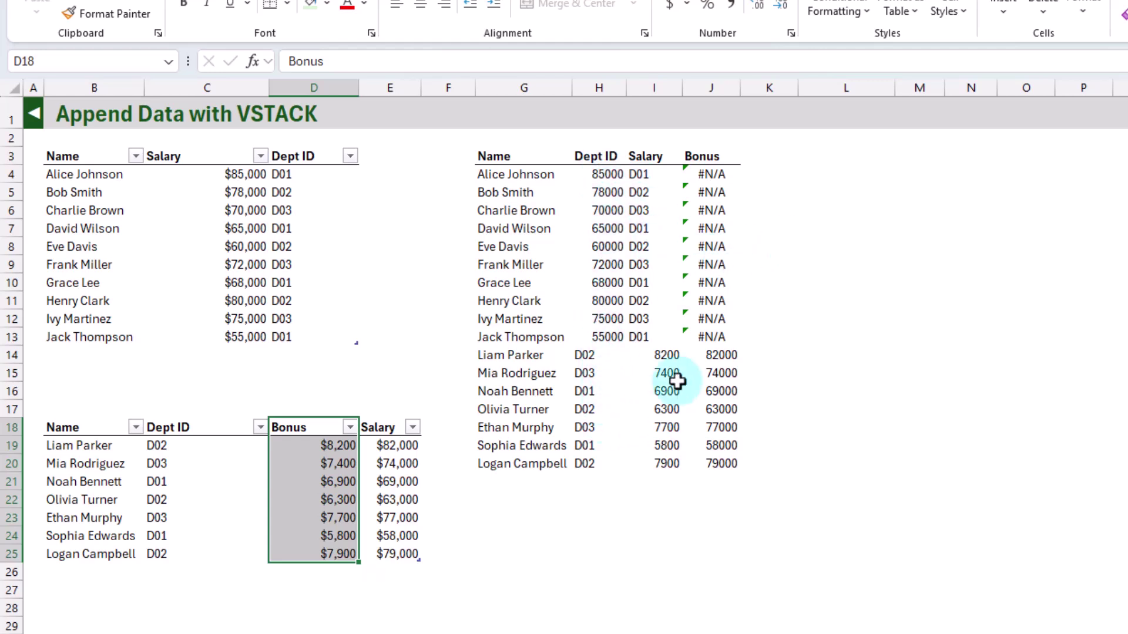
# - Enter =APPEND(tblEmp1[#All],tblEmp2[#All]) in L4 to combine both tables with their headers
pyautogui.click(837, 169)
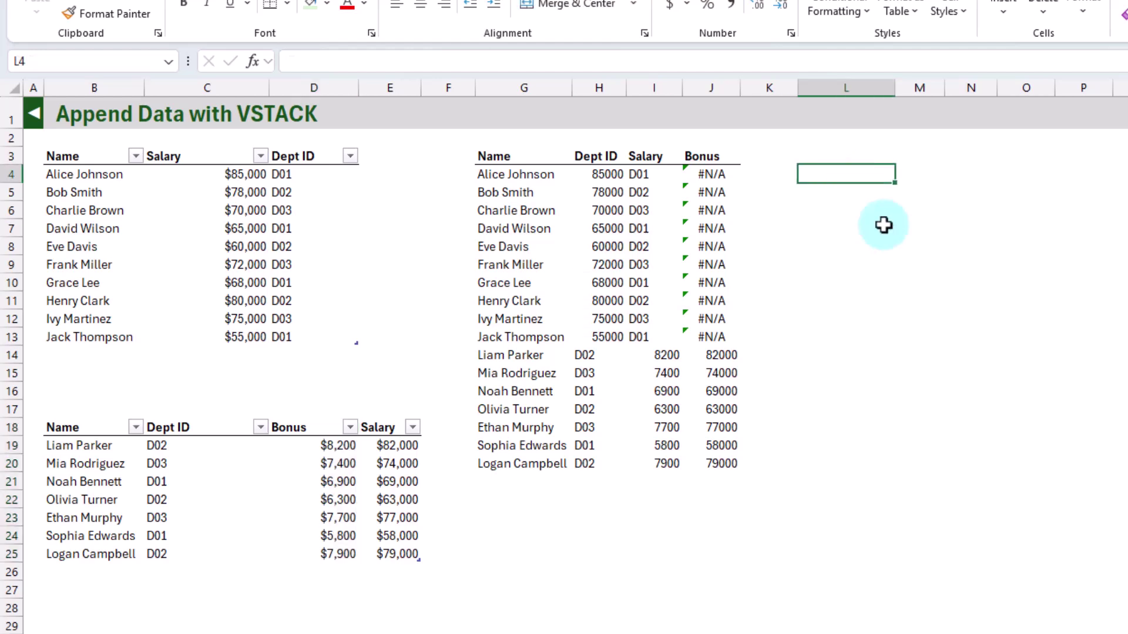
pyautogui.write('=')
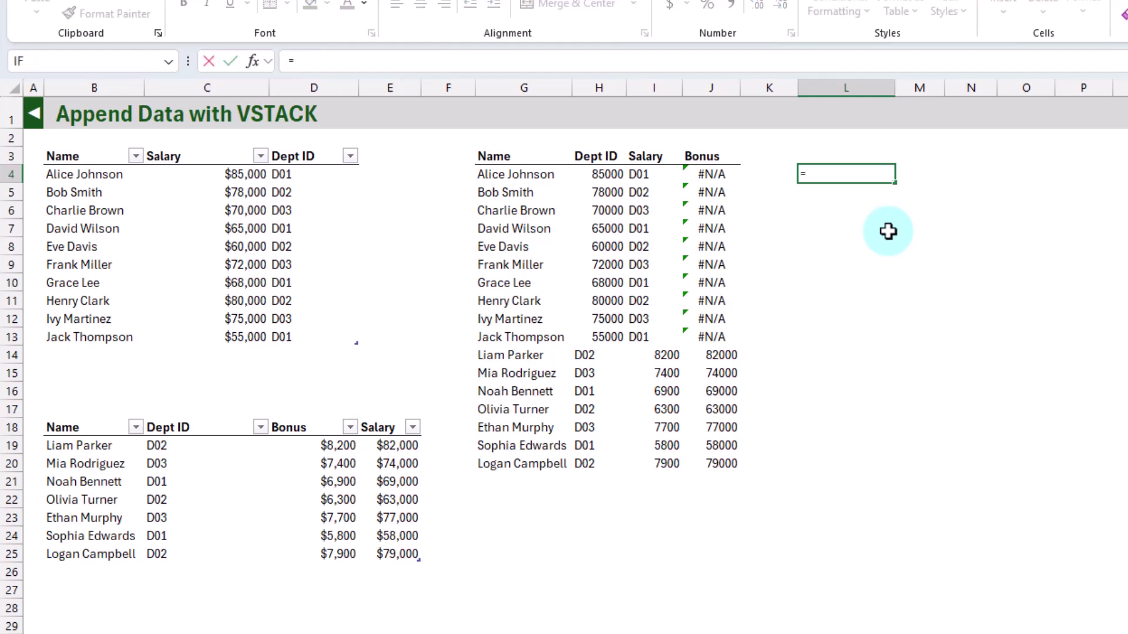
pyautogui.write('ap')
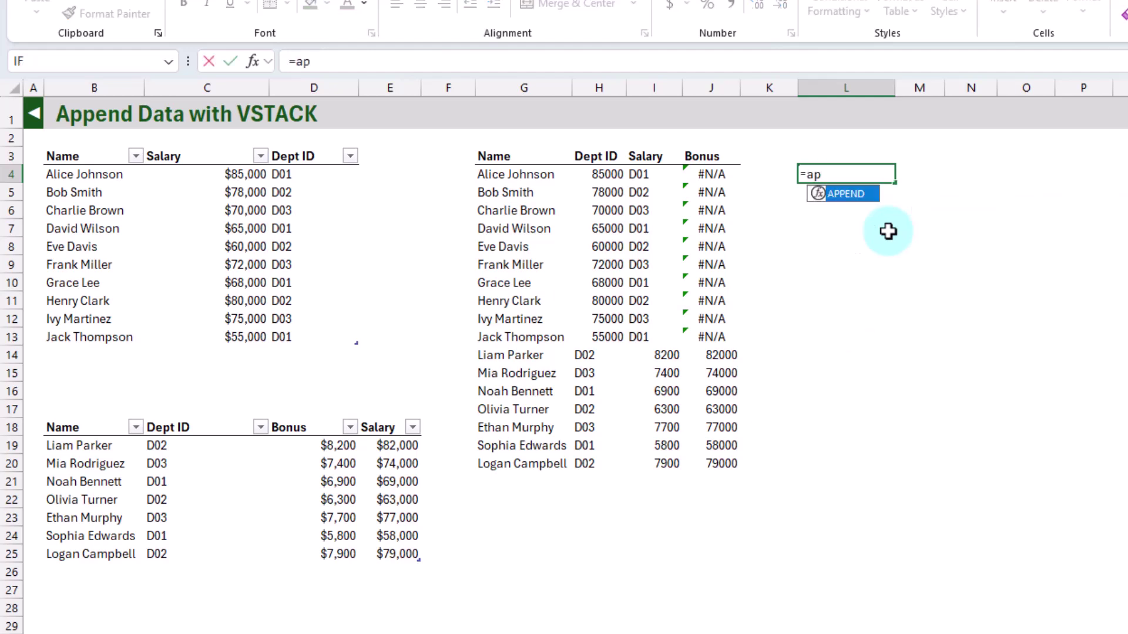
pyautogui.write('p')
pyautogui.press('Tab')
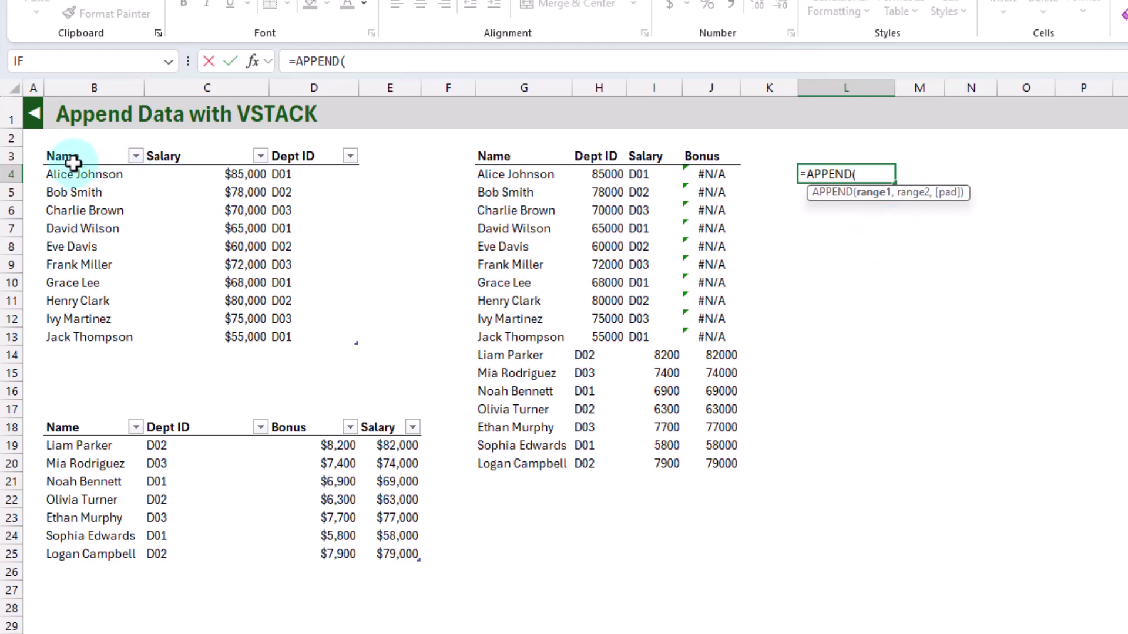
pyautogui.click(44, 142)
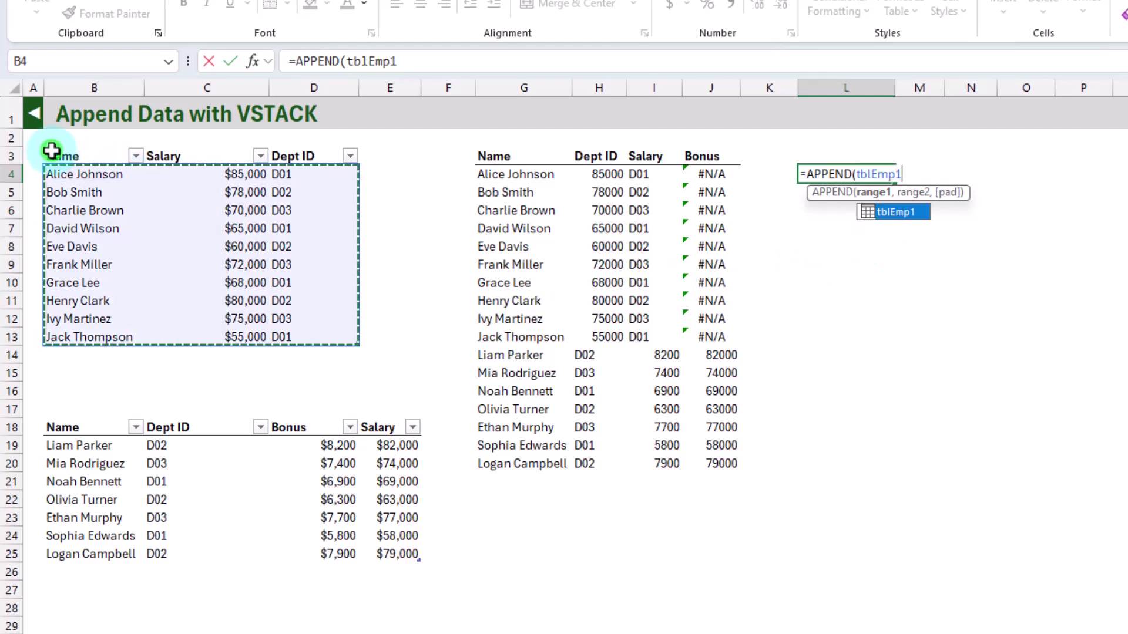
pyautogui.click(44, 142)
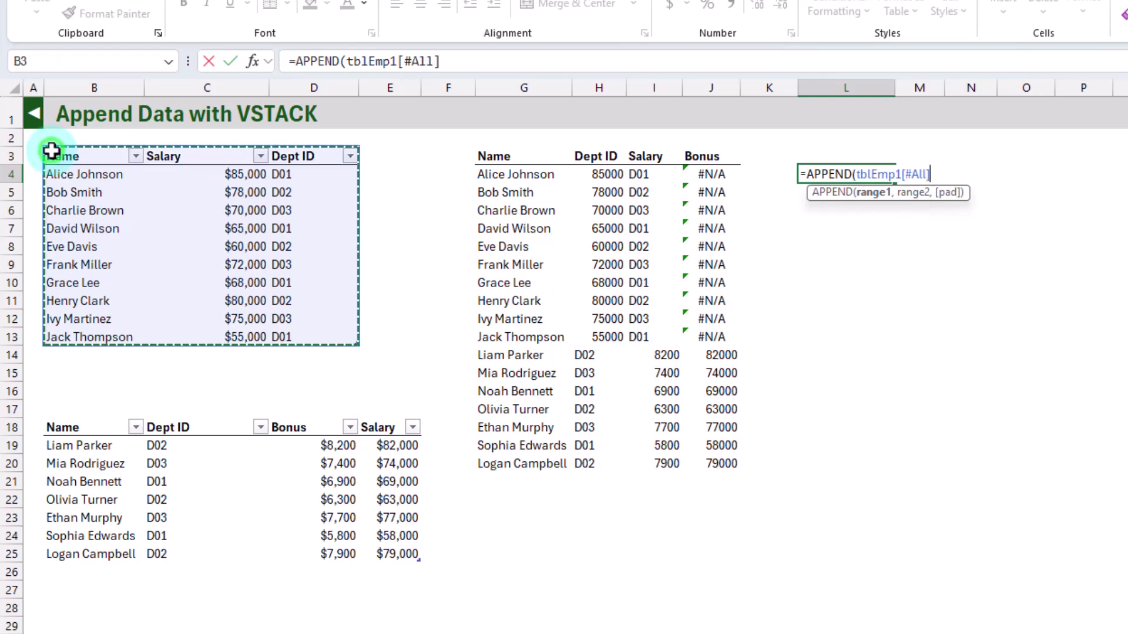
pyautogui.write(',')
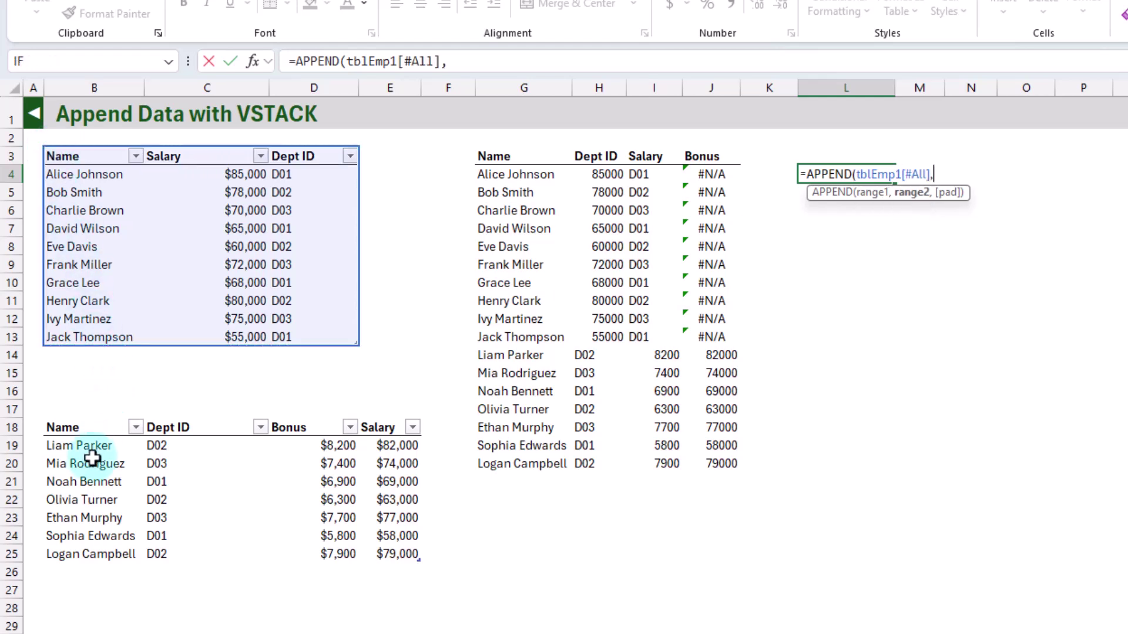
pyautogui.click(42, 415)
pyautogui.click(44, 416)
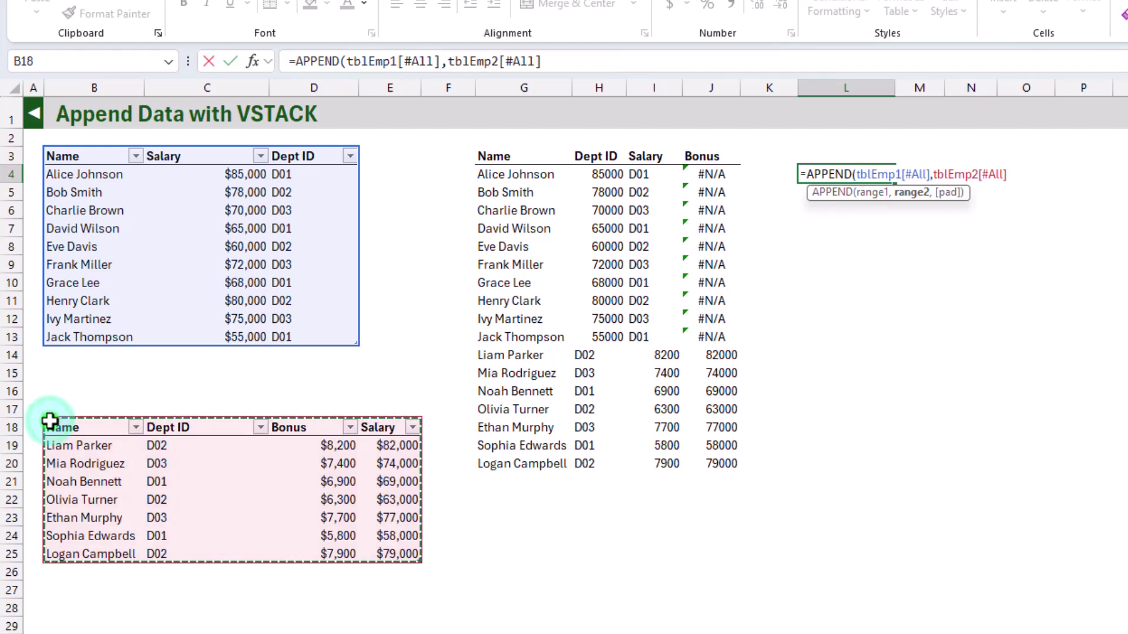
pyautogui.press('Return')
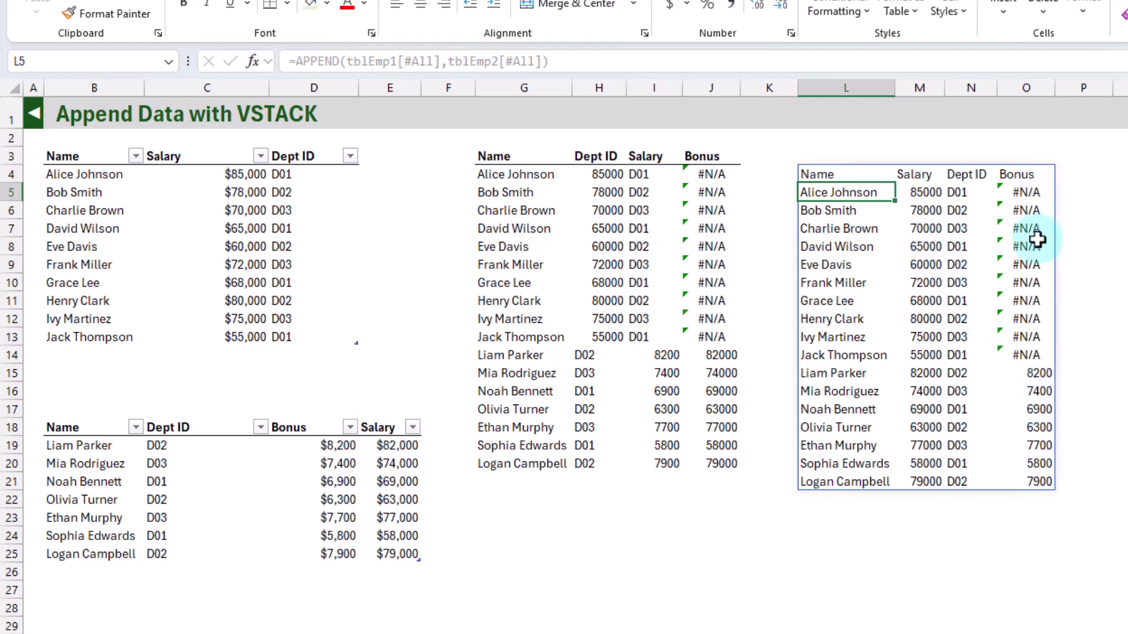
# - Add "" as the pad argument of the APPEND formula in L4
pyautogui.click(833, 173)
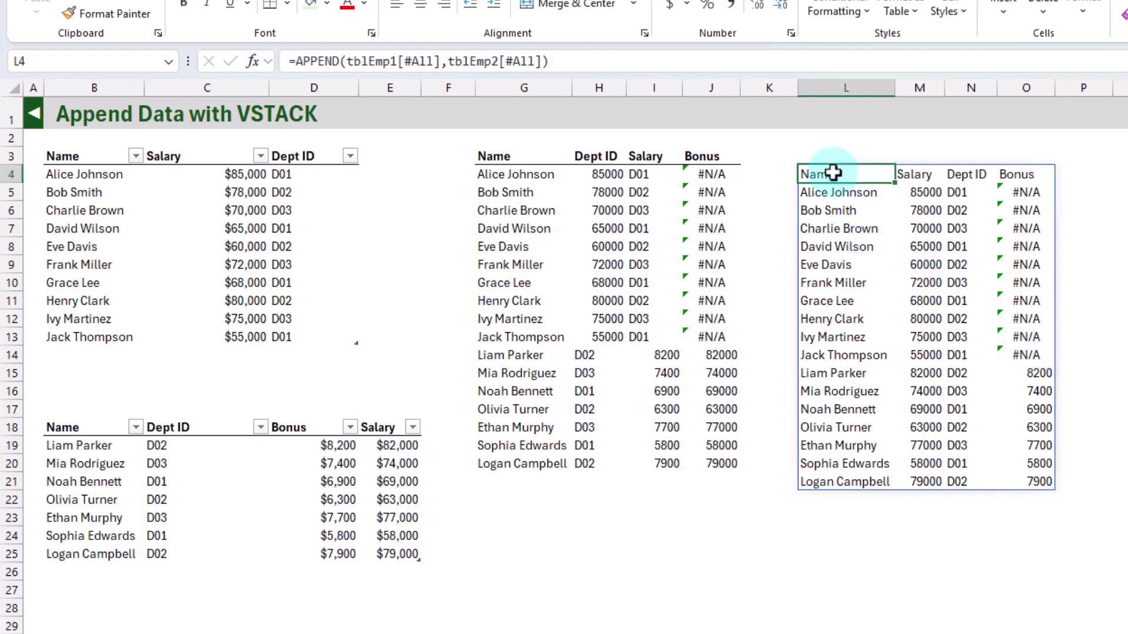
pyautogui.click(540, 61)
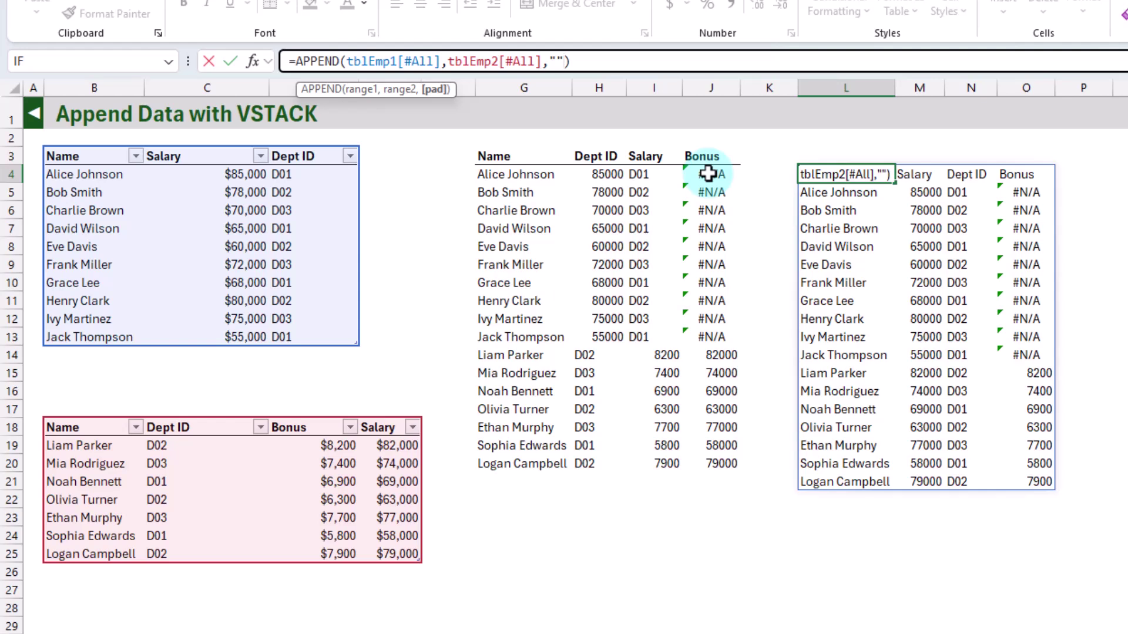
pyautogui.press('Return')
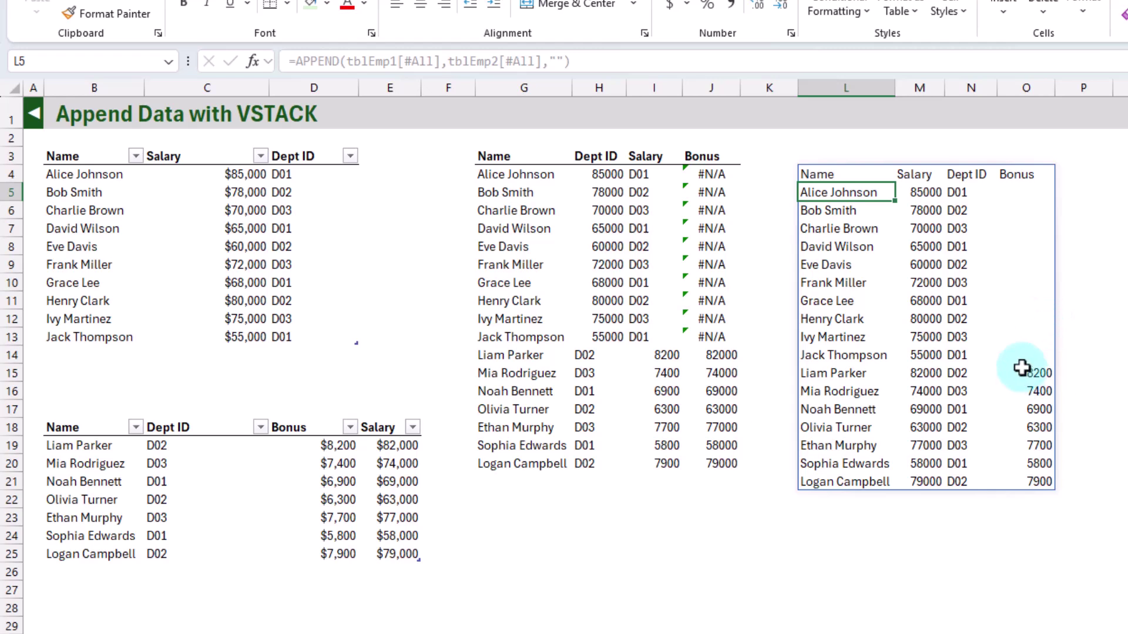
# - Examine the LAMBDA definition behind the APPEND name in the Name Manager, then close it
pyautogui.press('Up')
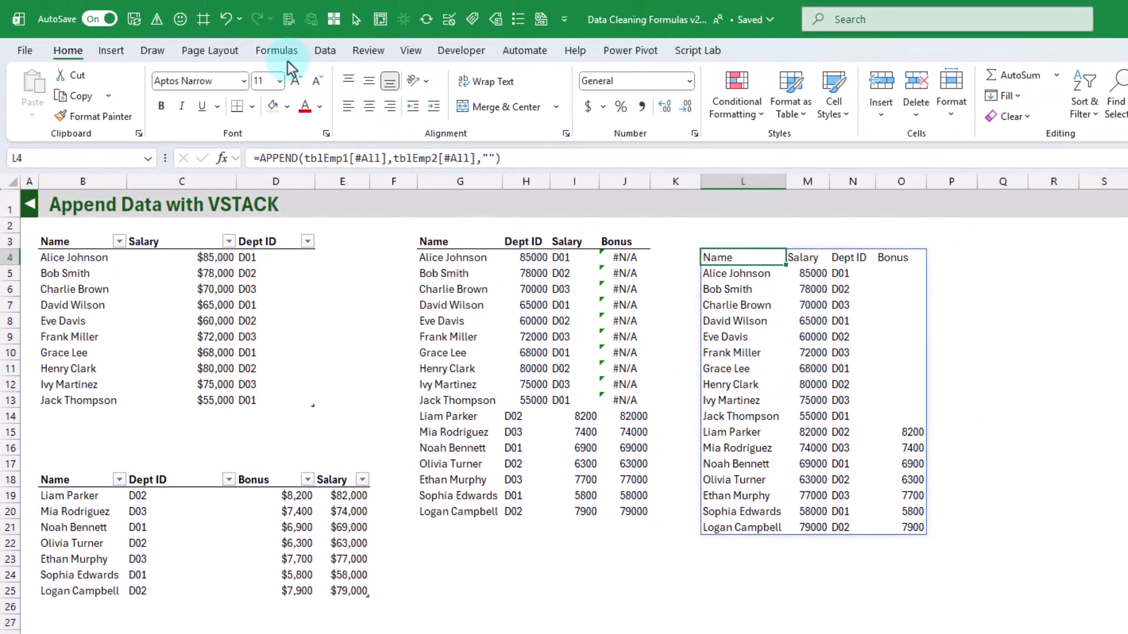
pyautogui.click(283, 51)
pyautogui.click(611, 100)
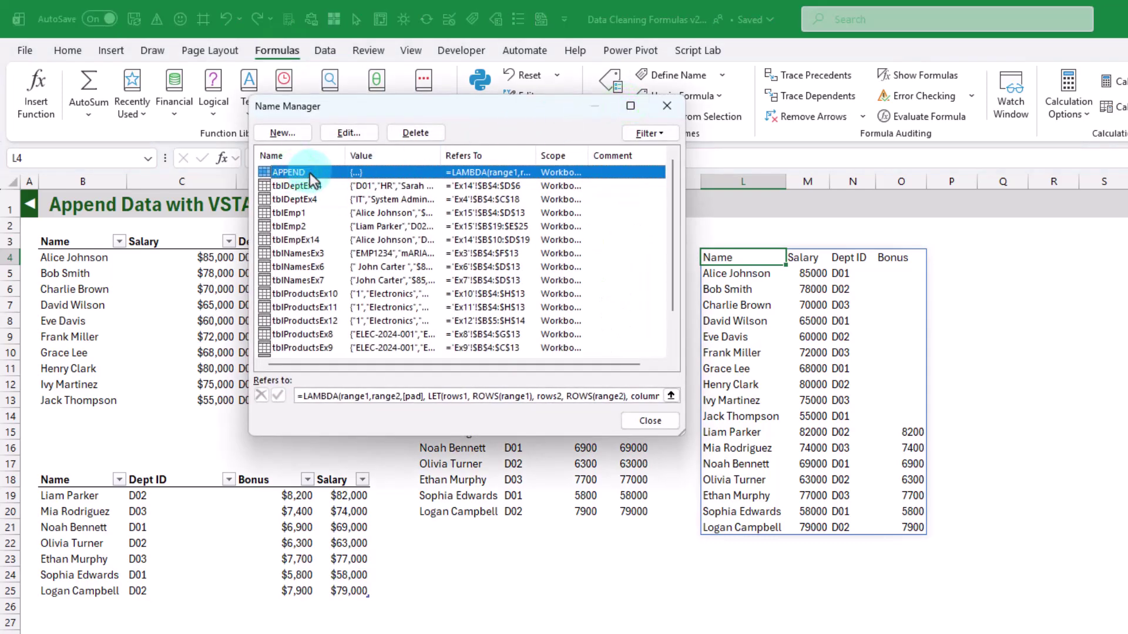
pyautogui.click(304, 397)
pyautogui.tripleClick(303, 397)
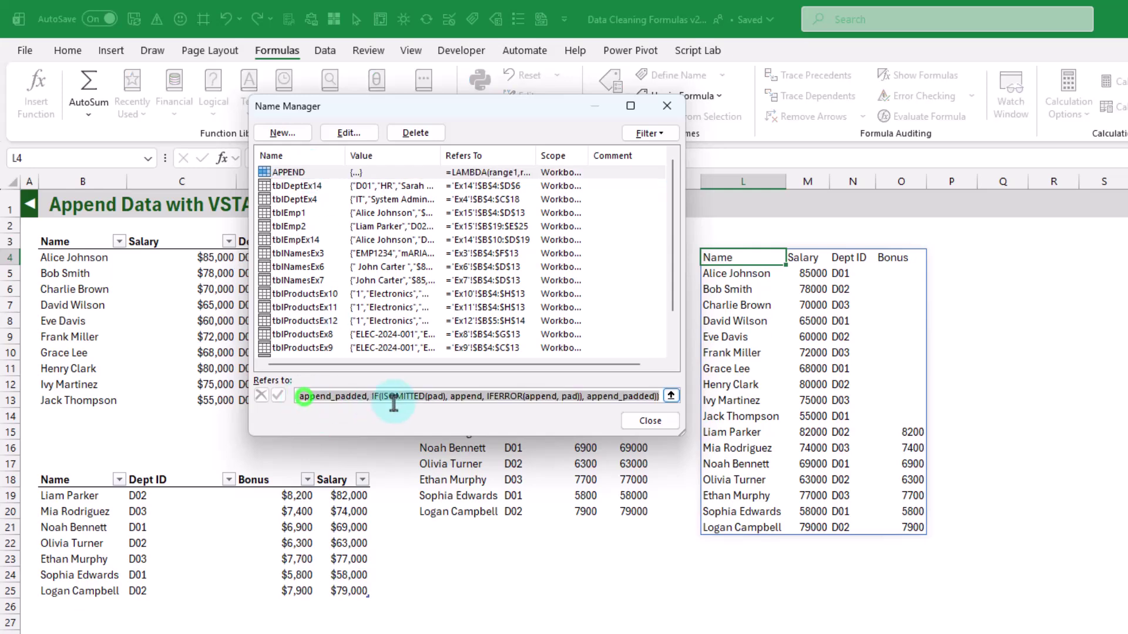
pyautogui.click(633, 425)
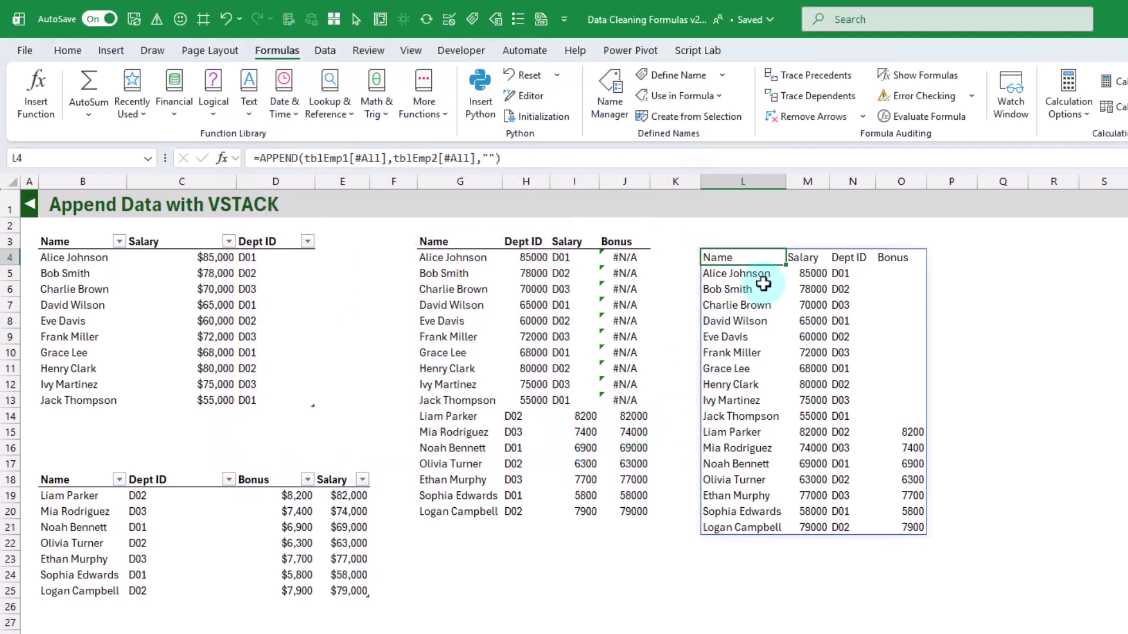